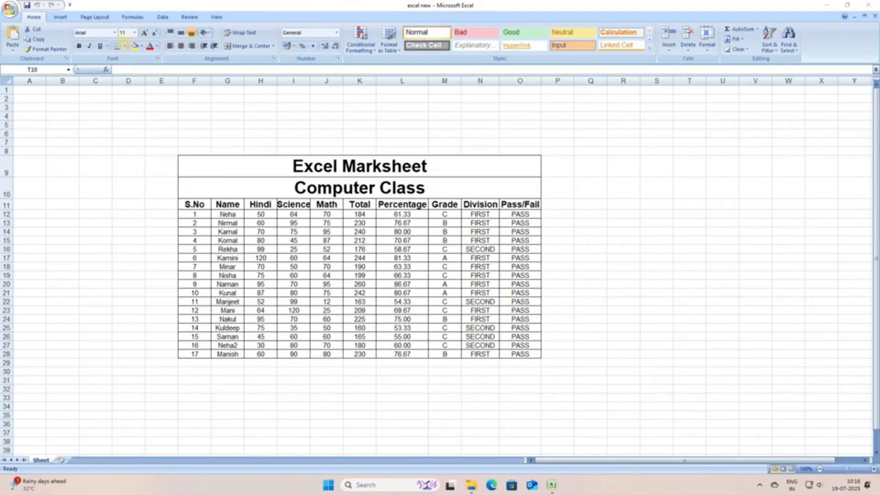
# Show the Review ribbon tab and survey the Computer Class marksheet table.
pyautogui.click(189, 17)
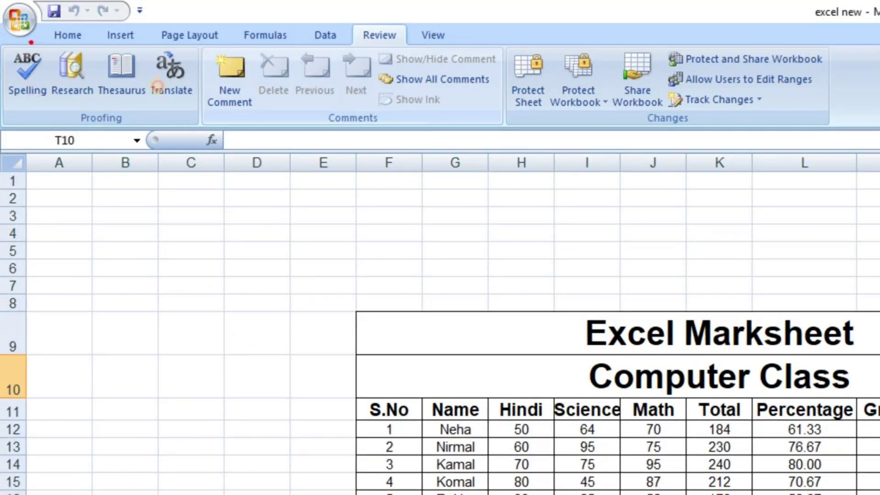
pyautogui.moveTo(30, 41)
pyautogui.mouseDown()
pyautogui.moveTo(7, 43)
pyautogui.moveTo(2, 133)
pyautogui.moveTo(16, 165)
pyautogui.moveTo(197, 180)
pyautogui.moveTo(675, 152)
pyautogui.moveTo(878, 104)
pyautogui.moveTo(734, 33)
pyautogui.moveTo(559, 35)
pyautogui.moveTo(385, 14)
pyautogui.moveTo(30, 37)
pyautogui.mouseUp()
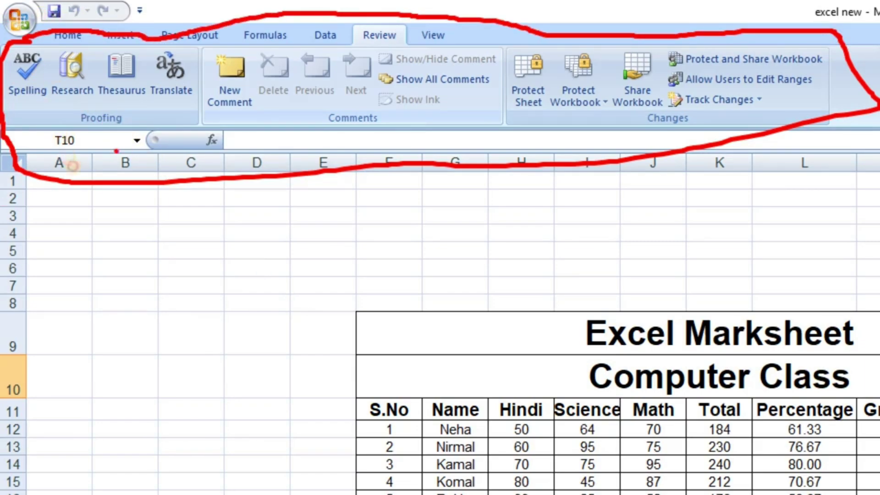
pyautogui.moveTo(84, 222)
pyautogui.mouseDown()
pyautogui.moveTo(173, 204)
pyautogui.moveTo(128, 310)
pyautogui.moveTo(138, 320)
pyautogui.mouseUp()
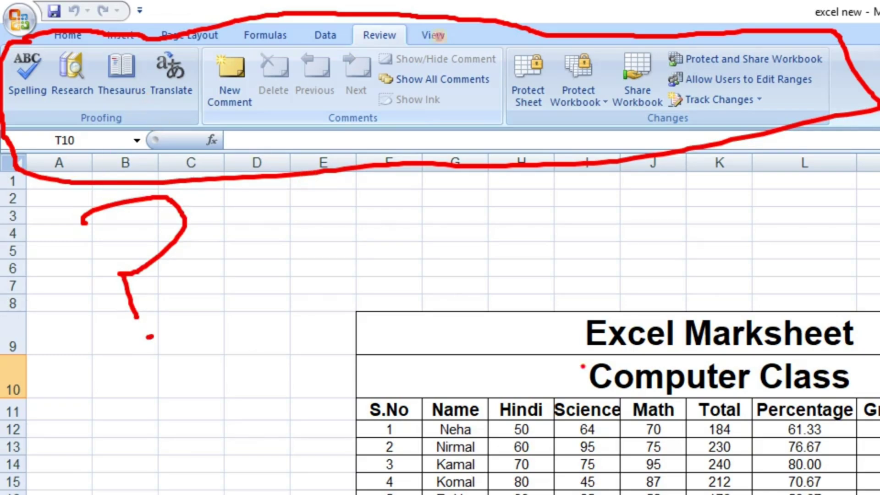
pyautogui.moveTo(284, 197)
pyautogui.mouseDown()
pyautogui.moveTo(533, 179)
pyautogui.moveTo(876, 85)
pyautogui.mouseUp()
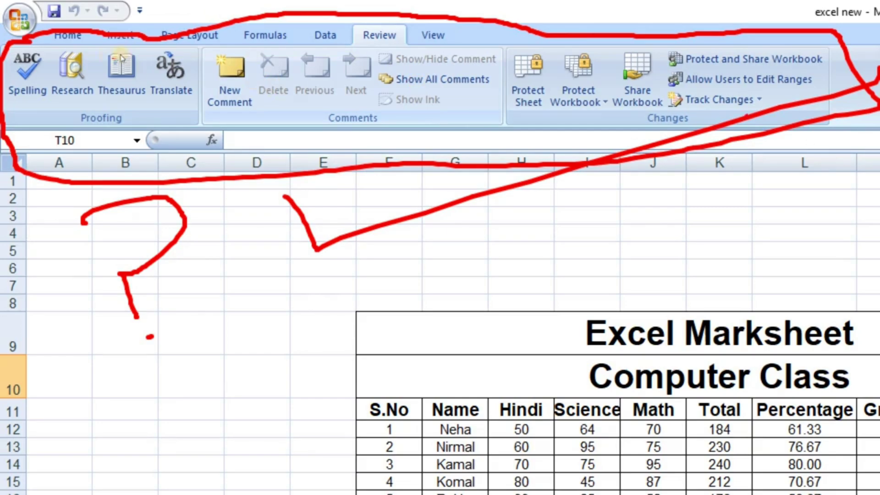
pyautogui.press('Escape')
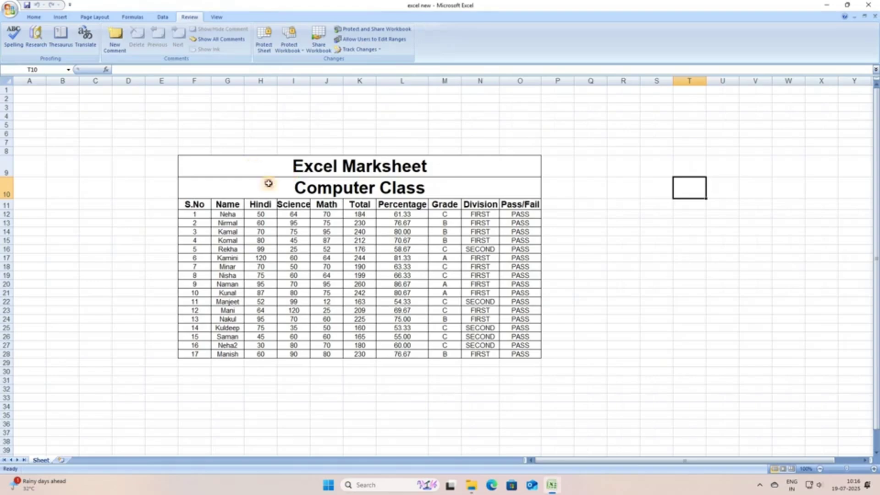
# Select the title cell, the table range, and the Math mark in J14.
pyautogui.click(240, 167)
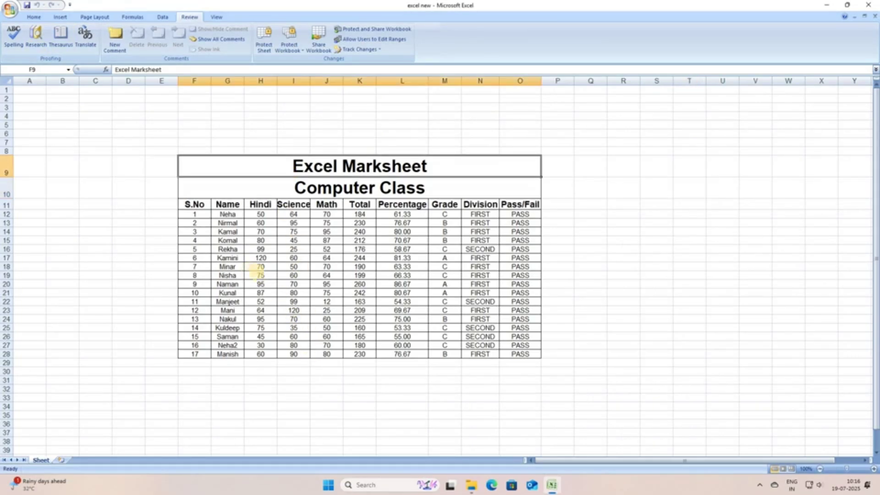
pyautogui.hotkey('shift', 'Down')
pyautogui.hotkey('shift', 'Down')
pyautogui.hotkey('shift', 'Down')
pyautogui.hotkey('shift', 'Down')
pyautogui.hotkey('shift', 'Down')
pyautogui.hotkey('shift', 'Down')
pyautogui.hotkey('shift', 'Down')
pyautogui.hotkey('shift', 'Down')
pyautogui.hotkey('shift', 'Down')
pyautogui.hotkey('shift', 'Down')
pyautogui.hotkey('shift', 'Down')
pyautogui.hotkey('shift', 'Down')
pyautogui.hotkey('shift', 'Down')
pyautogui.hotkey('shift', 'Down')
pyautogui.hotkey('shift', 'Down')
pyautogui.hotkey('shift', 'Down')
pyautogui.hotkey('shift', 'Down')
pyautogui.hotkey('shift', 'Down')
pyautogui.hotkey('shift', 'Down')
pyautogui.hotkey('ctrl', '1')
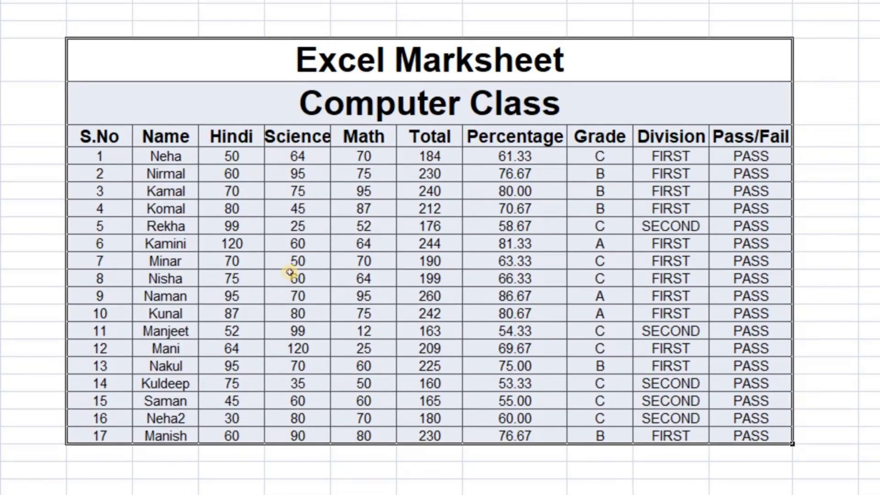
pyautogui.rightClick(271, 169)
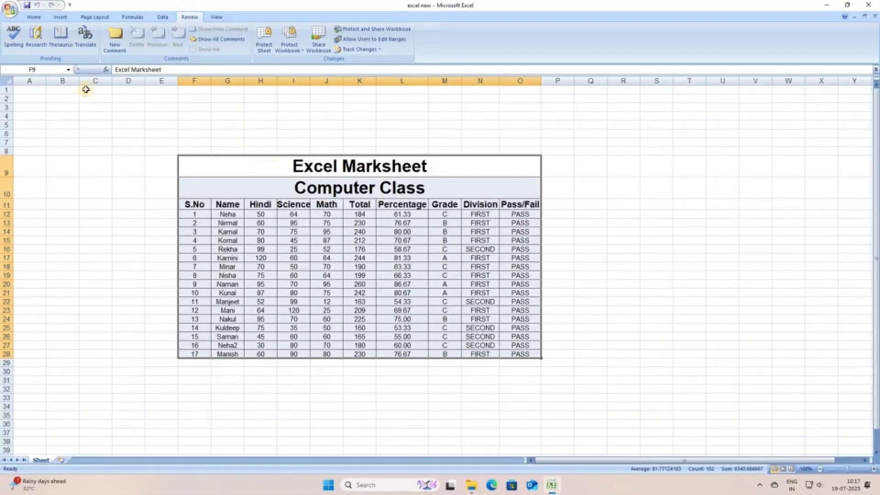
pyautogui.click(17, 42)
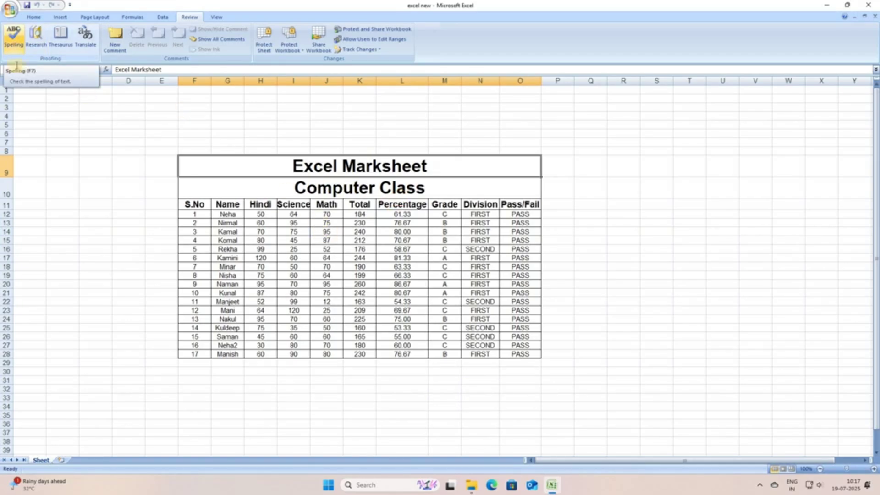
pyautogui.click(326, 232)
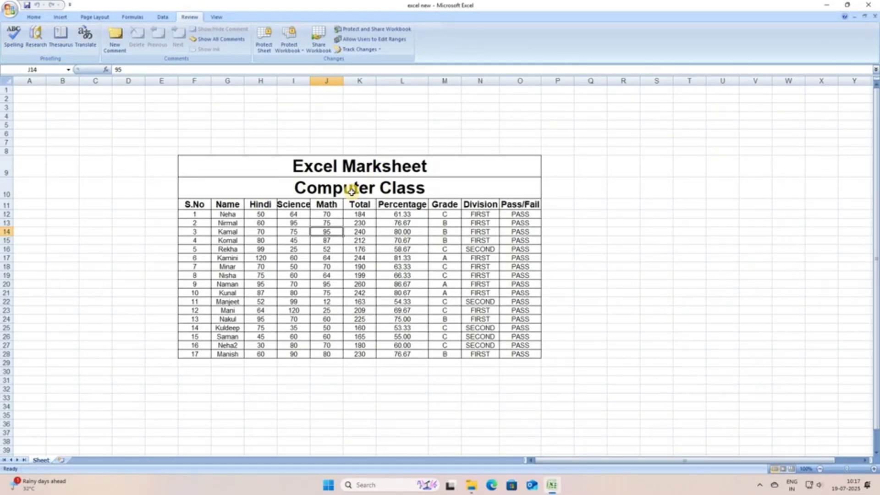
pyautogui.click(832, 326)
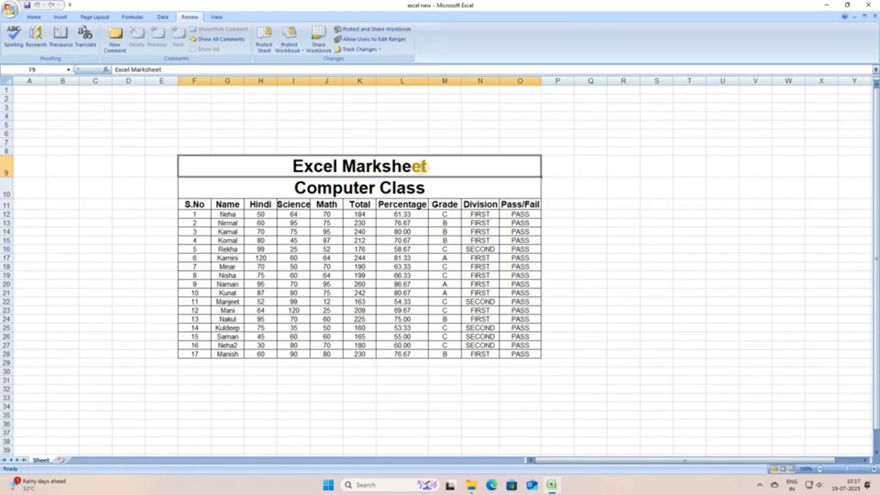
# Change the titles in F9 and F10 to 'Excel Markshit' and 'Computer Cless'.
pyautogui.doubleClick(416, 165)
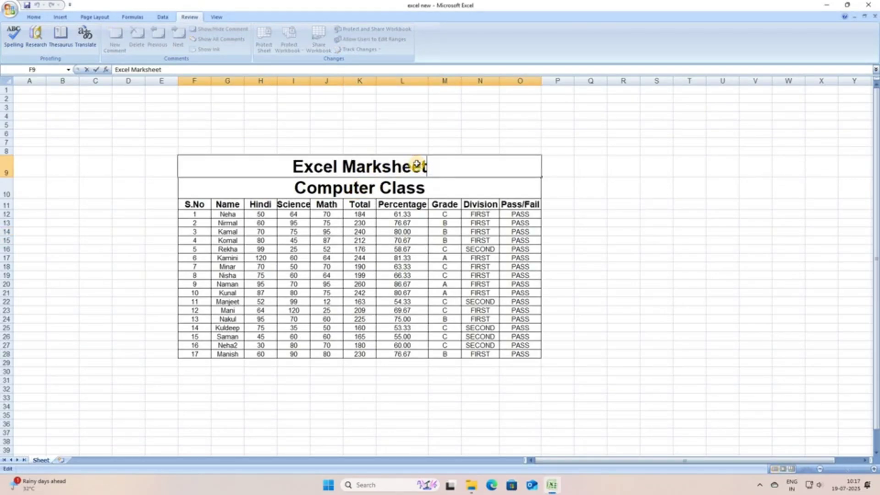
pyautogui.press('BackSpace')
pyautogui.press('BackSpace')
pyautogui.write('i')
pyautogui.click(409, 188)
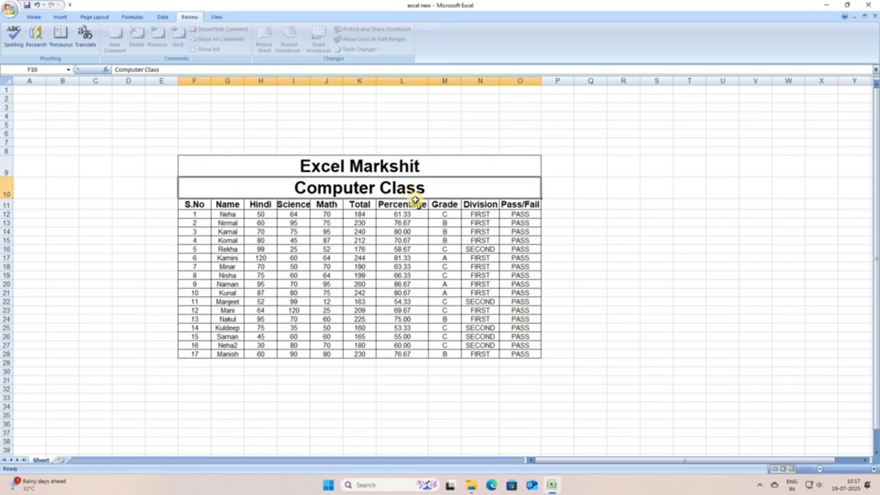
pyautogui.doubleClick(423, 186)
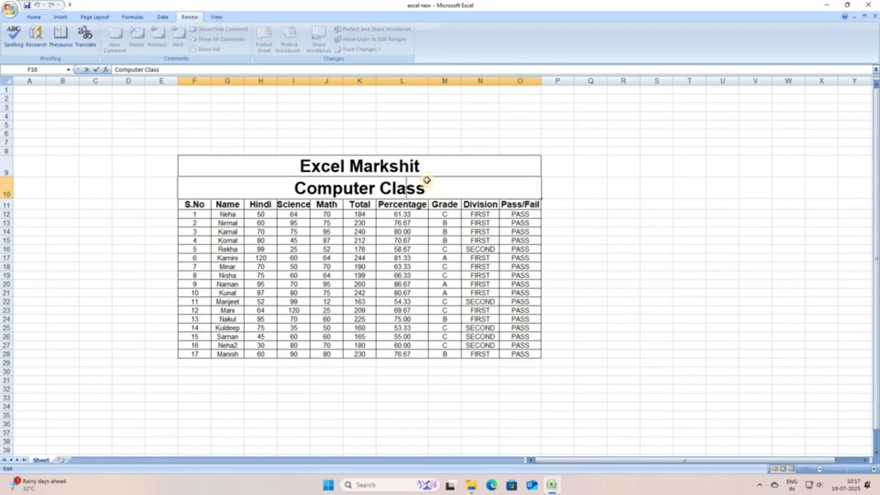
pyautogui.press('BackSpace')
pyautogui.write('e')
pyautogui.press('Return')
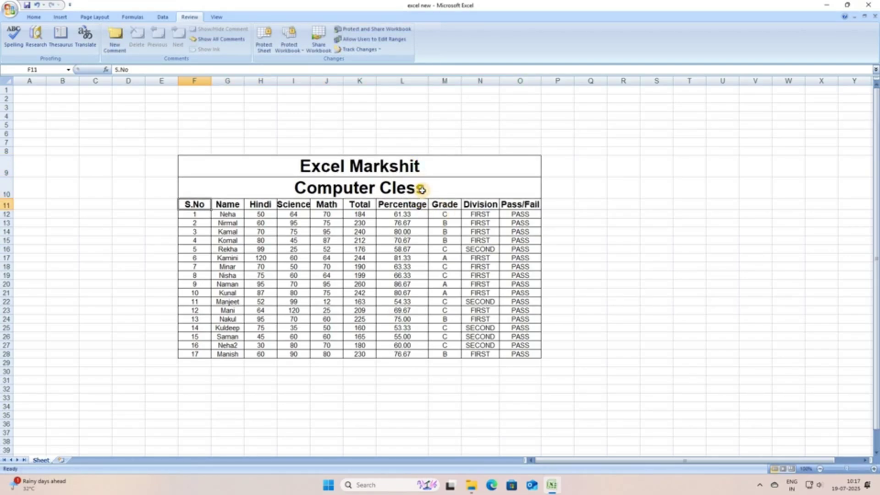
# Select the 'Computer Cless' subtitle and start a spelling check with F7.
pyautogui.press('Up')
pyautogui.press('Up')
pyautogui.click(424, 191)
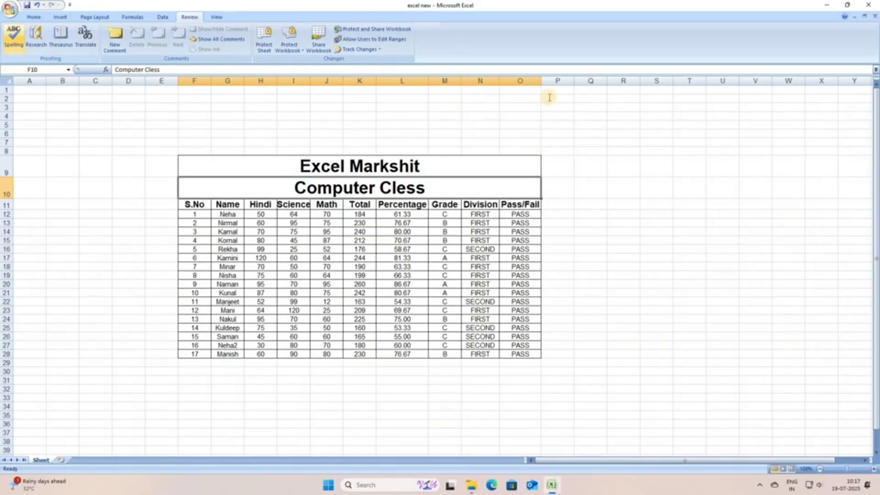
pyautogui.press('F7')
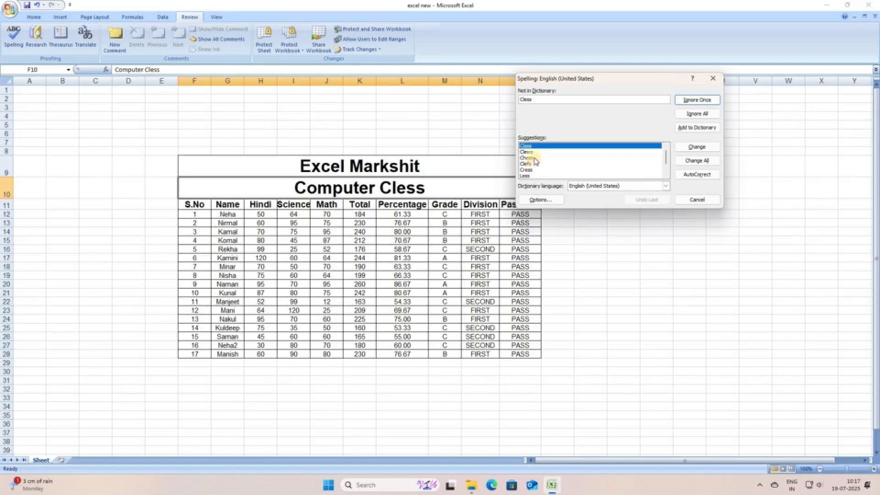
# Change Cless to Class, and ignore S.No, Neha, Nirmal, Kamal, Komal and Rekha.
pyautogui.click(692, 147)
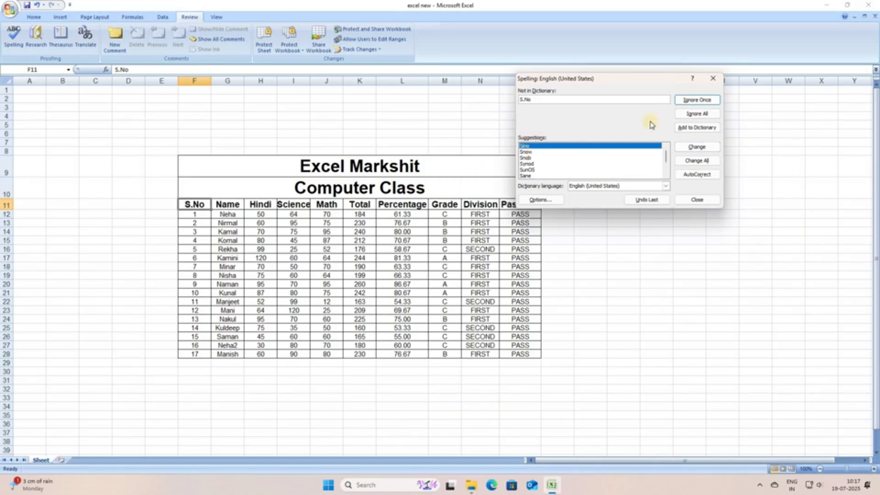
pyautogui.click(698, 100)
pyautogui.click(702, 104)
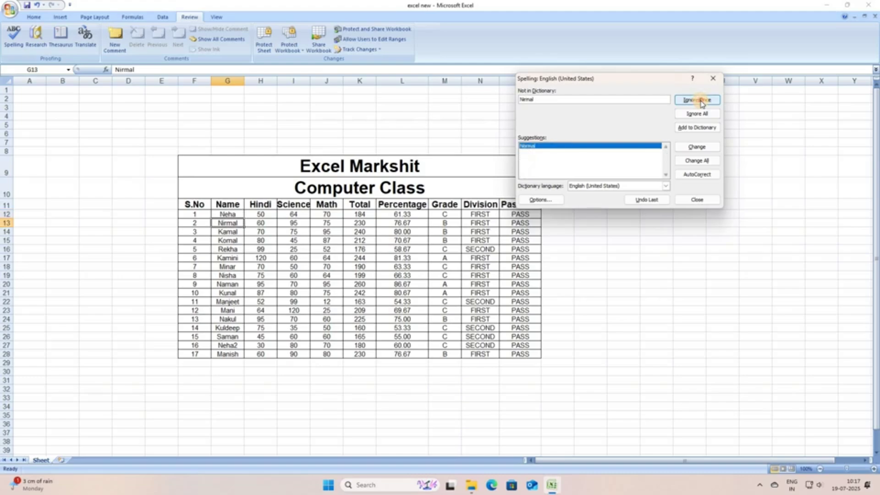
pyautogui.click(702, 104)
pyautogui.click(698, 100)
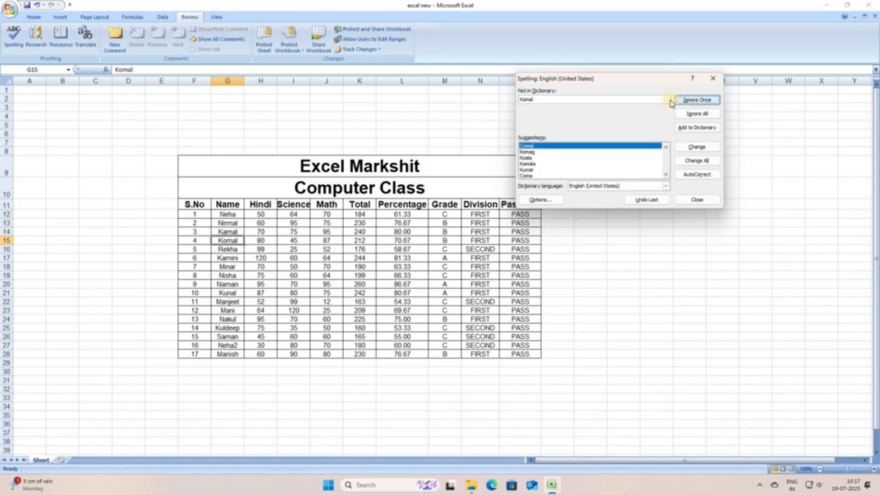
pyautogui.click(698, 99)
pyautogui.press('Return')
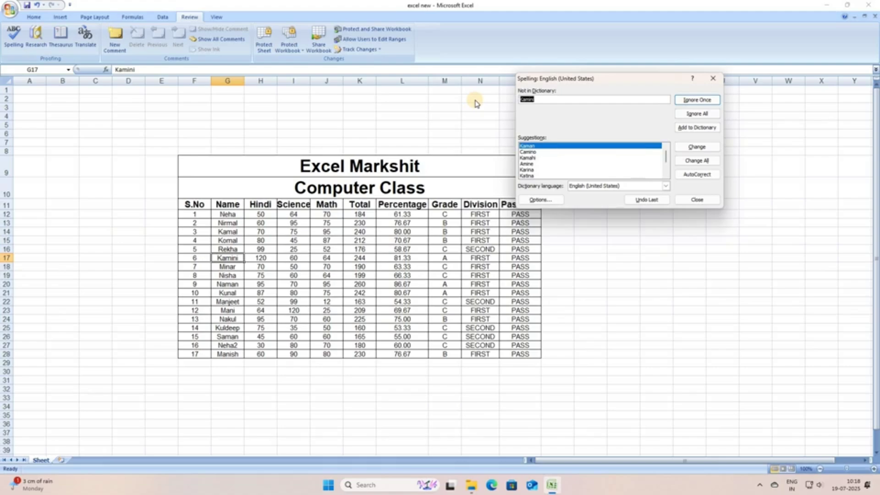
# Enter 'marksheet' as the replacement word, accept it, and end the spelling check.
pyautogui.write('markshi')
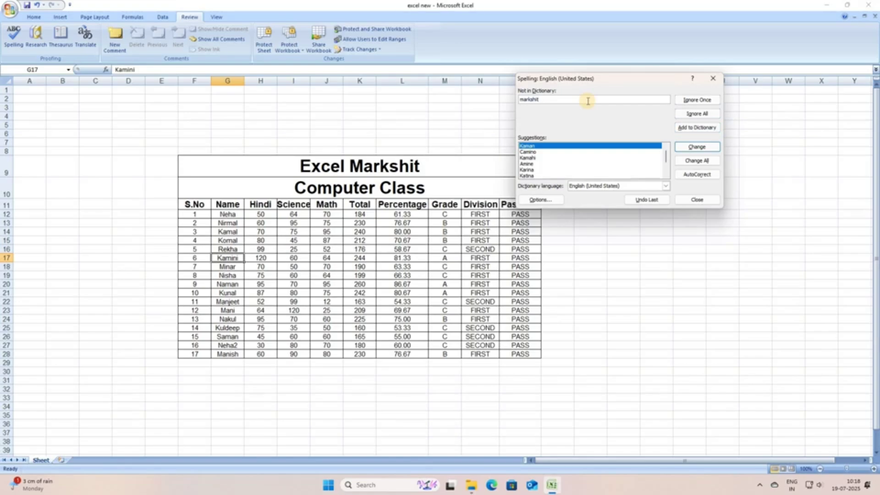
pyautogui.press('BackSpace')
pyautogui.write('eet')
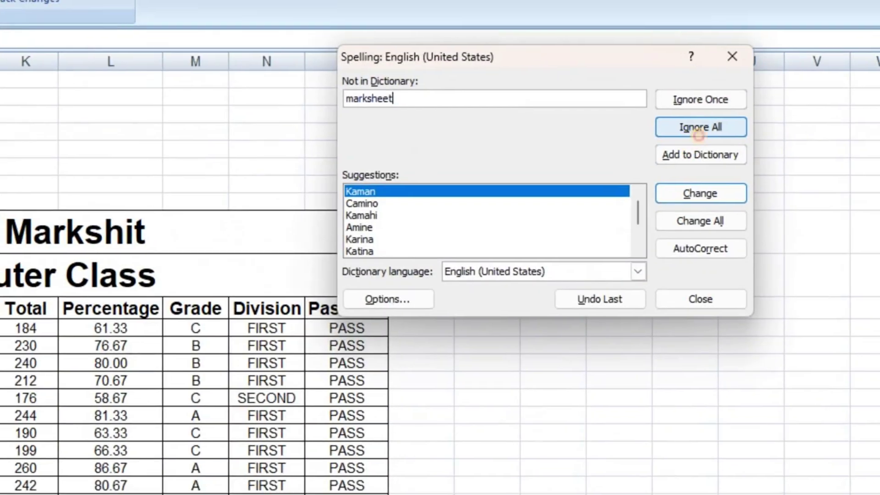
pyautogui.moveTo(665, 170)
pyautogui.mouseDown()
pyautogui.moveTo(761, 165)
pyautogui.moveTo(719, 139)
pyautogui.moveTo(608, 143)
pyautogui.moveTo(674, 174)
pyautogui.mouseUp()
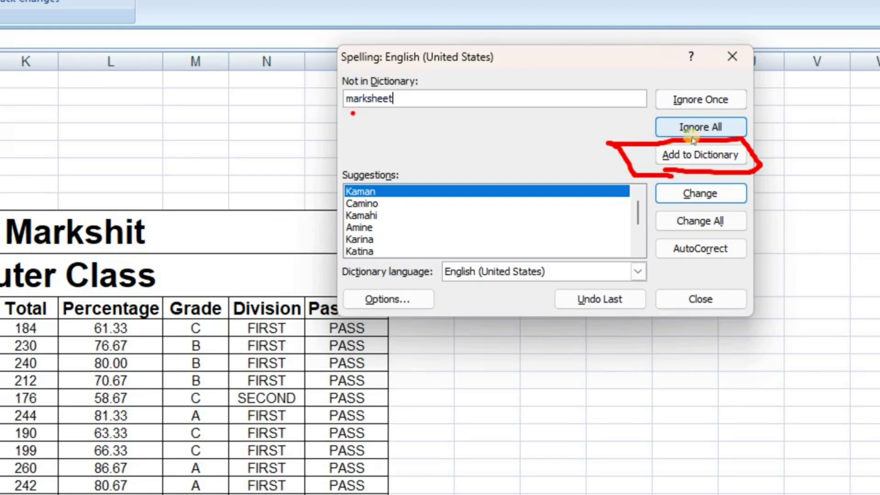
pyautogui.moveTo(350, 114); pyautogui.dragTo(492, 89)
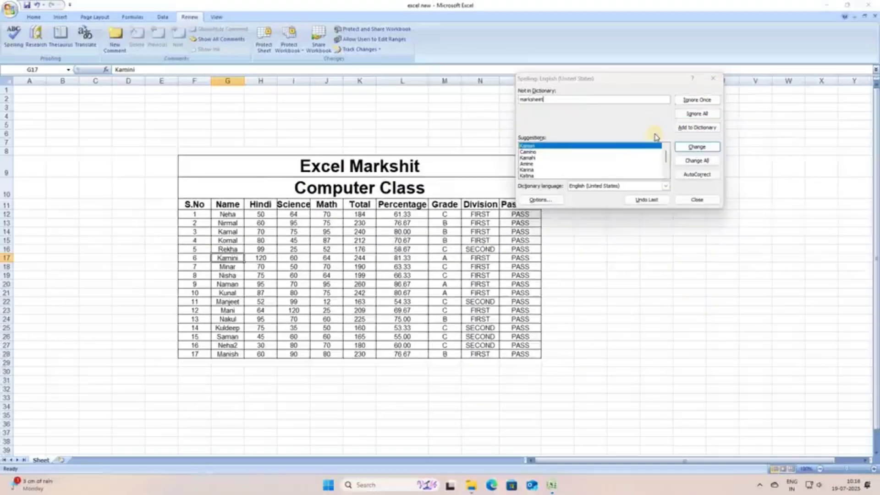
pyautogui.click(678, 154)
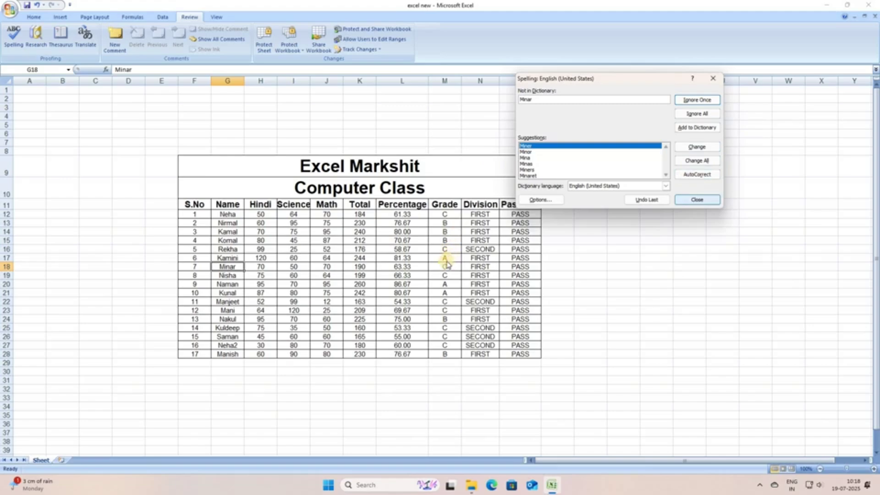
pyautogui.press('Return')
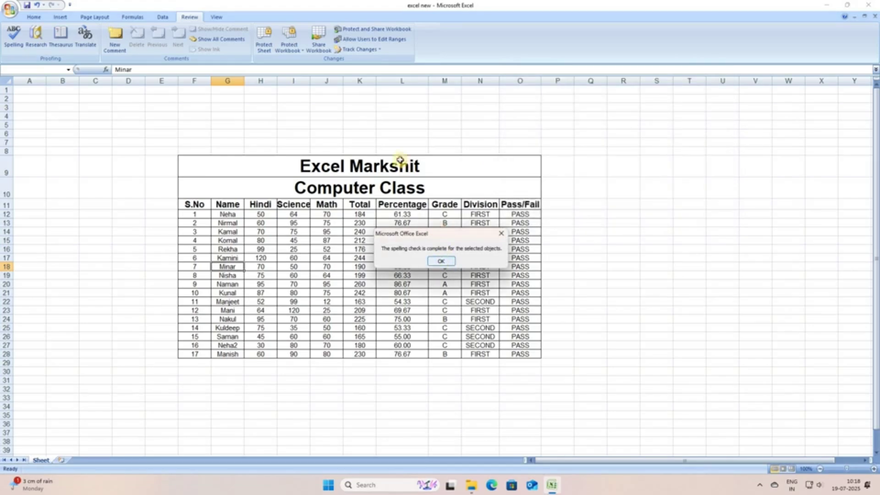
# Rerun the spell check: ignore Markshit, change all S.No to Sino, auto-correct Neha, then cancel.
pyautogui.press('Return')
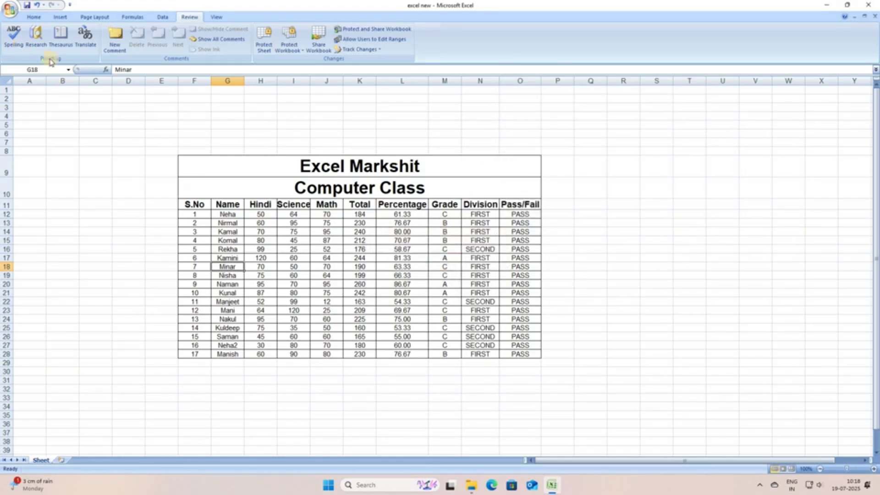
pyautogui.click(14, 37)
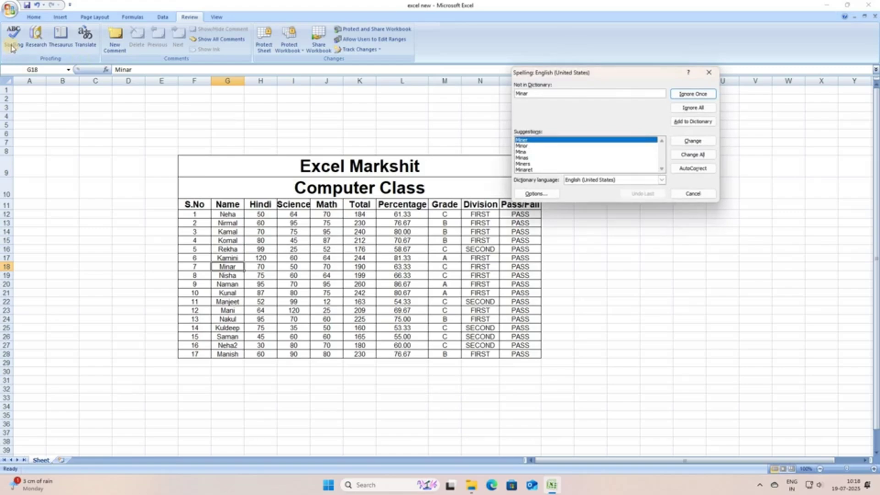
pyautogui.press('Escape')
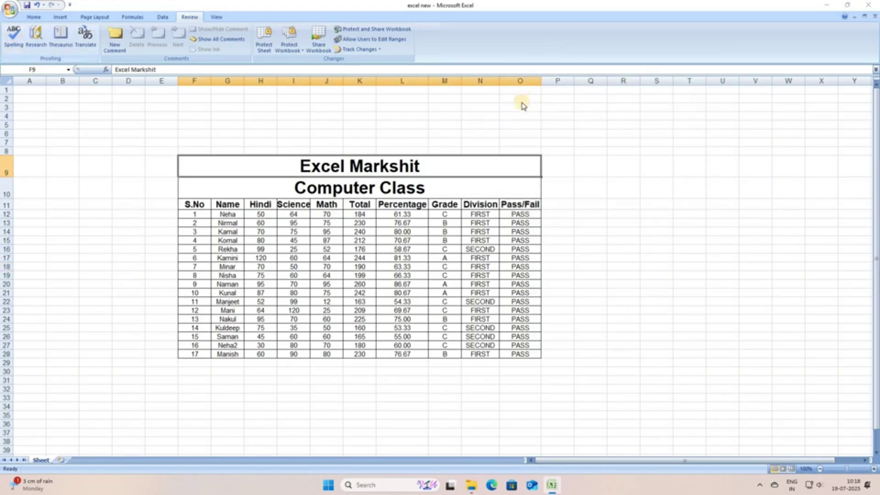
pyautogui.press('F7')
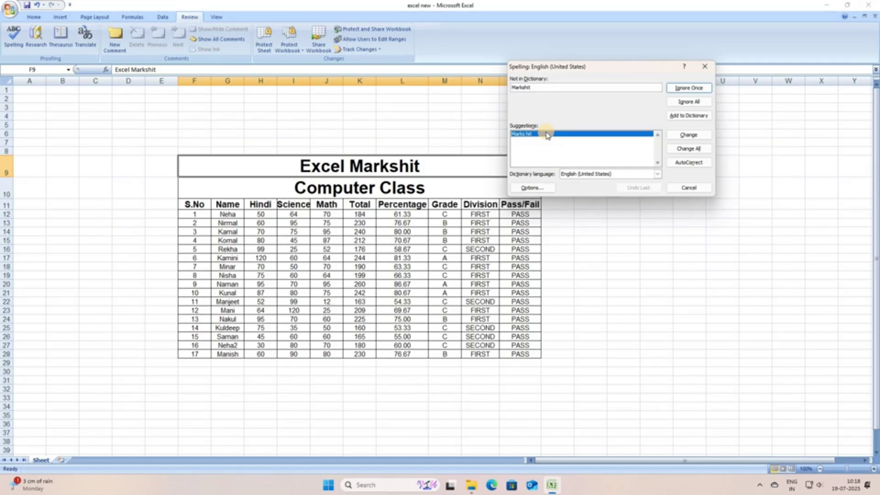
pyautogui.click(688, 117)
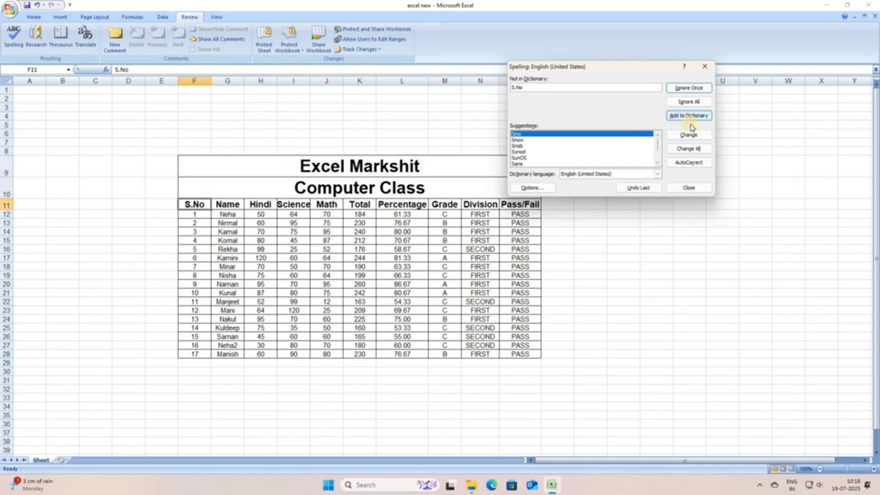
pyautogui.click(700, 153)
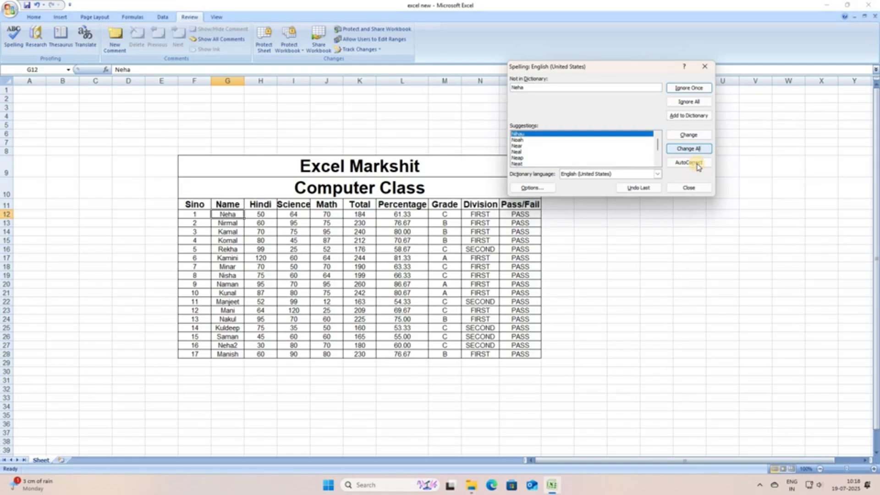
pyautogui.click(697, 164)
pyautogui.click(689, 88)
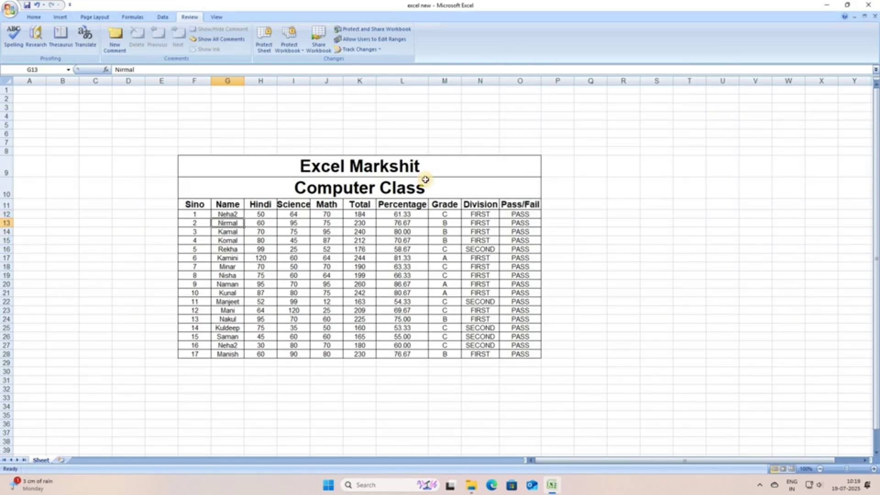
# Correct the F9 title to 'Excel Marksheet'.
pyautogui.doubleClick(424, 175)
pyautogui.press('BackSpace')
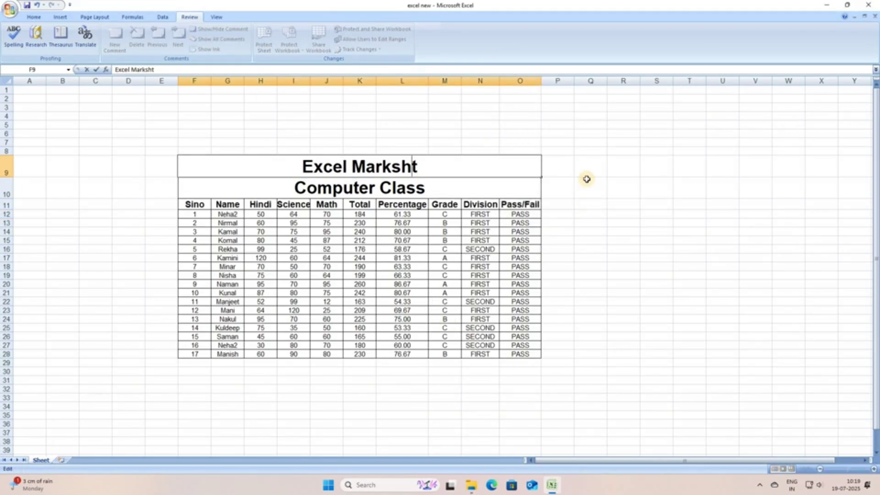
pyautogui.write('ee')
pyautogui.press('Return')
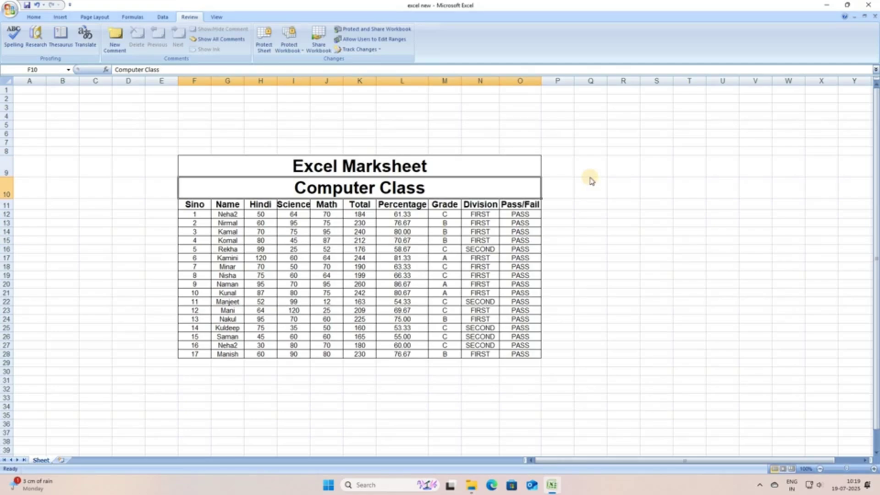
# Enter the misspelled word 'Coputr' in Q10 and start a spelling check.
pyautogui.click(591, 180)
pyautogui.write('Coputr')
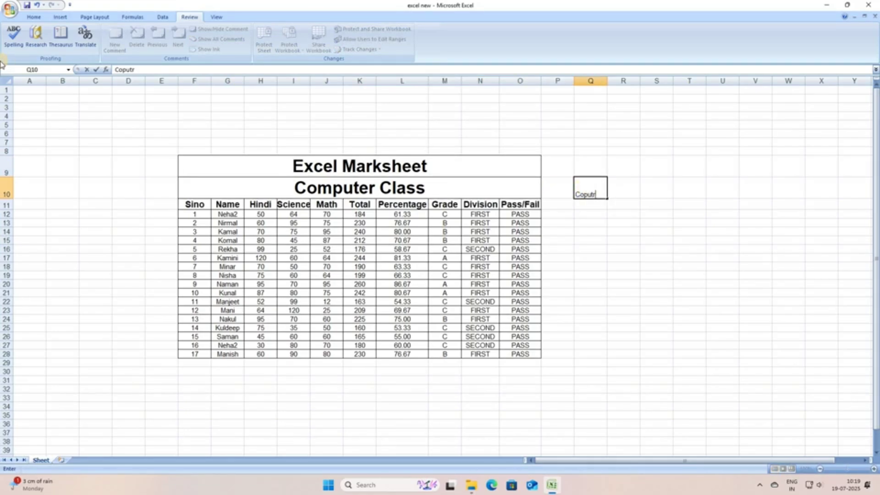
pyautogui.press('Return')
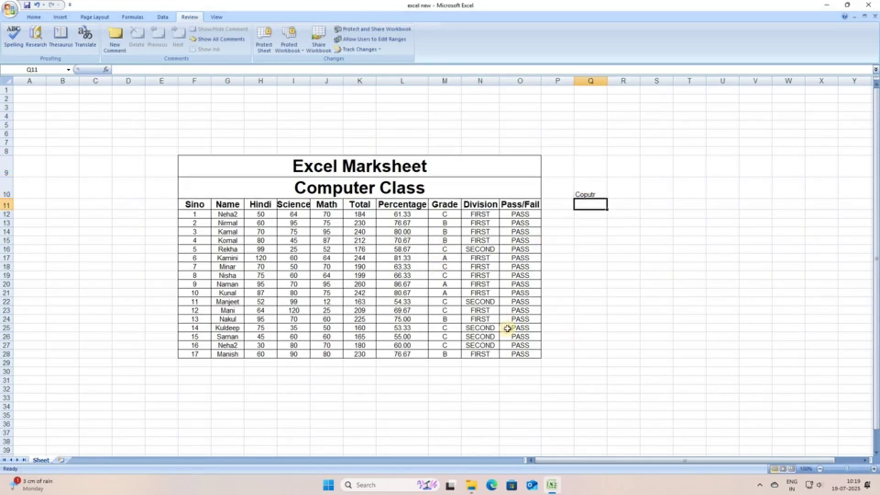
pyautogui.press('Up')
pyautogui.click(10, 29)
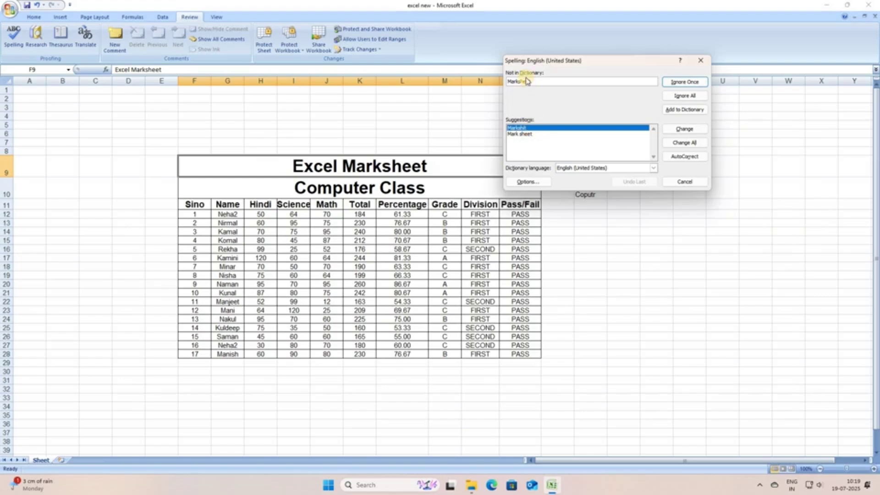
# Keep Marksheet unchanged, replace Coputr with Computer, and close the spelling check.
pyautogui.click(702, 83)
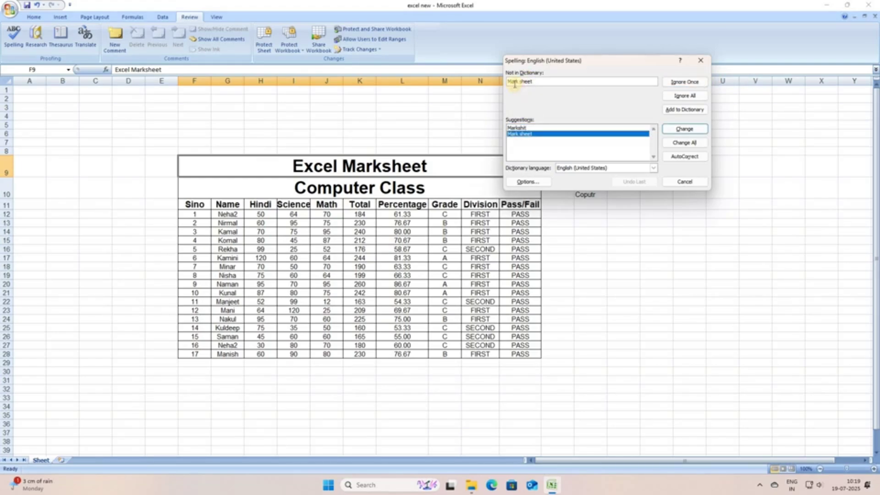
pyautogui.doubleClick(526, 133)
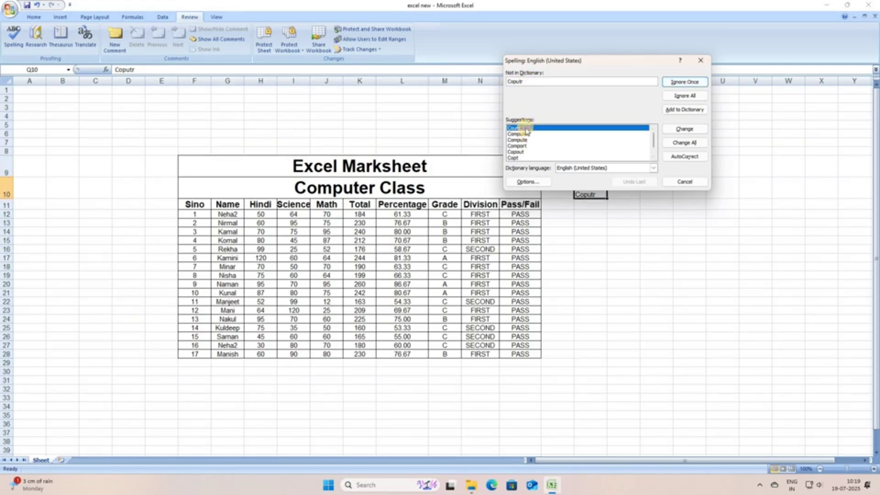
pyautogui.press('Down')
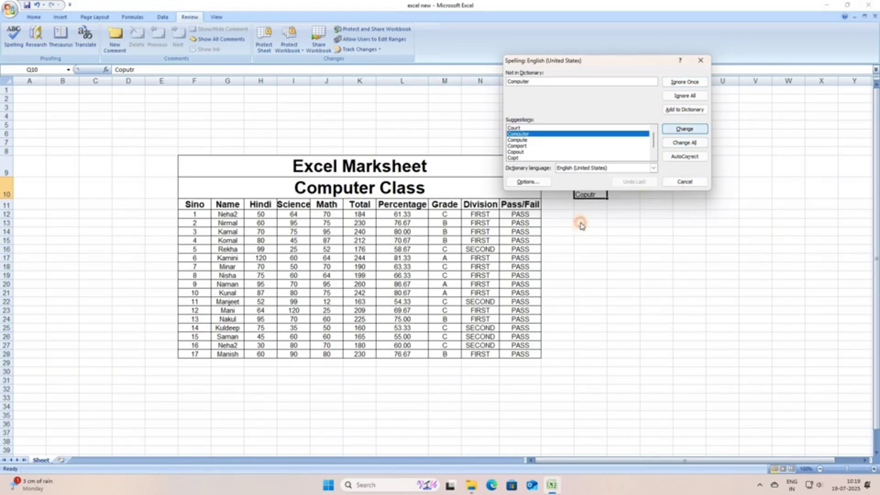
pyautogui.press('Return')
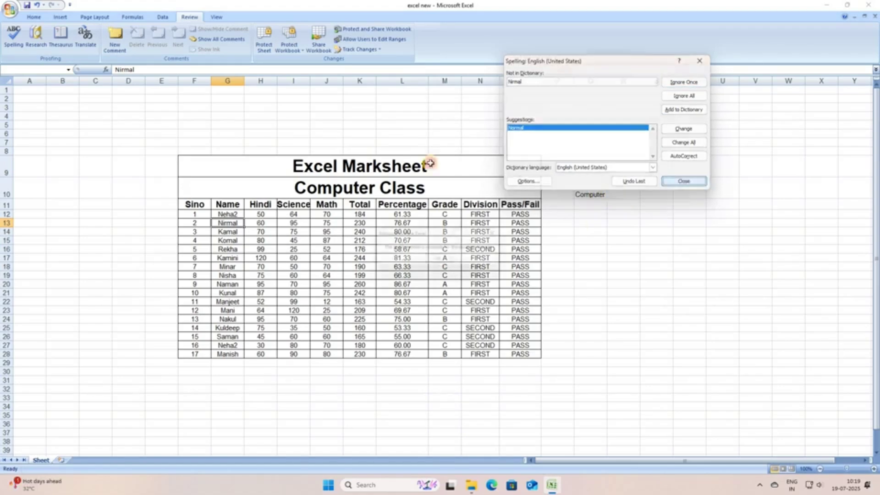
pyautogui.press('Return')
pyautogui.click(585, 189)
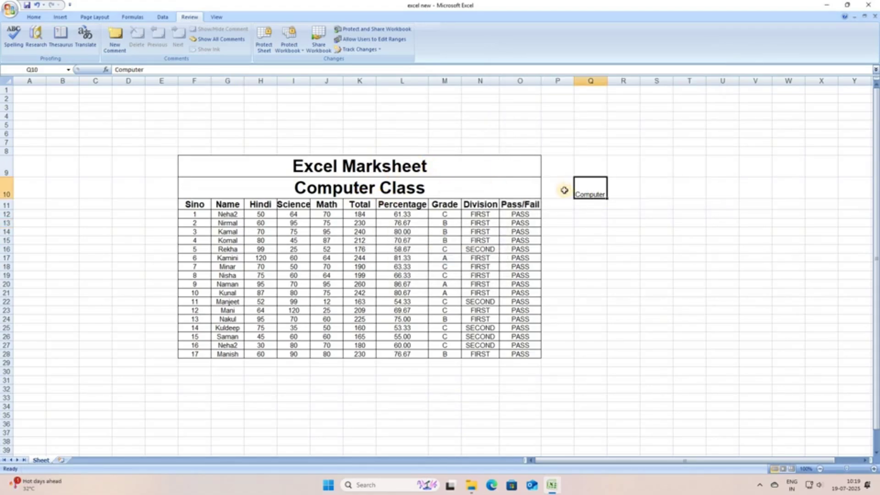
# Select the title, subtitle and Q10, then rerun the spelling check with F7.
pyautogui.click(534, 175)
pyautogui.click(538, 194)
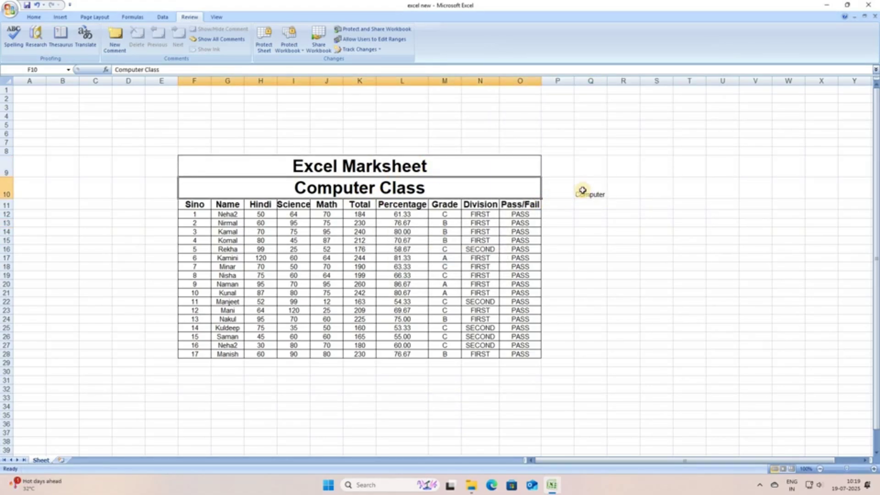
pyautogui.click(595, 196)
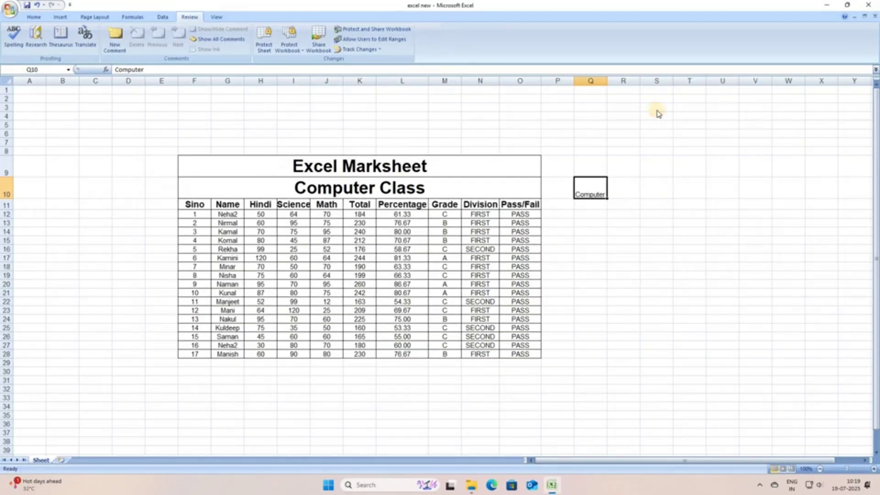
pyautogui.press('F7')
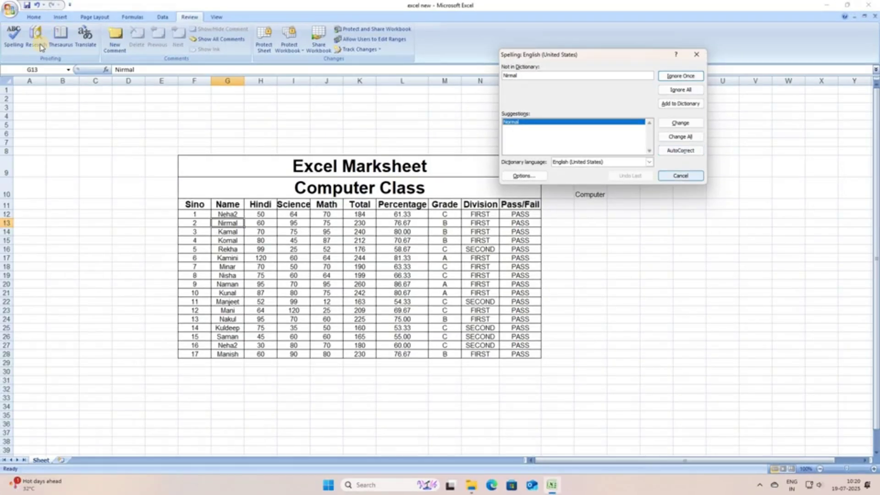
# Cancel the spelling check and open the Research pane from the Review tab.
pyautogui.click(681, 176)
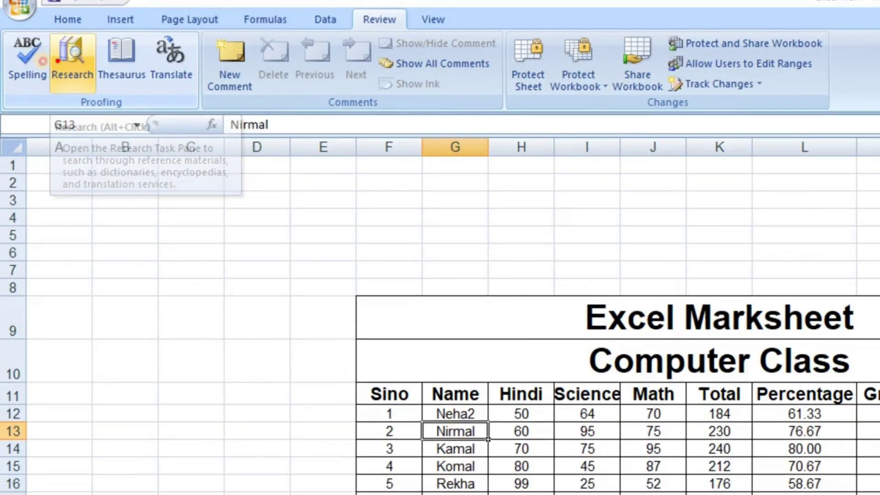
pyautogui.moveTo(6, 23); pyautogui.dragTo(62, 0)
pyautogui.moveTo(80, 90)
pyautogui.mouseDown()
pyautogui.moveTo(87, 110)
pyautogui.moveTo(123, 109)
pyautogui.moveTo(127, 75)
pyautogui.mouseUp()
pyautogui.moveTo(75, 138)
pyautogui.mouseDown()
pyautogui.moveTo(34, 209)
pyautogui.moveTo(63, 227)
pyautogui.mouseUp()
pyautogui.moveTo(130, 187)
pyautogui.mouseDown()
pyautogui.moveTo(138, 197)
pyautogui.moveTo(166, 177)
pyautogui.moveTo(261, 161)
pyautogui.mouseUp()
pyautogui.moveTo(52, 297)
pyautogui.mouseDown()
pyautogui.moveTo(187, 227)
pyautogui.moveTo(425, 130)
pyautogui.mouseUp()
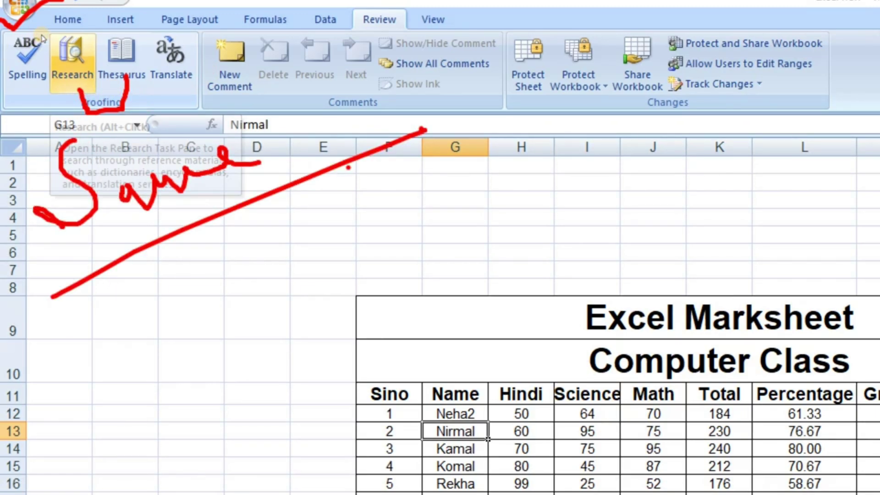
pyautogui.press('Escape')
pyautogui.click(42, 39)
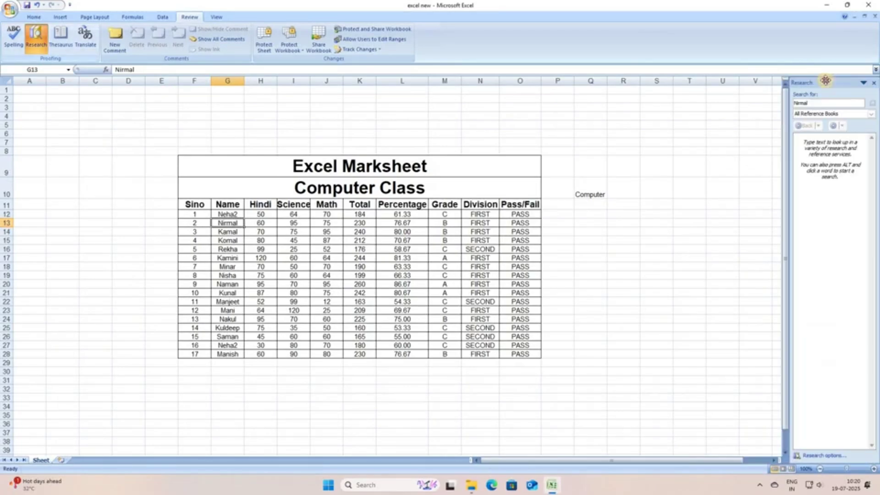
# Undock the Research pane over the sheet and search for 'Marksheet'.
pyautogui.moveTo(825, 83)
pyautogui.mouseDown()
pyautogui.moveTo(548, 104)
pyautogui.moveTo(591, 103)
pyautogui.moveTo(540, 98)
pyautogui.mouseUp()
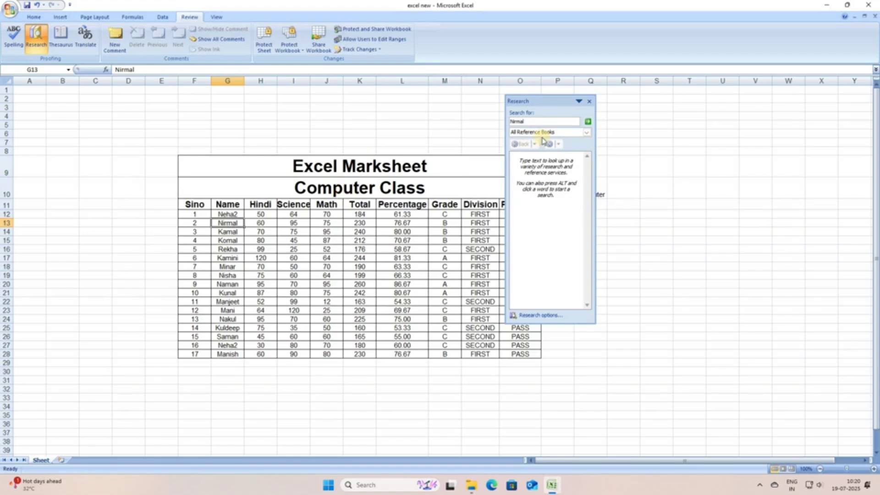
pyautogui.click(520, 121)
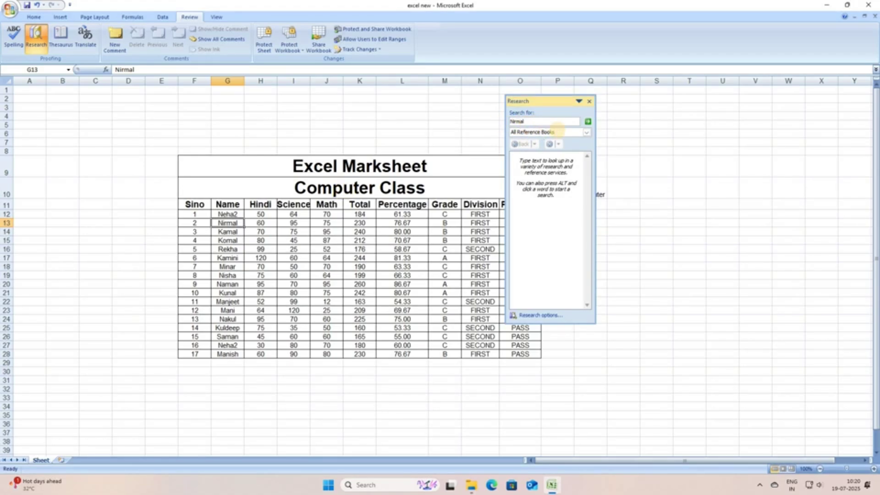
pyautogui.write('Marksheet')
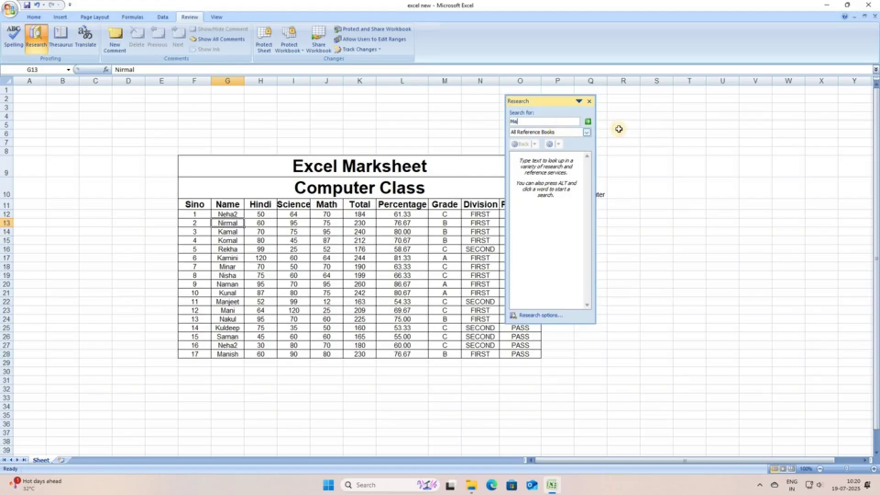
pyautogui.click(588, 122)
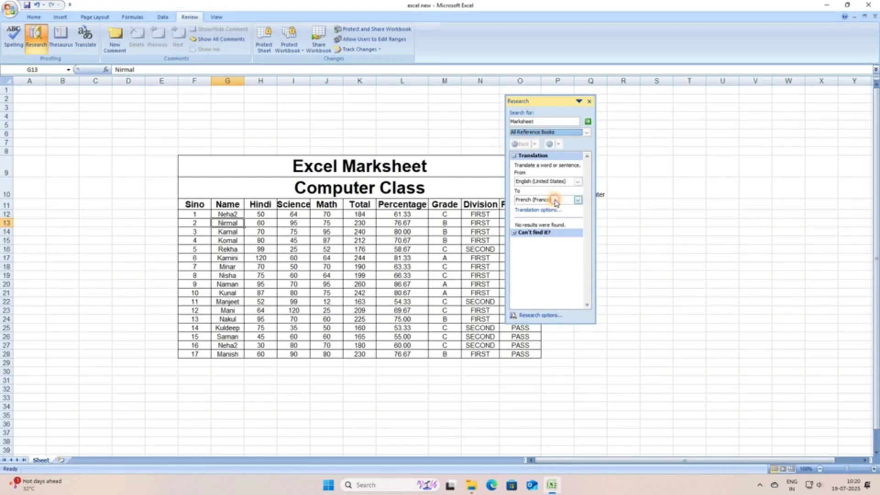
# Leave the translation target at French (France) and search Marksheet again.
pyautogui.click(556, 203)
pyautogui.click(556, 201)
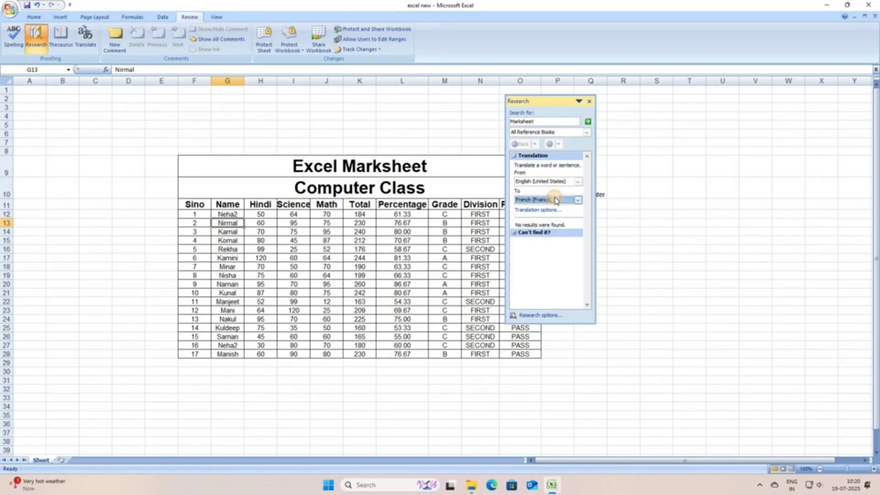
pyautogui.click(560, 200)
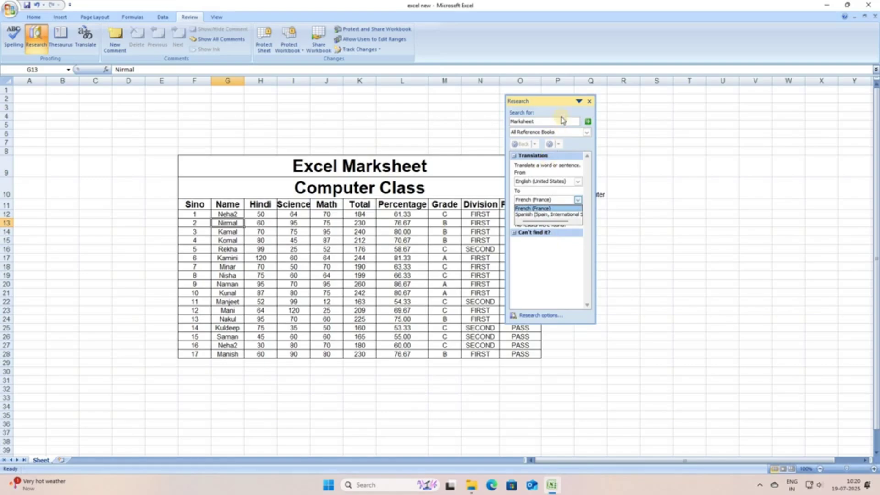
pyautogui.click(855, 84)
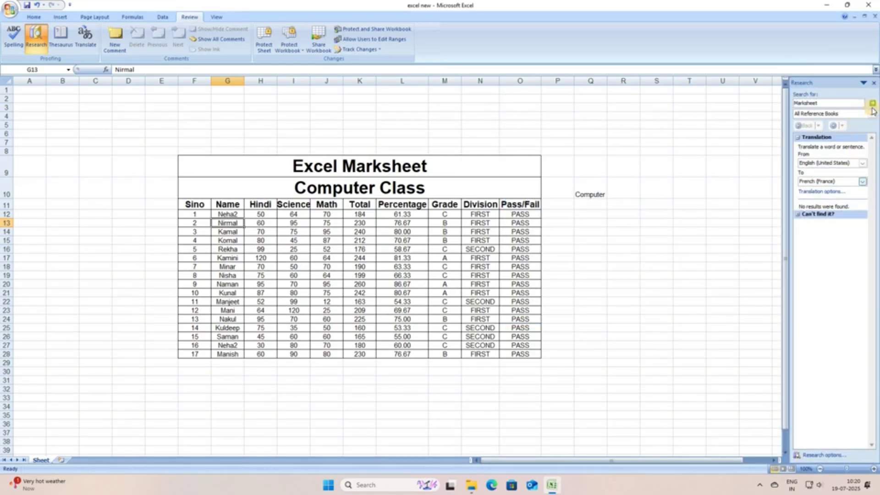
pyautogui.click(873, 104)
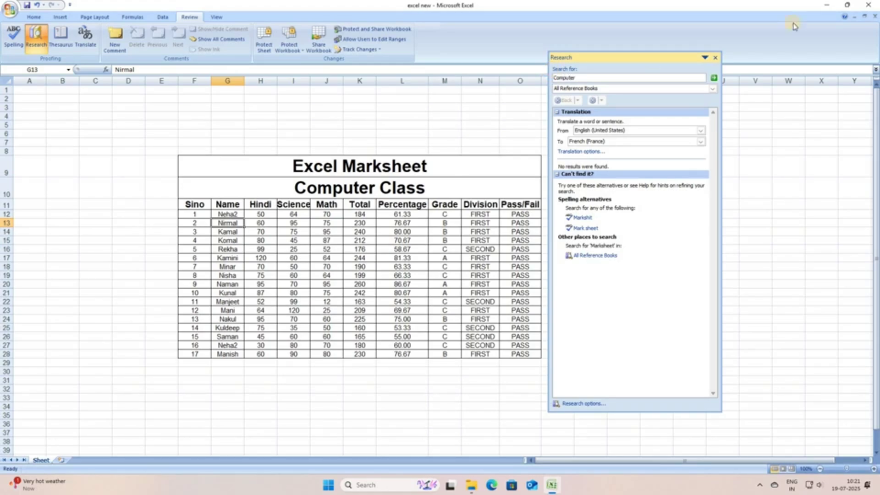
# Look up Computer, then browse the synonyms computer, mainframe, supercomputer, workstation, and computer unit.
pyautogui.click(714, 78)
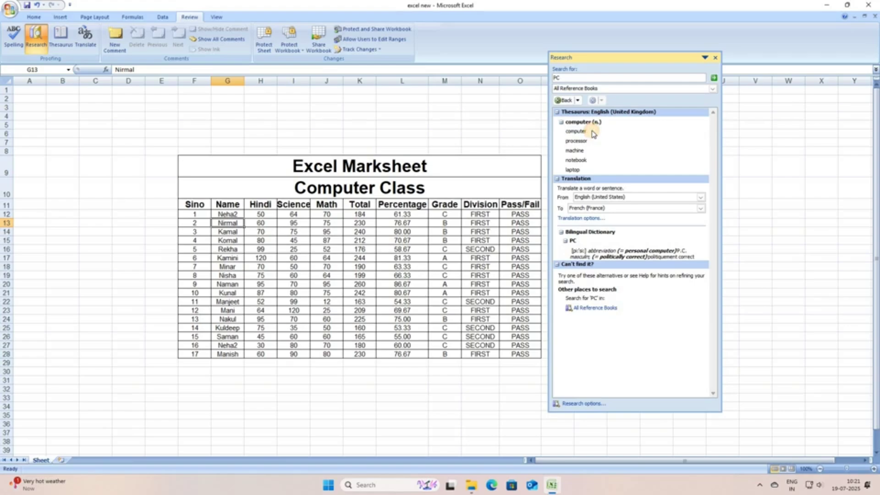
pyautogui.click(590, 133)
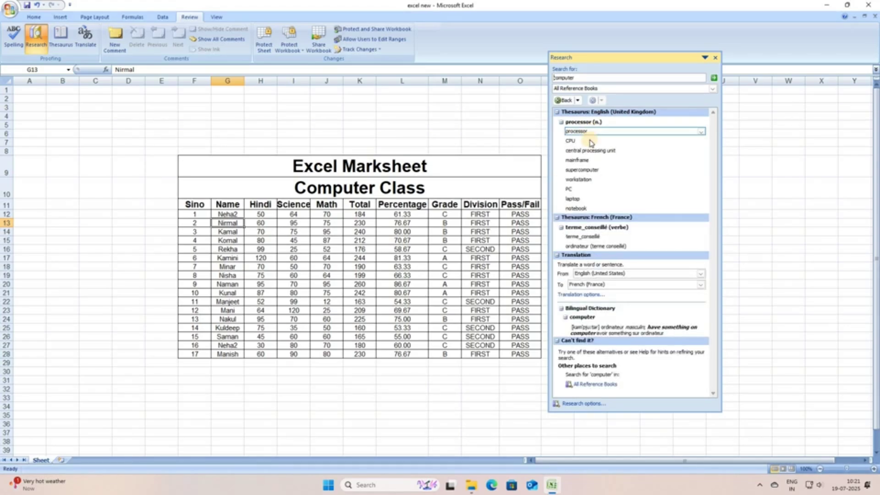
pyautogui.click(591, 161)
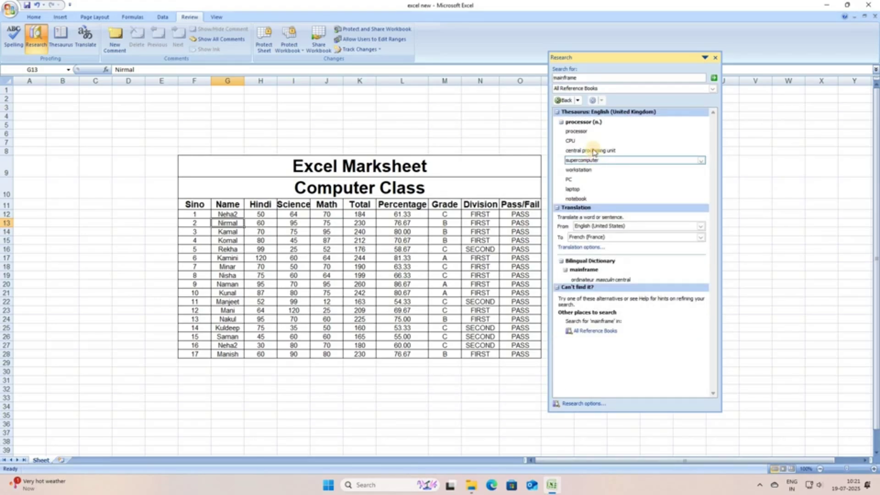
pyautogui.click(592, 159)
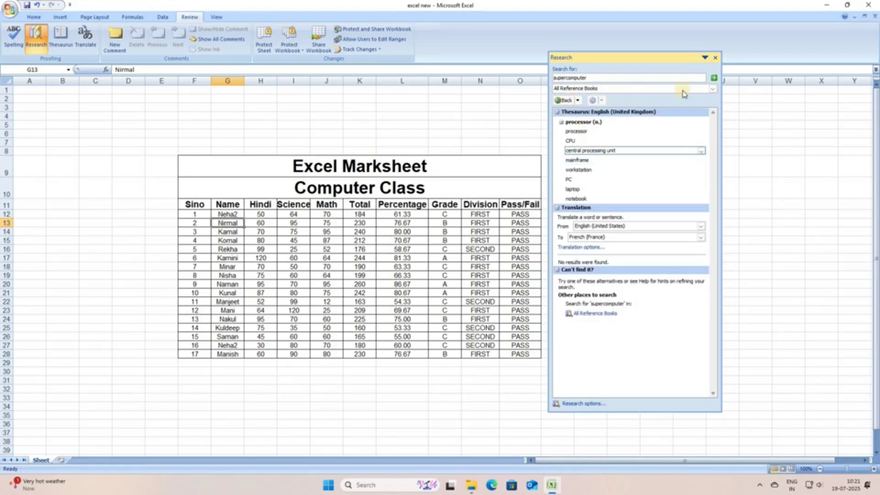
pyautogui.click(583, 169)
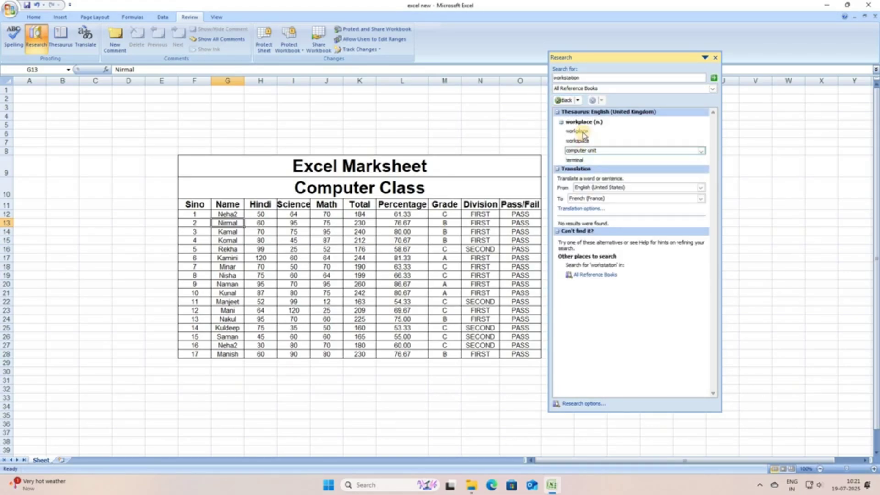
pyautogui.click(581, 151)
# Close the Research pane and select the Hindi mark 70 in cell H14.
pyautogui.click(577, 141)
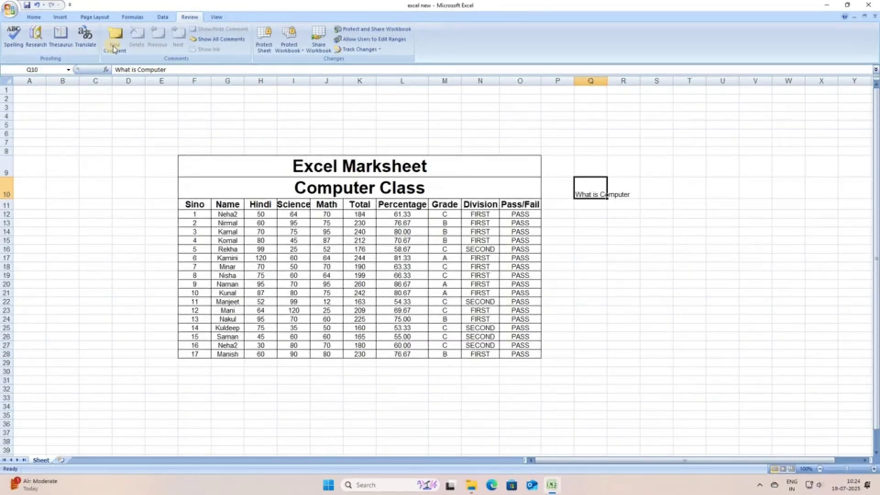
pyautogui.click(326, 257)
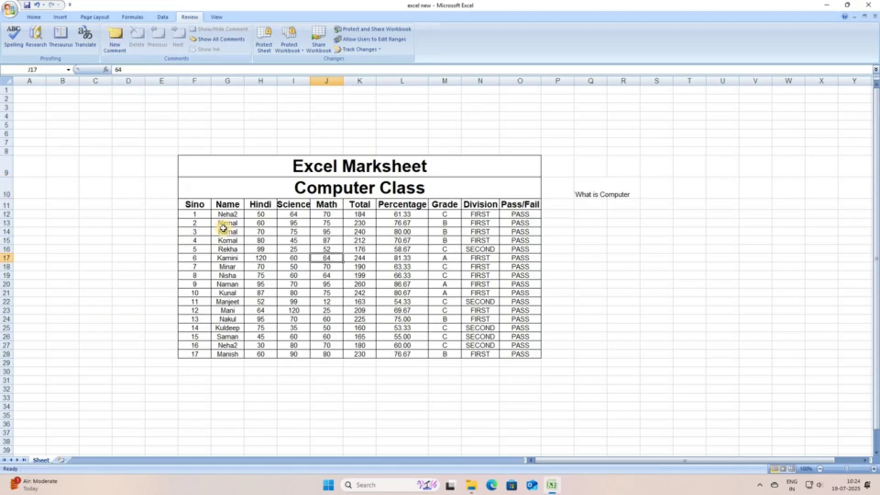
pyautogui.click(402, 249)
pyautogui.click(402, 232)
pyautogui.press('Right')
pyautogui.press('Right')
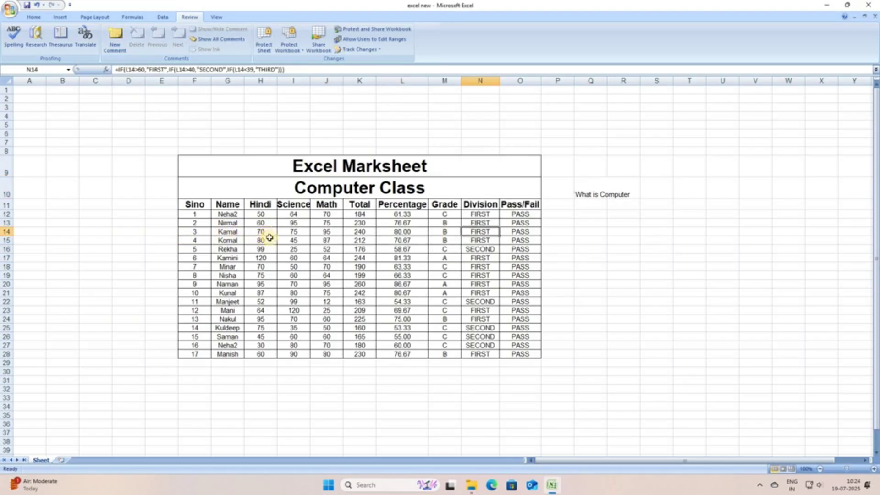
pyautogui.click(260, 232)
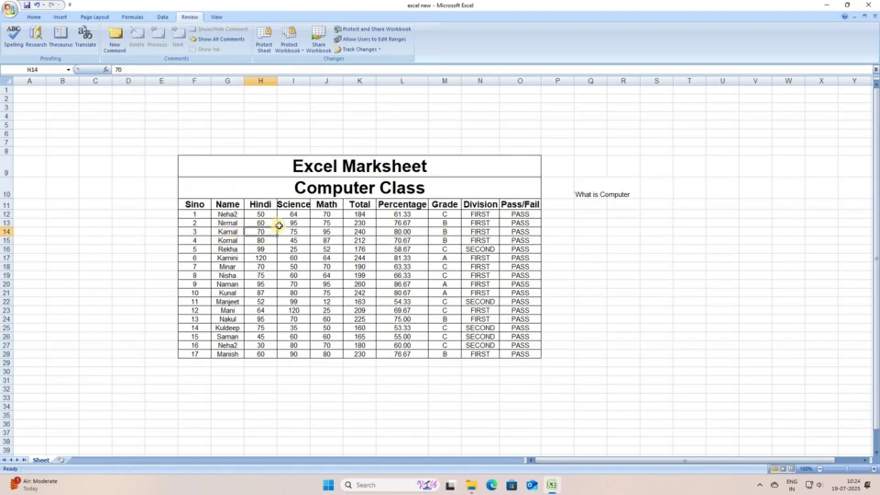
# Add comments '70 is wrong' to H14 and '176 is wrong' to K16.
pyautogui.hotkey('shift', 'F2')
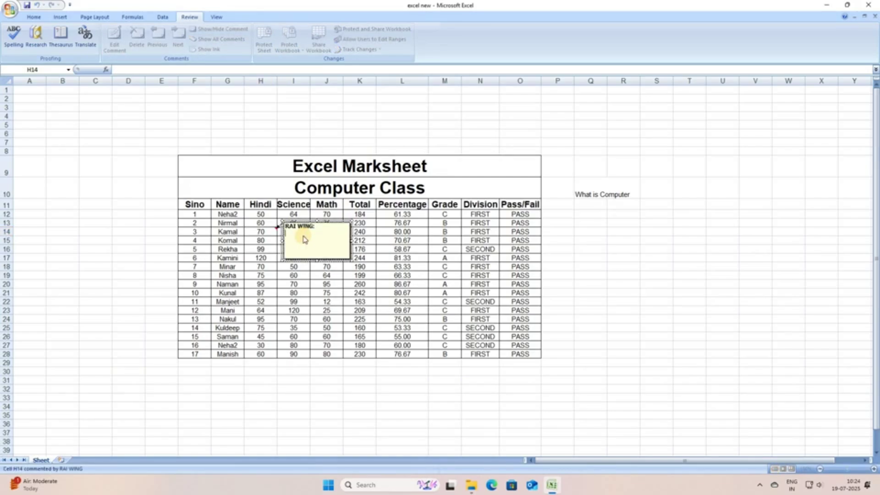
pyautogui.write('70 is wrong')
pyautogui.press('Return')
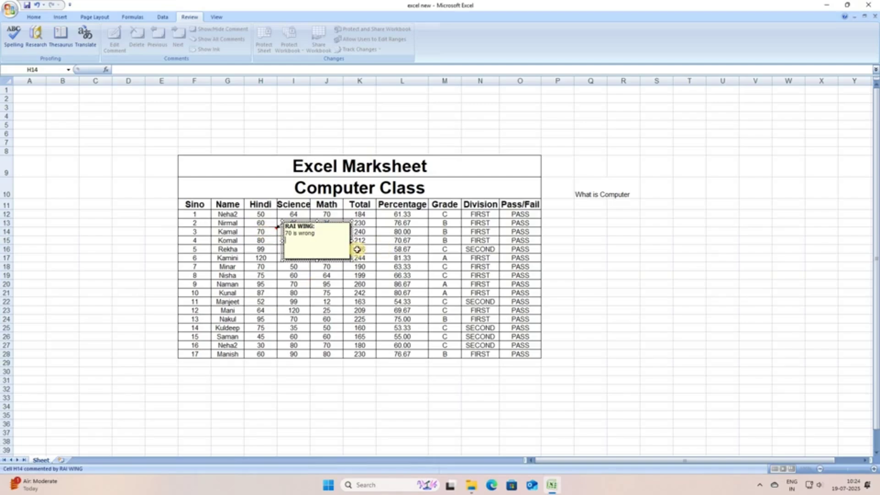
pyautogui.click(326, 284)
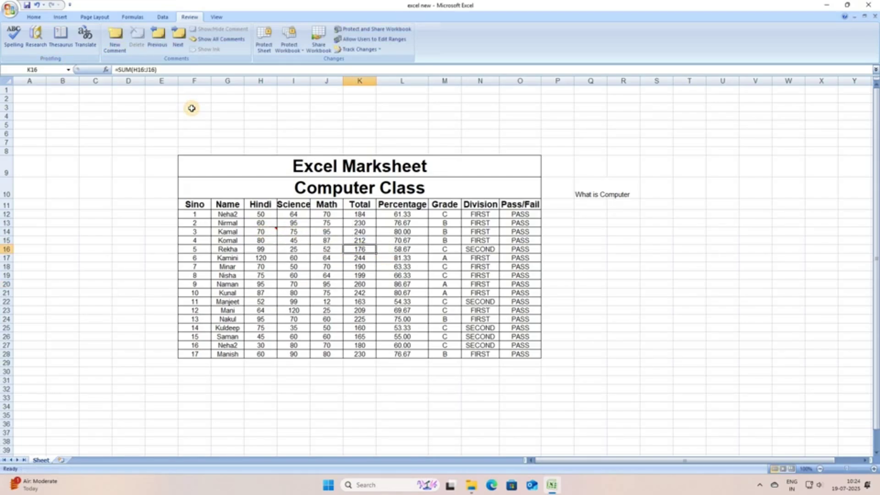
pyautogui.hotkey('shift', 'F2')
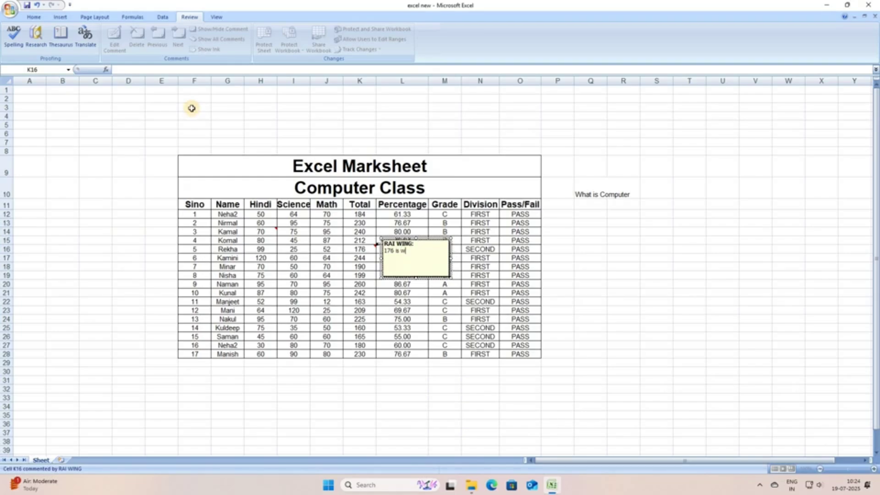
pyautogui.write('176 is wrong')
pyautogui.click(234, 303)
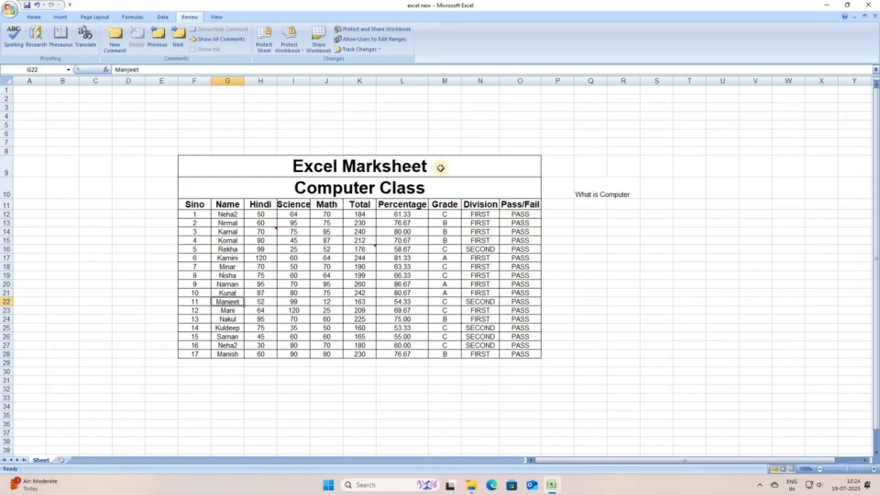
# Add the comment 'C is wrong' to grade cell M12, then reselect H14.
pyautogui.click(444, 214)
pyautogui.click(115, 38)
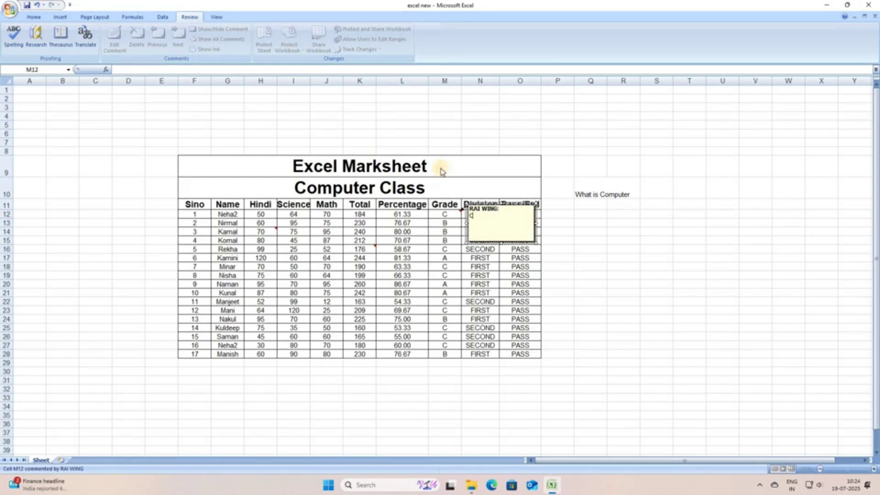
pyautogui.write('C is wrong')
pyautogui.press('Return')
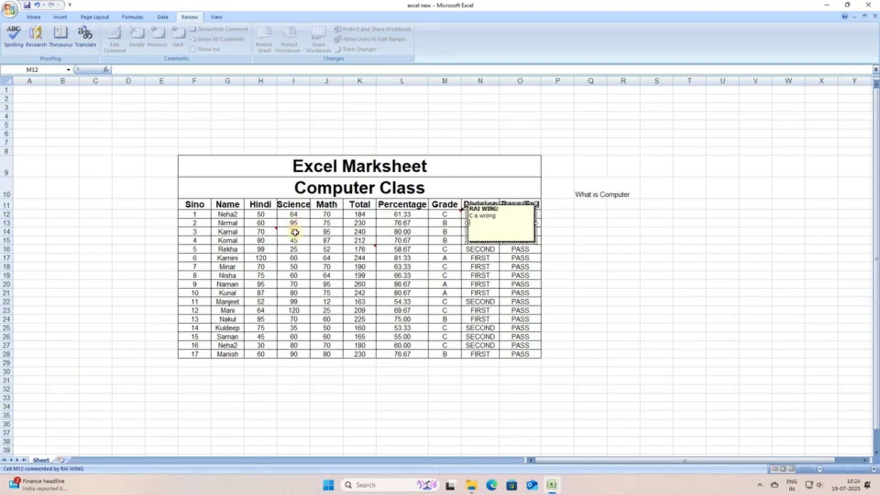
pyautogui.click(445, 285)
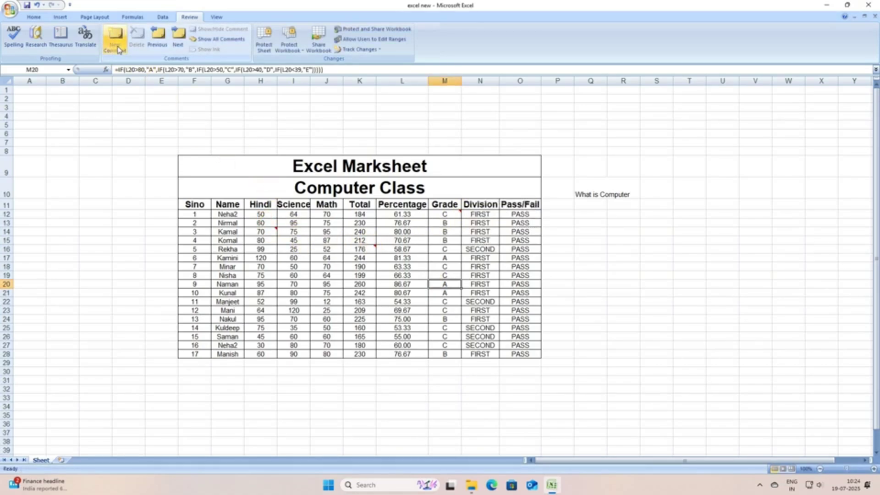
pyautogui.click(261, 232)
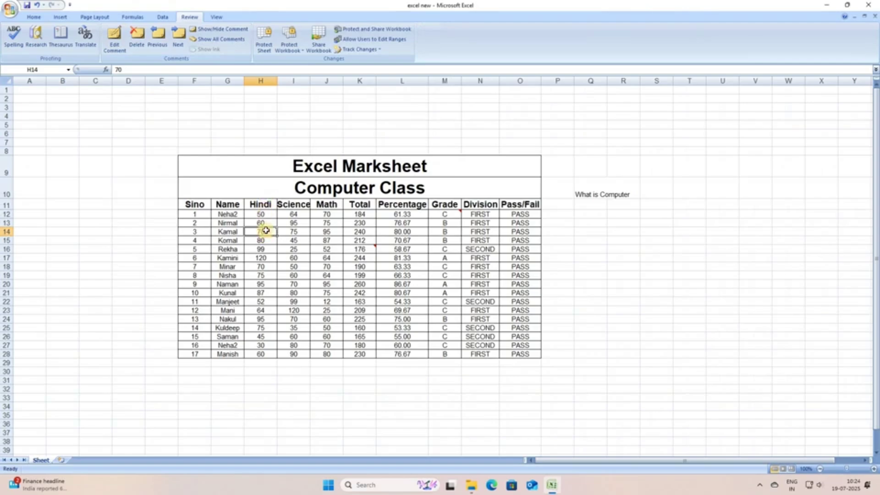
# Delete H14's existing comment and type a new H14 comment reading '70 is wrong'.
pyautogui.click(456, 434)
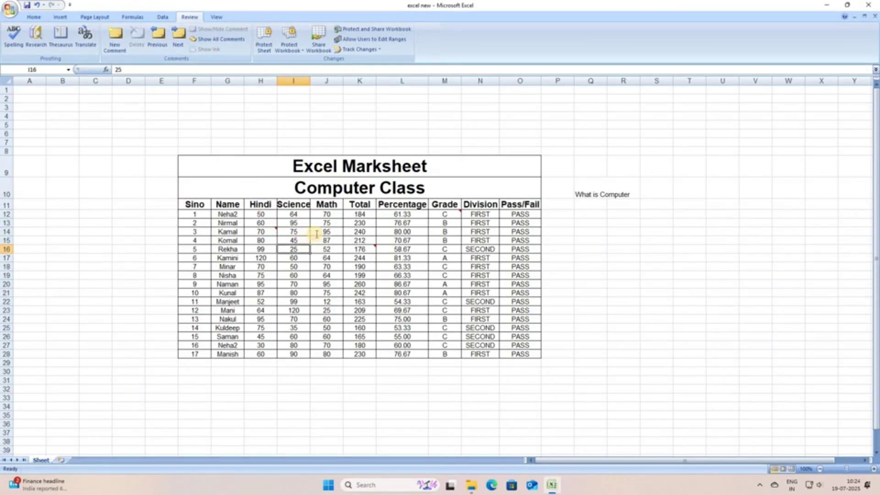
pyautogui.click(268, 233)
pyautogui.hotkey('shift', 'F2')
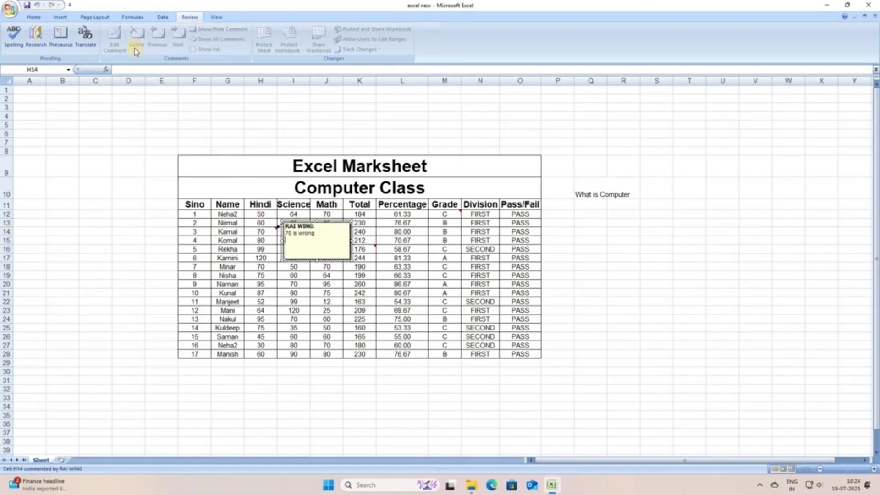
pyautogui.moveTo(315, 233); pyautogui.dragTo(292, 233)
pyautogui.click(269, 234)
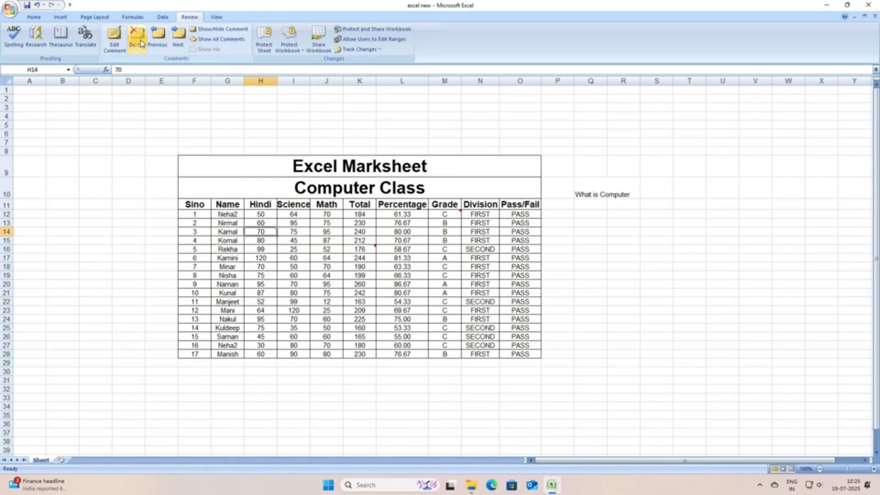
pyautogui.click(137, 36)
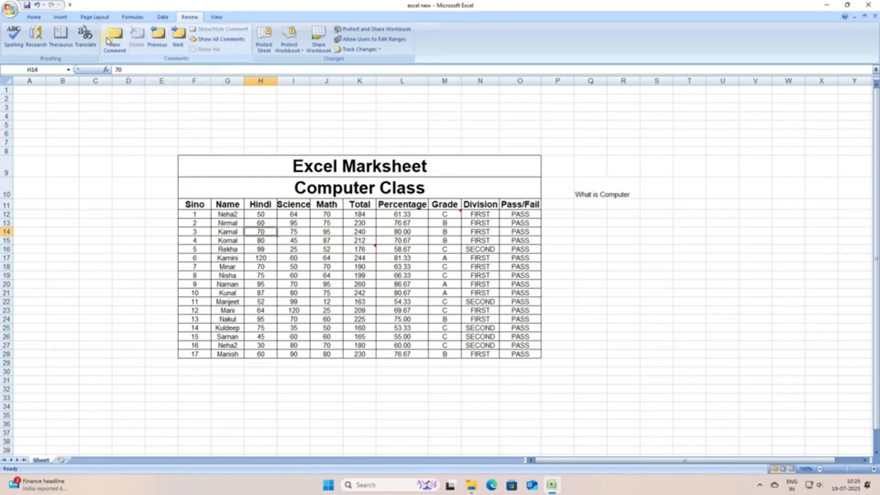
pyautogui.click(130, 52)
pyautogui.write('70')
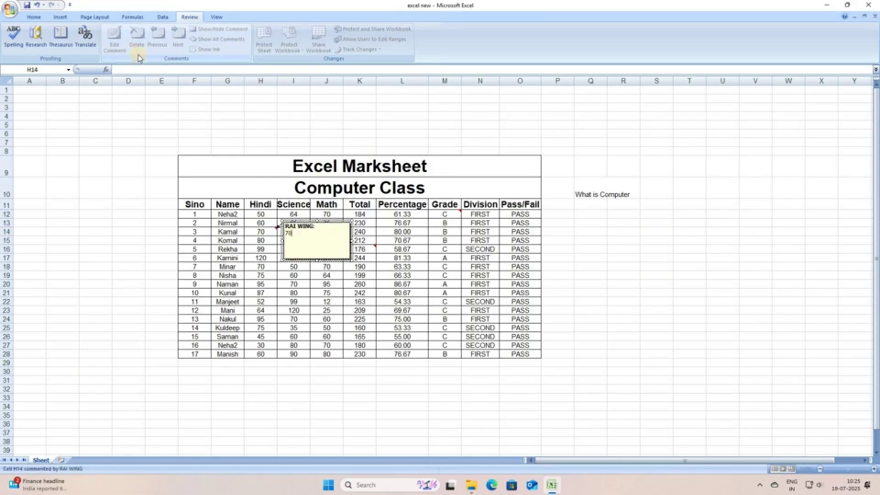
pyautogui.write(' is wrong')
# Finish the H14 comment and step through comments with Previous/Next, dismissing end-of-workbook prompts.
pyautogui.click(160, 46)
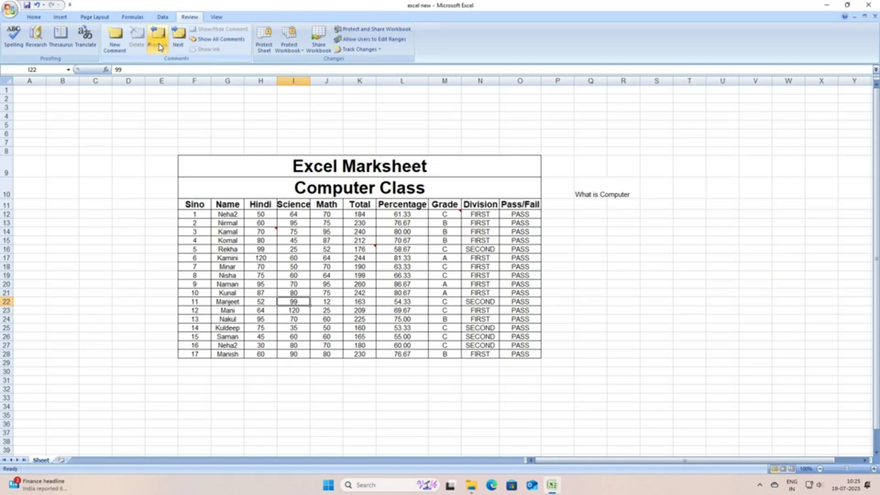
pyautogui.click(160, 46)
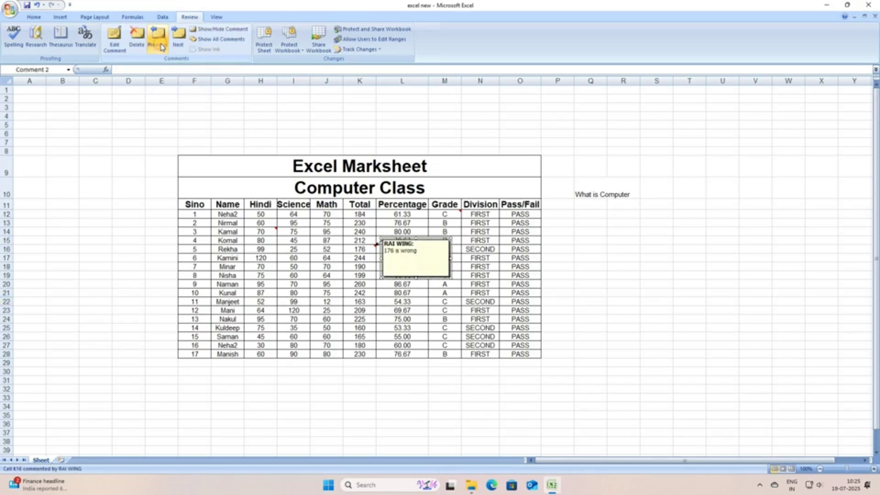
pyautogui.click(160, 47)
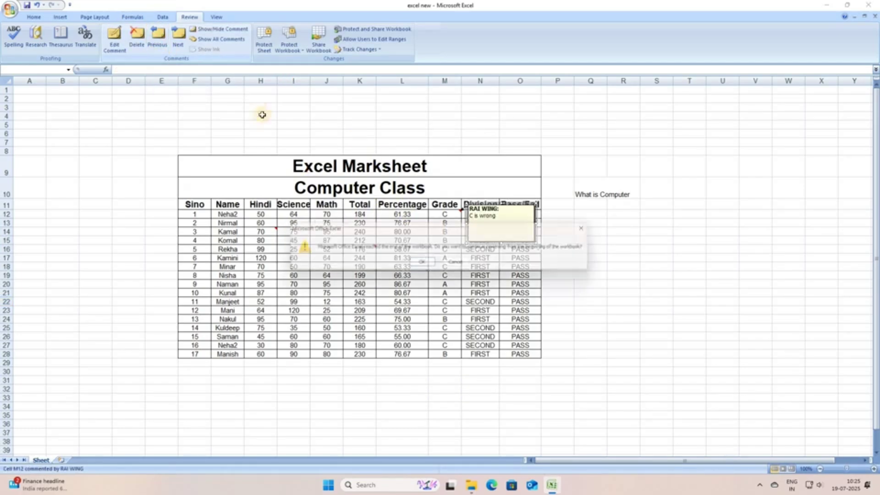
pyautogui.press('Return')
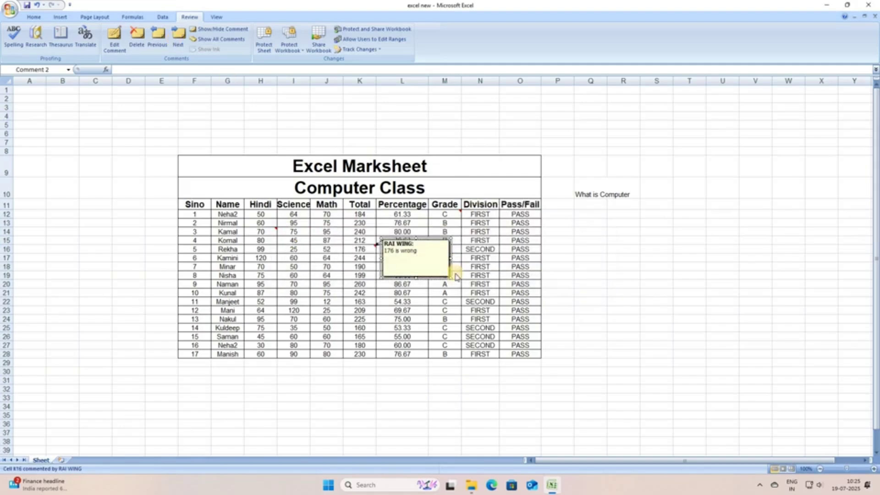
pyautogui.click(178, 37)
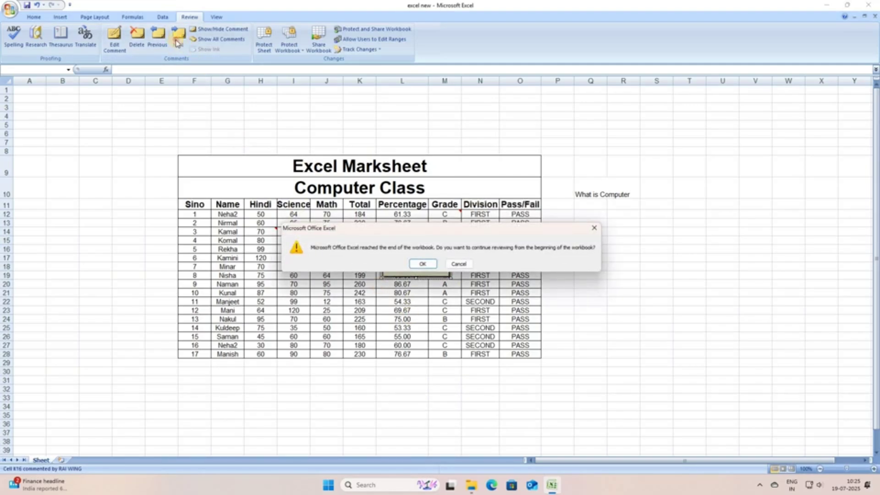
pyautogui.click(422, 264)
pyautogui.click(403, 319)
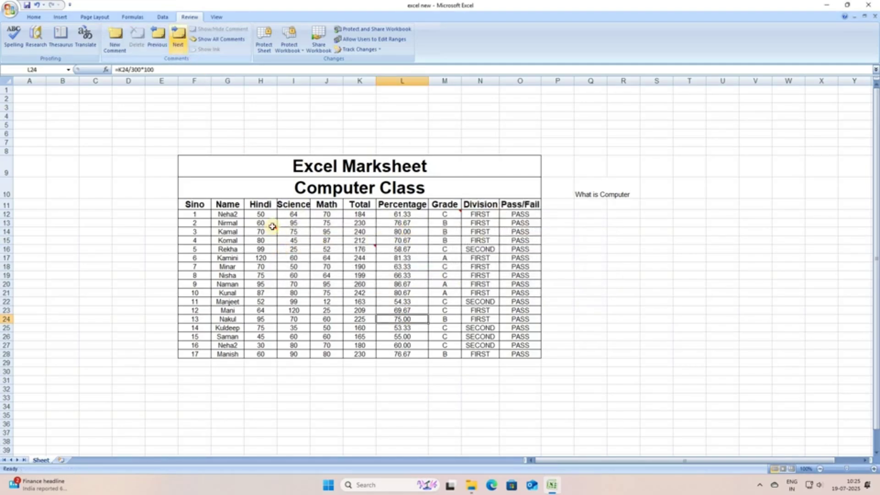
pyautogui.click(177, 37)
pyautogui.click(459, 264)
# Step back through the comments again until K16's '176 is wrong' comment shows.
pyautogui.click(294, 249)
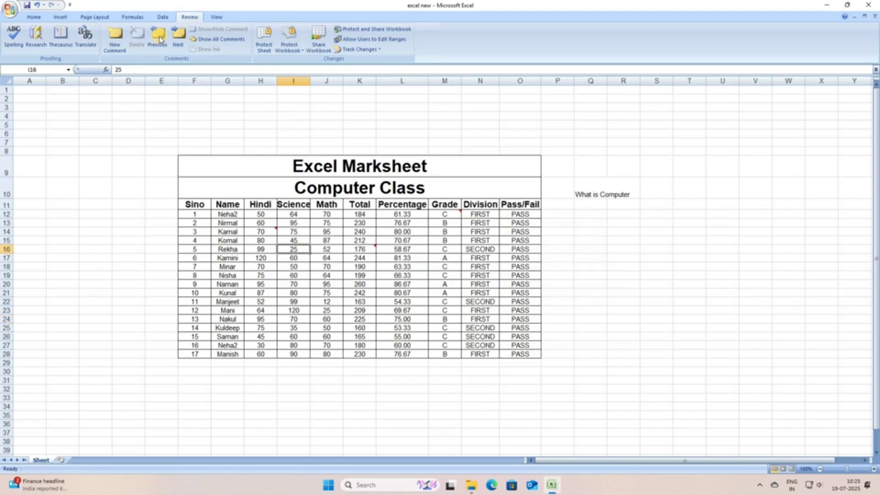
pyautogui.click(269, 225)
pyautogui.click(158, 40)
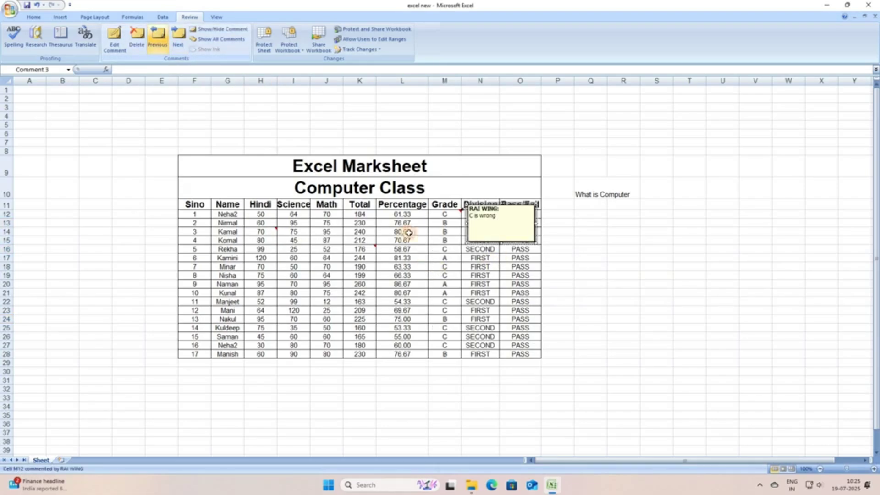
pyautogui.click(166, 46)
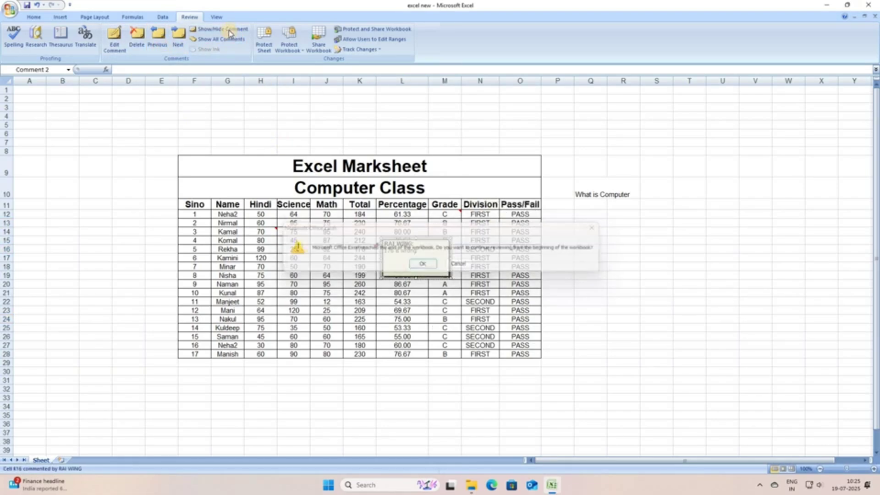
pyautogui.click(423, 263)
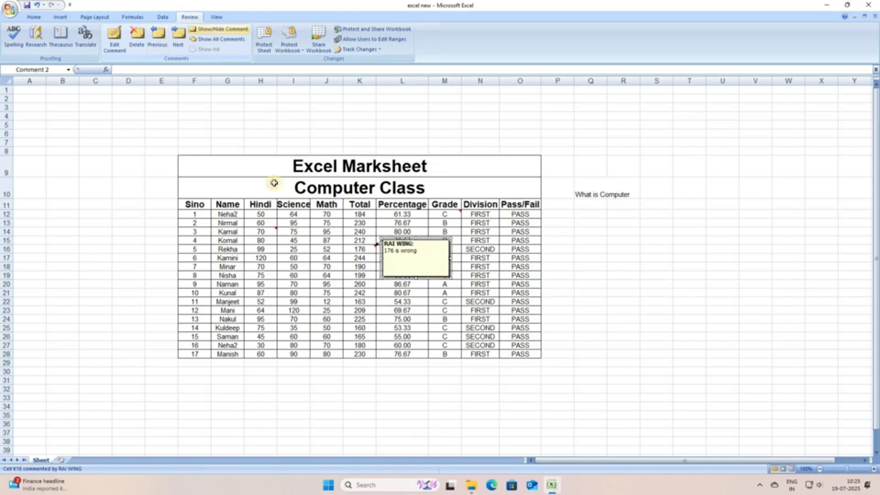
# Close K16's comment and toggle Show All Comments on and off.
pyautogui.press('Escape')
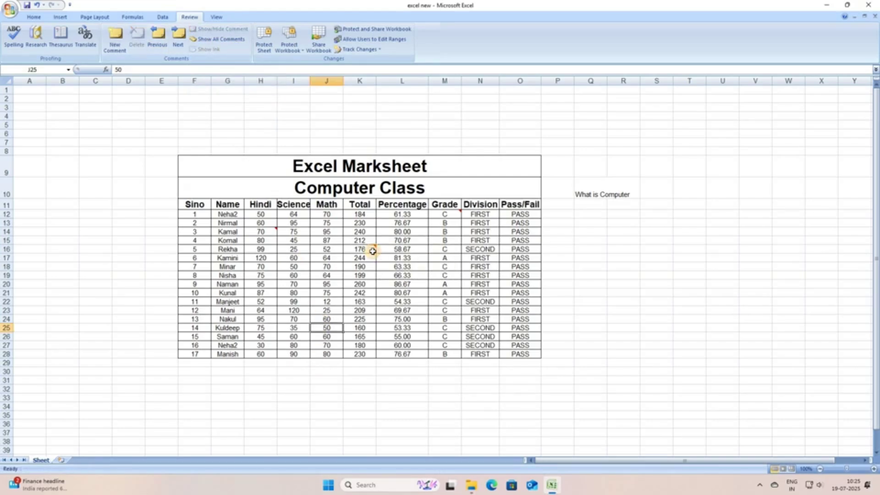
pyautogui.click(236, 40)
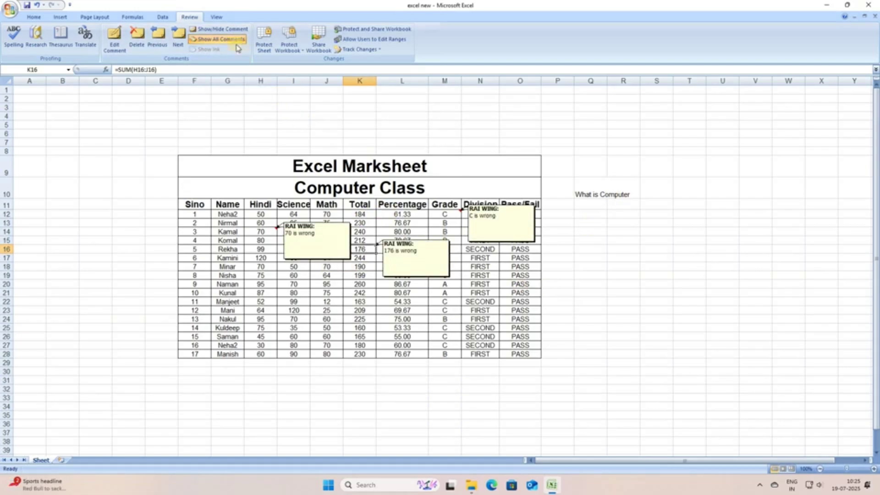
pyautogui.click(214, 30)
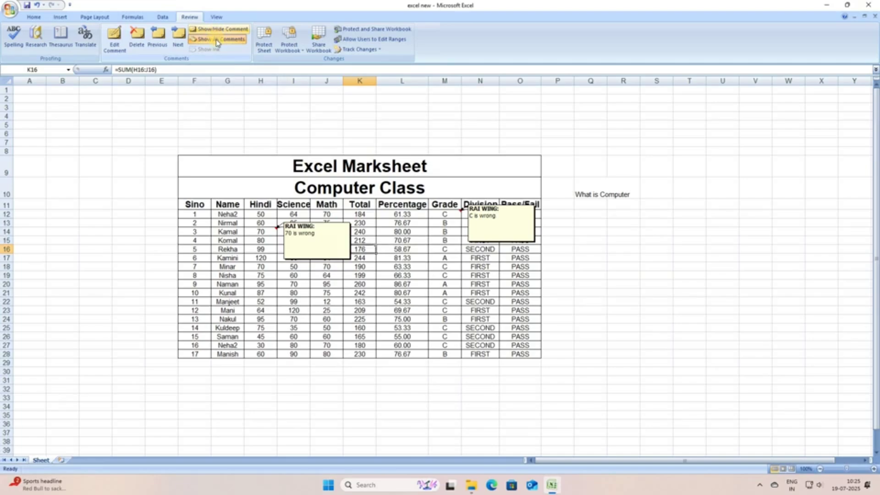
pyautogui.click(213, 41)
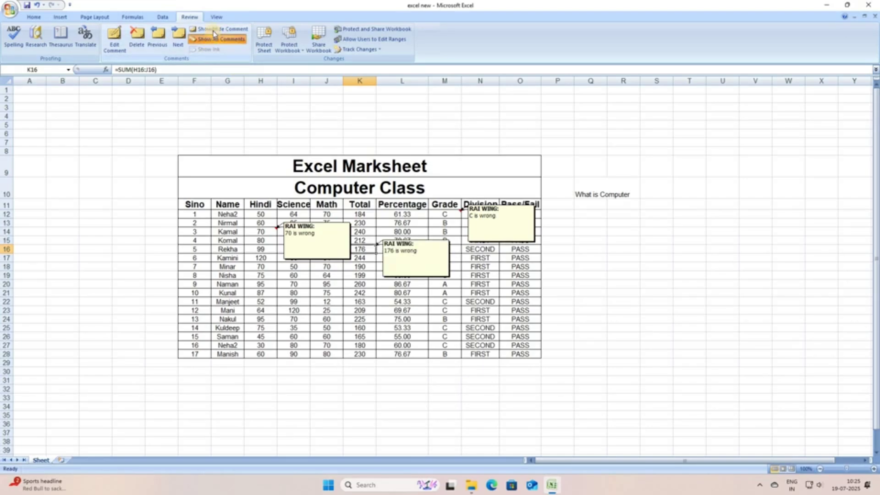
pyautogui.click(224, 39)
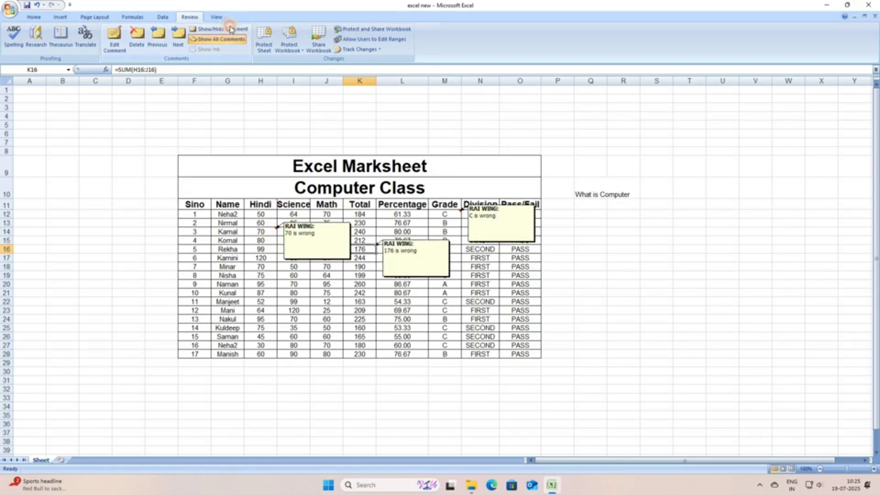
# Hide the H14 comment and switch off Show All Comments so no comment boxes remain.
pyautogui.click(260, 231)
pyautogui.click(211, 28)
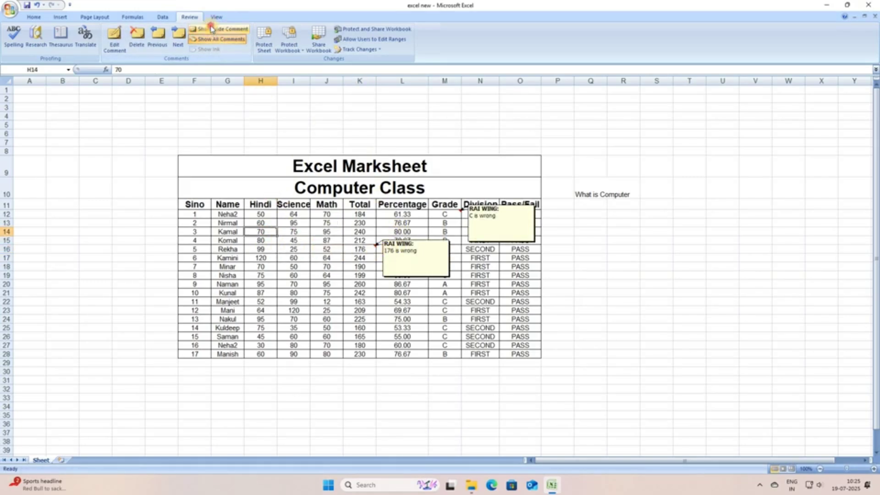
pyautogui.click(360, 248)
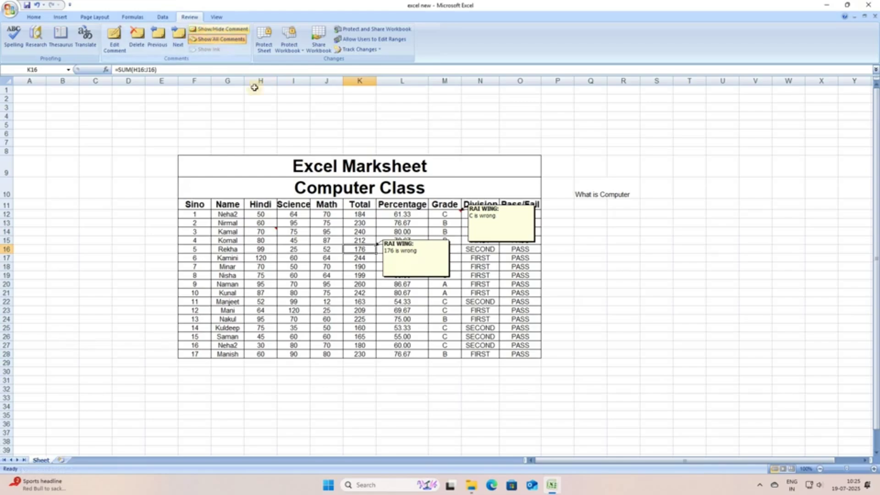
pyautogui.click(178, 36)
pyautogui.click(224, 40)
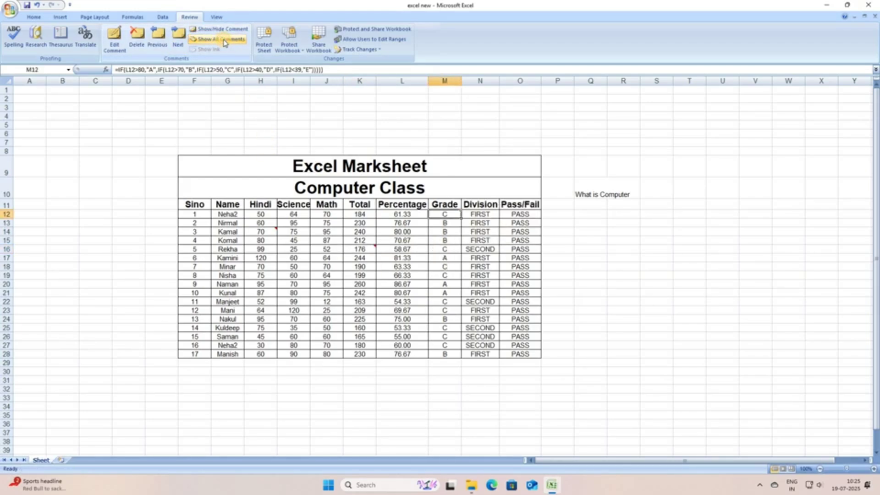
pyautogui.click(224, 40)
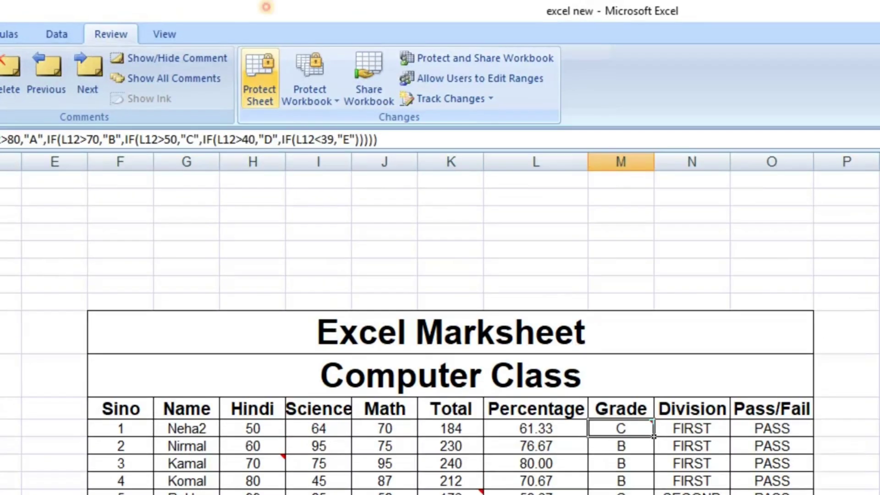
# Add blank worksheets Sheet1 and Sheet2 beside the marksheet's Sheet tab.
pyautogui.moveTo(282, 18)
pyautogui.mouseDown()
pyautogui.moveTo(229, 120)
pyautogui.moveTo(383, 239)
pyautogui.moveTo(599, 183)
pyautogui.moveTo(262, 19)
pyautogui.mouseUp()
pyautogui.moveTo(377, 109)
pyautogui.mouseDown()
pyautogui.moveTo(395, 143)
pyautogui.moveTo(405, 107)
pyautogui.moveTo(376, 110)
pyautogui.mouseUp()
pyautogui.moveTo(879, 29); pyautogui.dragTo(450, 148)
pyautogui.moveTo(644, 223)
pyautogui.mouseDown()
pyautogui.moveTo(639, 189)
pyautogui.moveTo(637, 250)
pyautogui.mouseUp()
pyautogui.moveTo(684, 214)
pyautogui.mouseDown()
pyautogui.moveTo(708, 208)
pyautogui.moveTo(719, 222)
pyautogui.mouseUp()
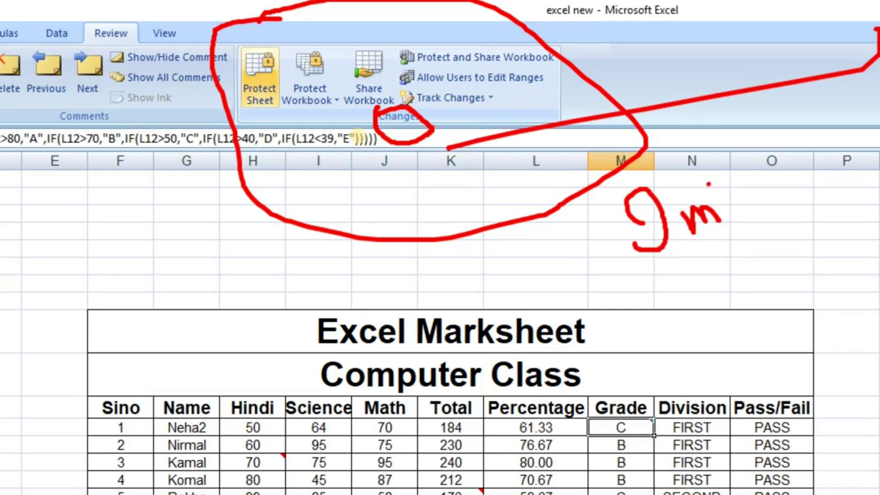
pyautogui.moveTo(708, 155); pyautogui.dragTo(789, 316)
pyautogui.moveTo(731, 211)
pyautogui.mouseDown()
pyautogui.moveTo(769, 208)
pyautogui.moveTo(766, 223)
pyautogui.mouseUp()
pyautogui.click(791, 220)
pyautogui.moveTo(447, 267)
pyautogui.mouseDown()
pyautogui.moveTo(484, 240)
pyautogui.moveTo(544, 275)
pyautogui.mouseUp()
pyautogui.click(494, 259)
pyautogui.click(522, 247)
pyautogui.moveTo(544, 275)
pyautogui.mouseDown()
pyautogui.moveTo(543, 213)
pyautogui.moveTo(614, 214)
pyautogui.mouseUp()
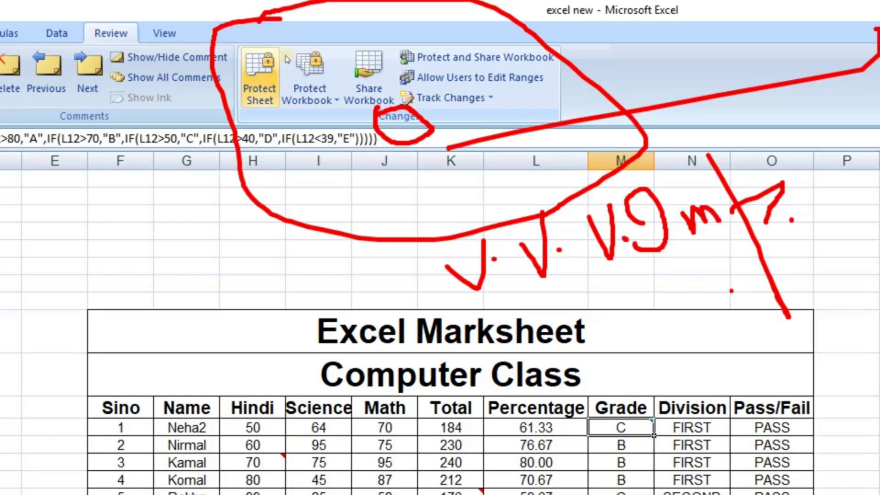
pyautogui.press('Escape')
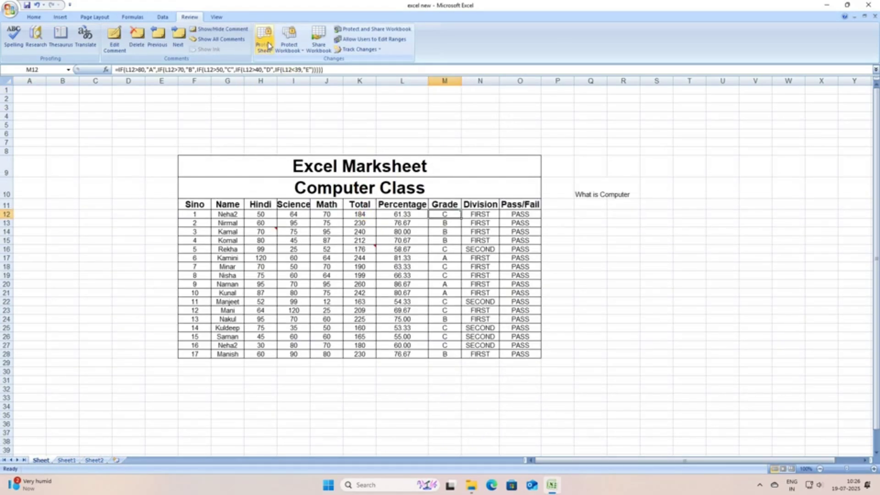
# Protect the marksheet with a confirmed password, then test by editing Science score I15.
pyautogui.press('Left')
pyautogui.press('Left')
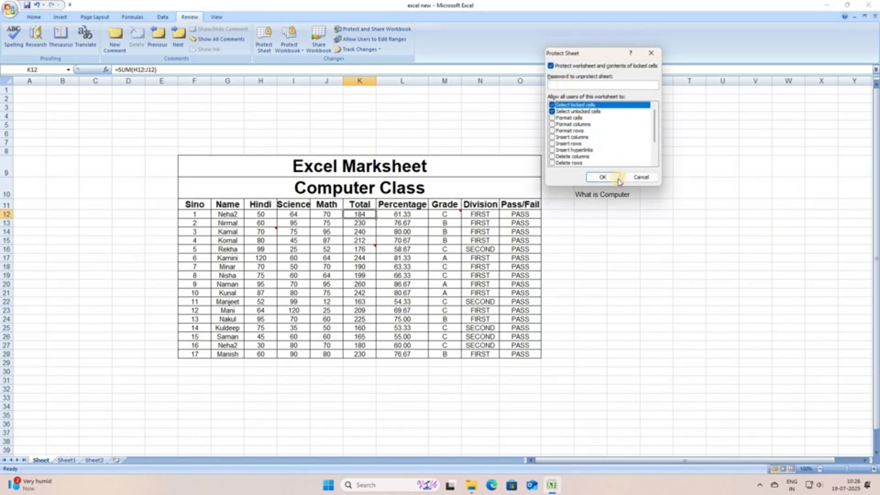
pyautogui.write('3')
pyautogui.click(604, 176)
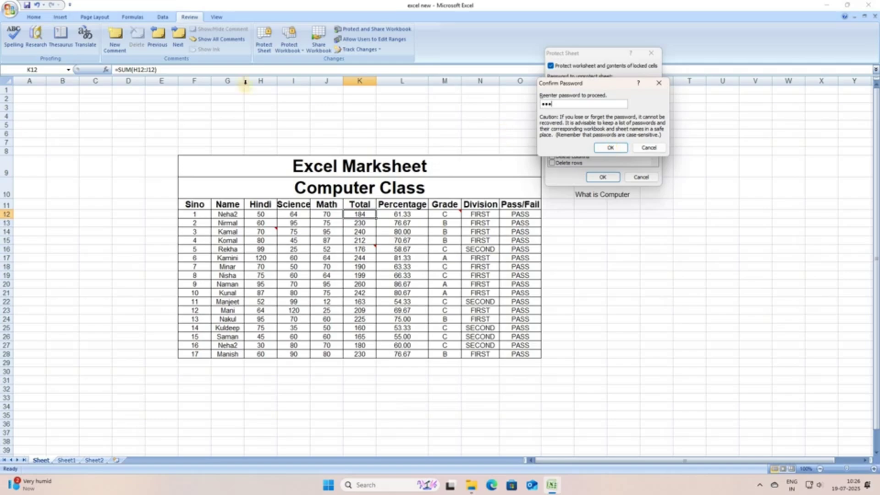
pyautogui.press('Return')
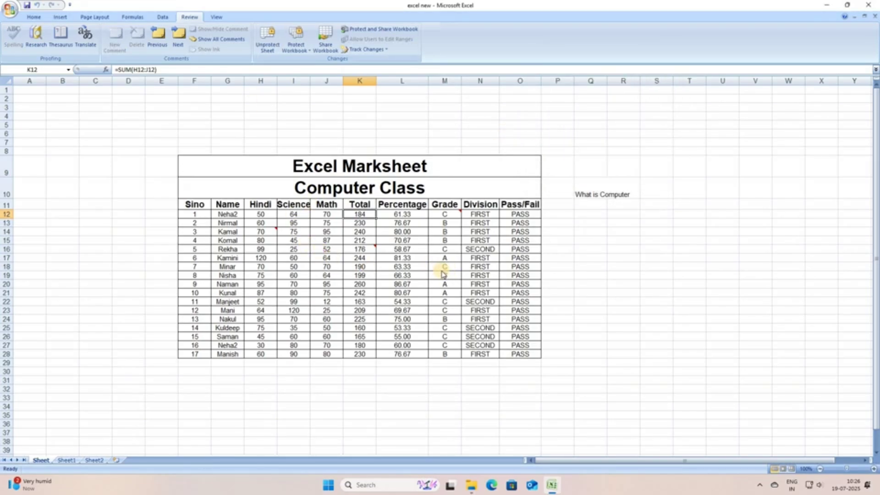
pyautogui.doubleClick(293, 241)
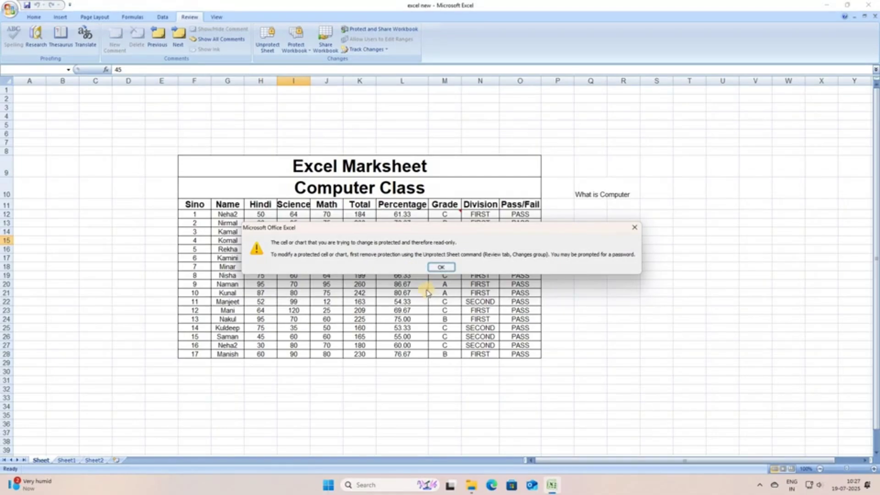
# Dismiss the warning and confirm percentage L18 and name G20 also refuse edits.
pyautogui.click(433, 267)
pyautogui.click(418, 266)
pyautogui.press('Delete')
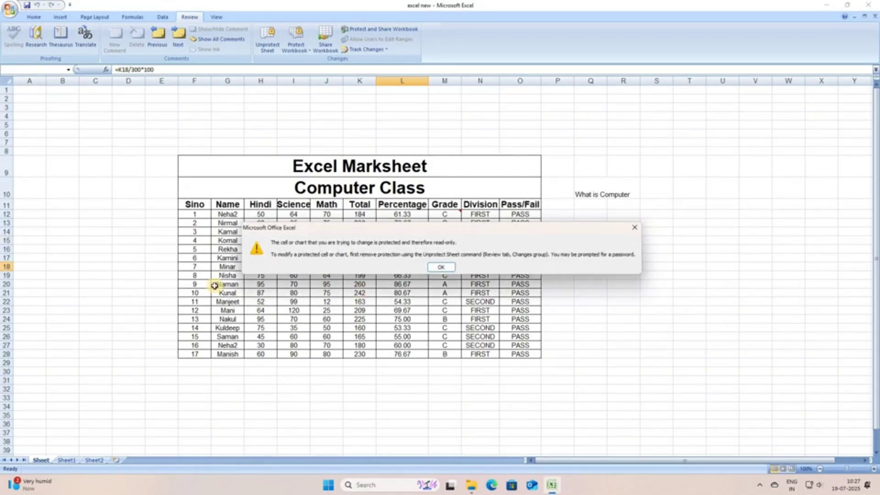
pyautogui.press('Return')
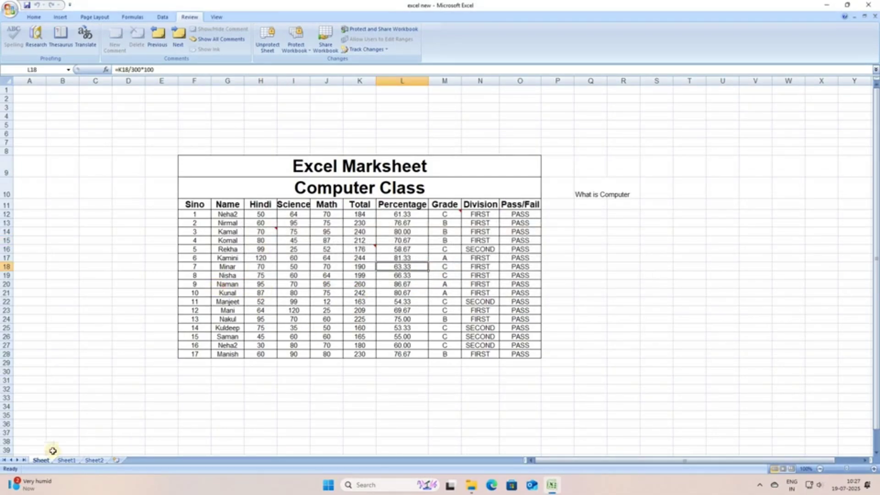
pyautogui.click(227, 284)
pyautogui.press('Delete')
pyautogui.press('Return')
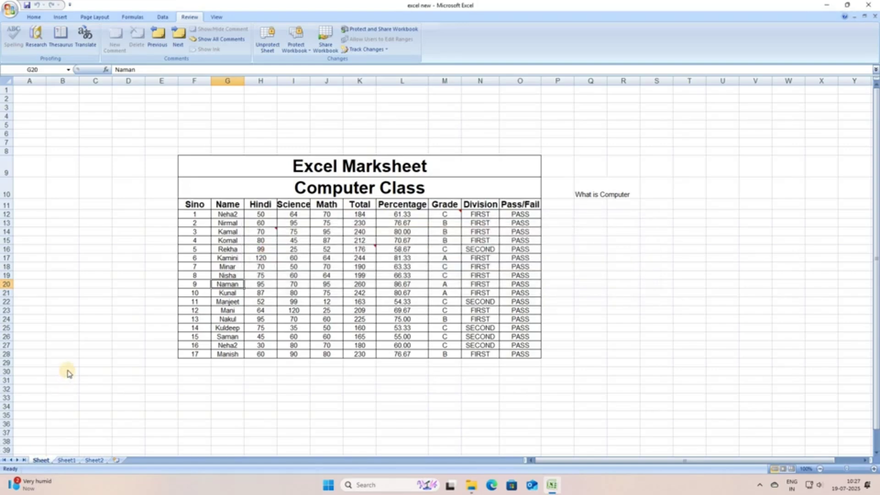
# Review the options in the marksheet Sheet tab's right-click menu.
pyautogui.rightClick(42, 461)
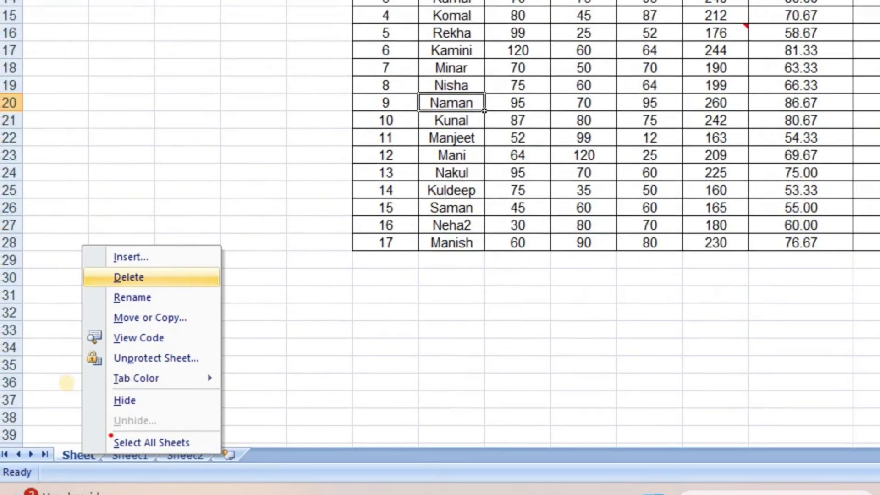
pyautogui.moveTo(161, 278); pyautogui.dragTo(256, 255)
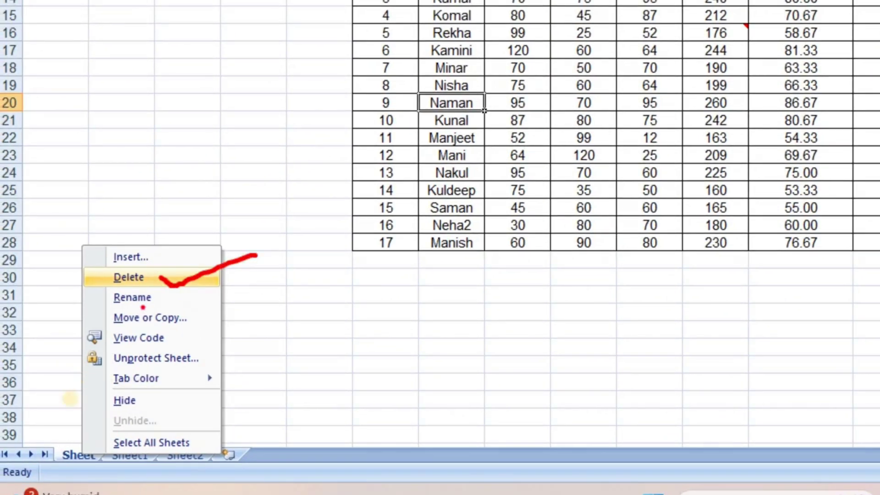
pyautogui.moveTo(120, 308); pyautogui.dragTo(165, 306)
pyautogui.moveTo(114, 266); pyautogui.dragTo(162, 267)
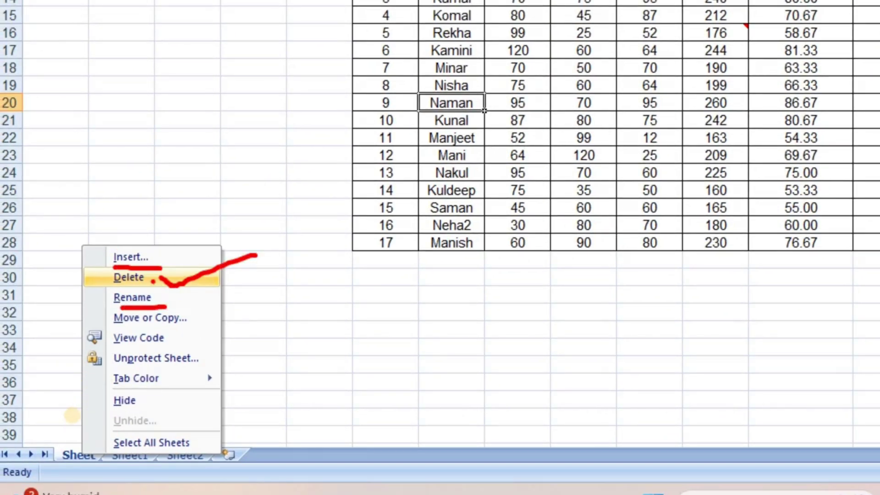
pyautogui.moveTo(125, 323); pyautogui.dragTo(184, 326)
pyautogui.moveTo(142, 350); pyautogui.dragTo(187, 342)
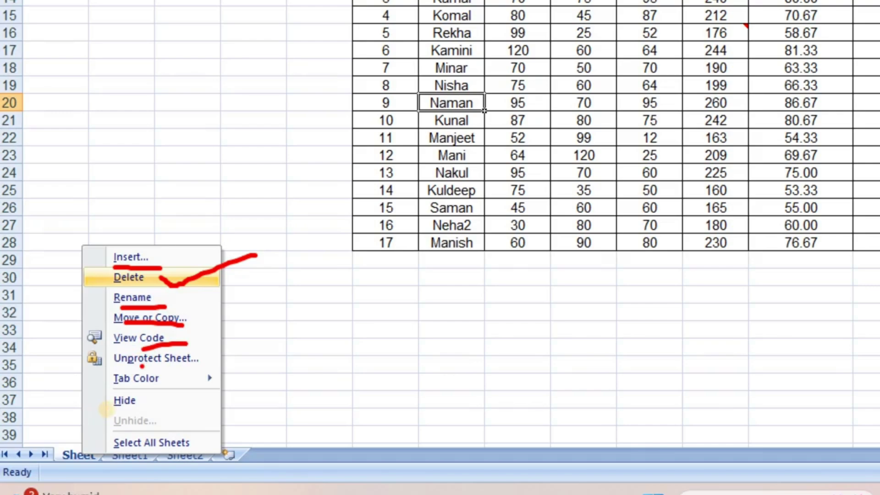
pyautogui.moveTo(143, 366)
pyautogui.mouseDown()
pyautogui.moveTo(201, 360)
pyautogui.moveTo(243, 343)
pyautogui.mouseUp()
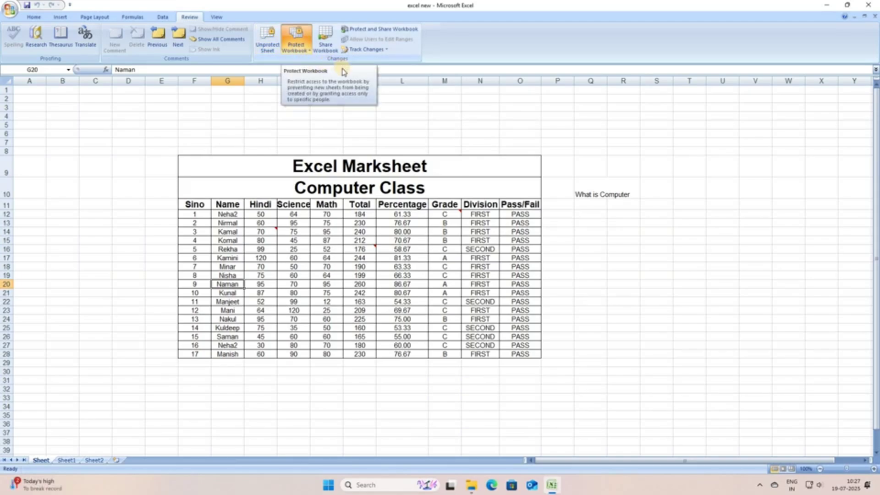
# Protect the workbook structure with a confirmed password, then try editing Hindi score H19.
pyautogui.click(297, 45)
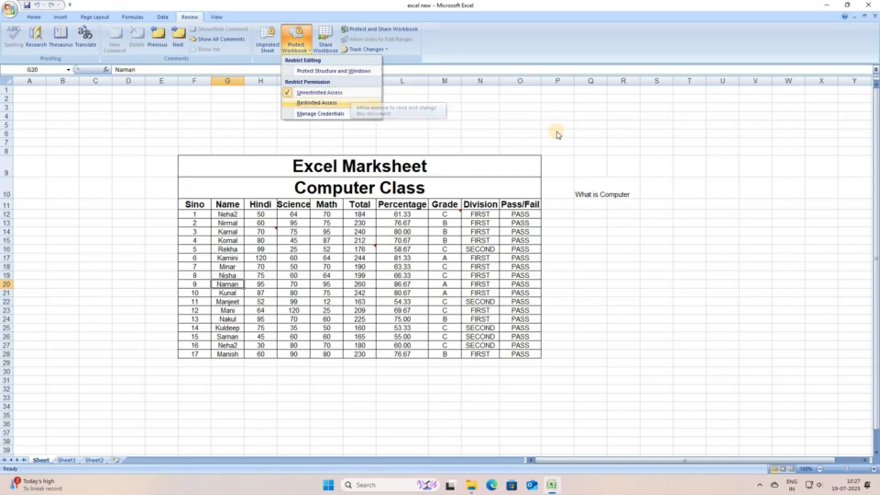
pyautogui.press('w')
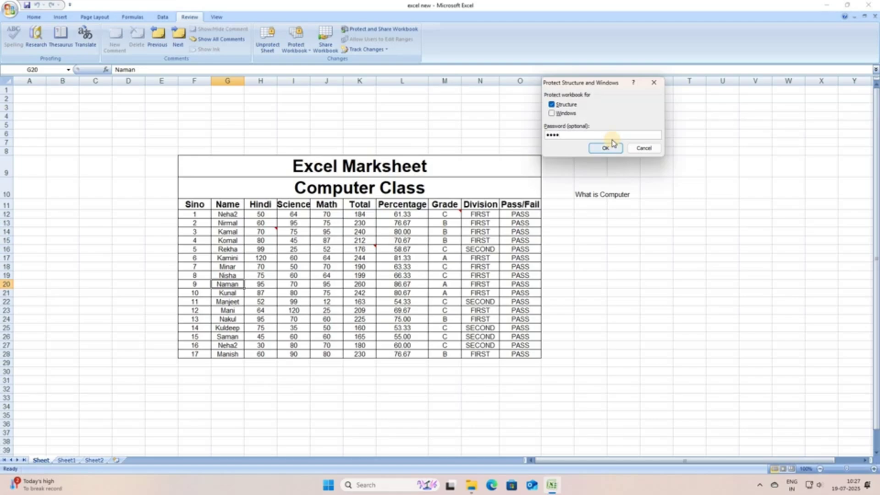
pyautogui.click(613, 145)
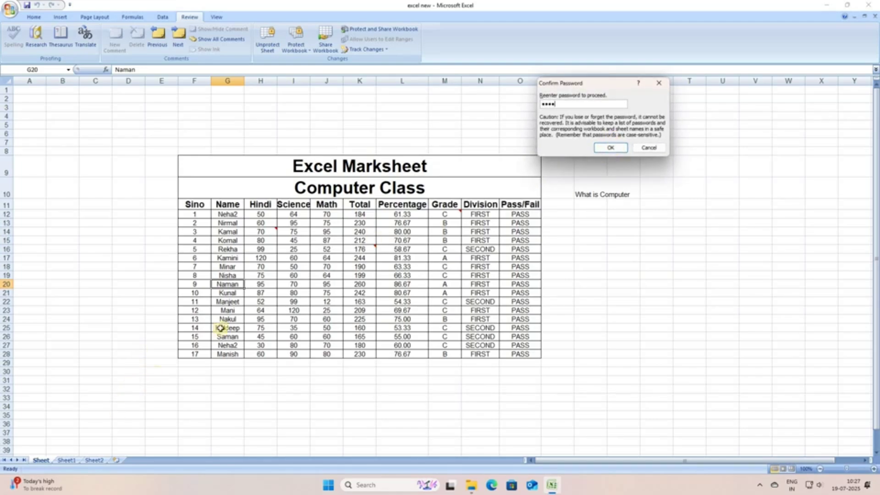
pyautogui.press('Return')
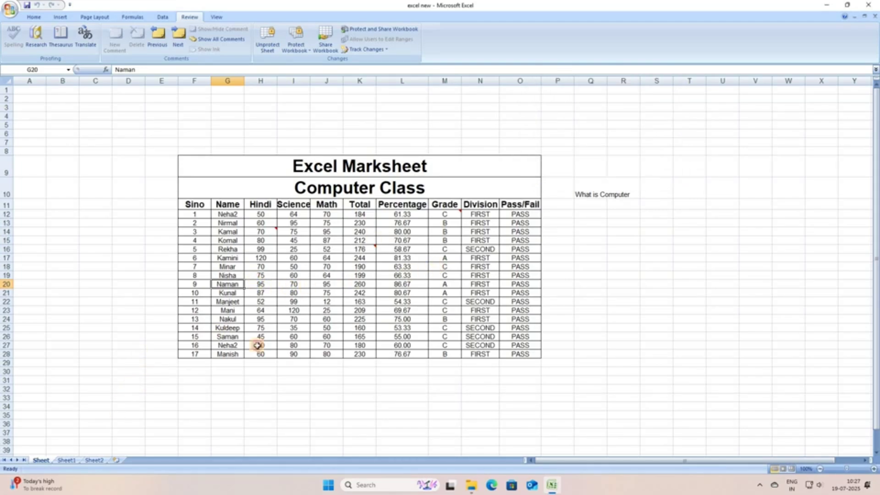
pyautogui.doubleClick(261, 276)
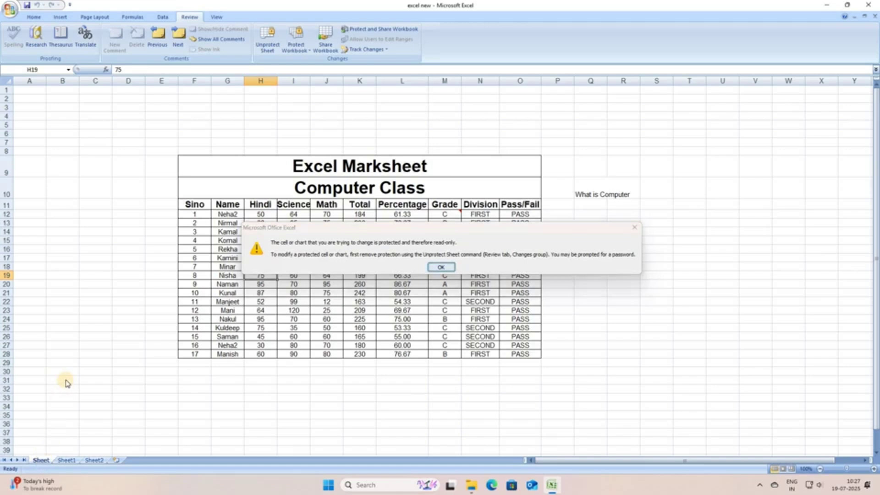
# Dismiss the warning and check the Sheet tab menu's greyed-out insert, delete, rename and hide options.
pyautogui.press('Return')
pyautogui.rightClick(41, 459)
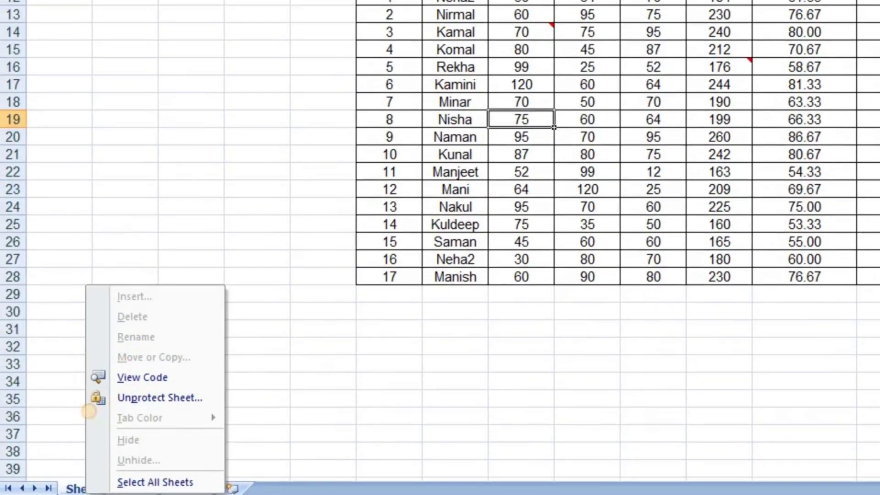
pyautogui.moveTo(175, 313)
pyautogui.mouseDown()
pyautogui.moveTo(214, 303)
pyautogui.moveTo(178, 392)
pyautogui.mouseUp()
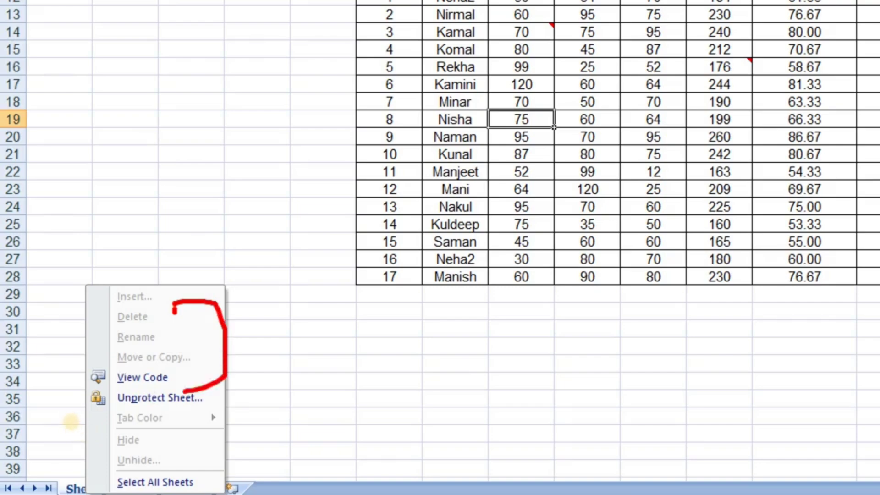
pyautogui.moveTo(276, 286); pyautogui.dragTo(247, 365)
pyautogui.moveTo(229, 310); pyautogui.dragTo(304, 360)
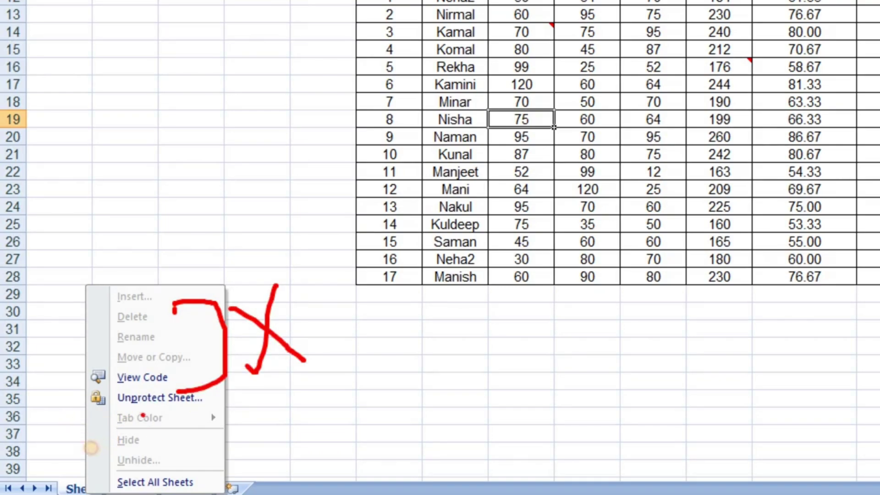
pyautogui.moveTo(140, 407); pyautogui.dragTo(252, 402)
pyautogui.moveTo(170, 415)
pyautogui.mouseDown()
pyautogui.moveTo(214, 420)
pyautogui.moveTo(181, 465)
pyautogui.mouseUp()
pyautogui.click(244, 423)
pyautogui.moveTo(277, 412); pyautogui.dragTo(251, 455)
pyautogui.moveTo(244, 423); pyautogui.dragTo(307, 460)
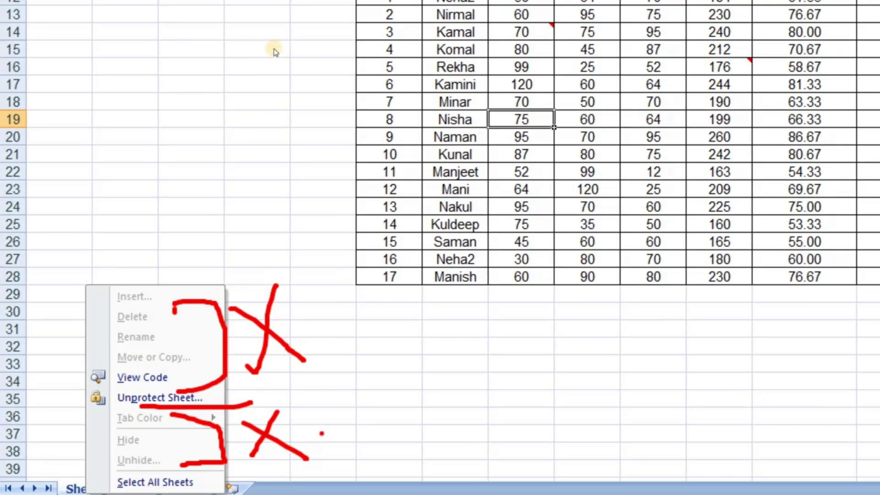
pyautogui.press('Escape')
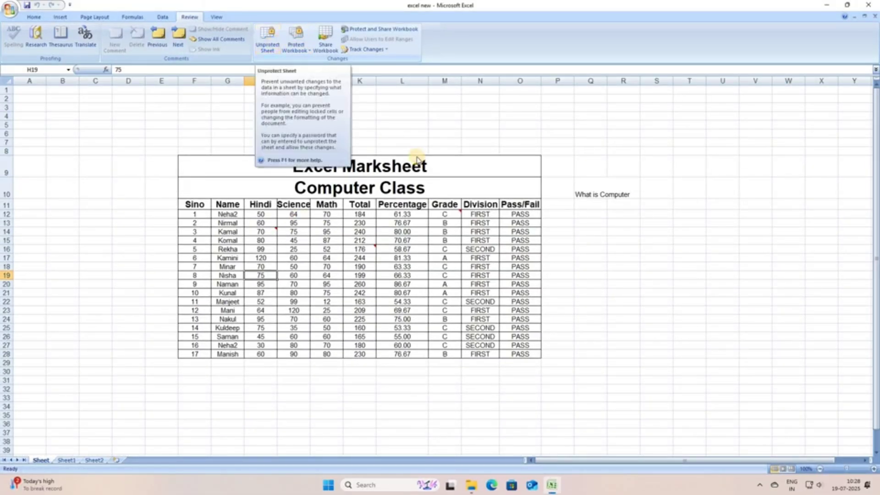
# Unprotect the marksheet with its password, then test-edit K16 with 44 and cancel.
pyautogui.click(267, 40)
pyautogui.write('••')
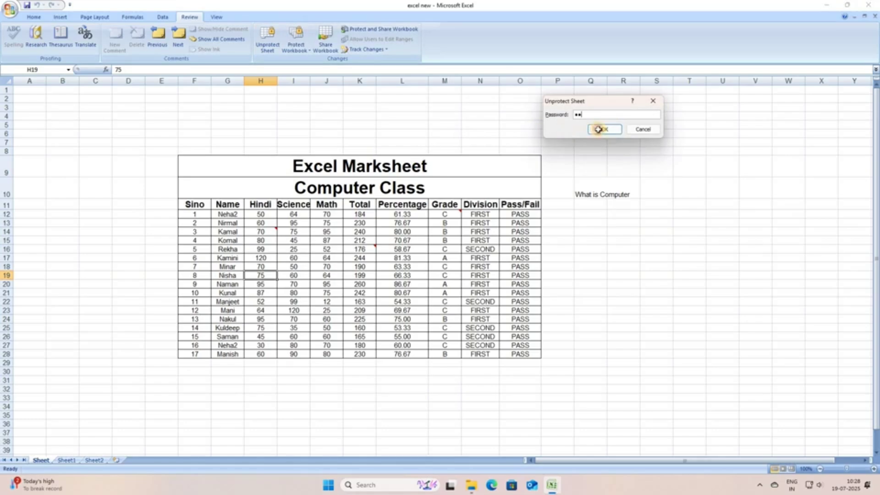
pyautogui.write('••')
pyautogui.press('Return')
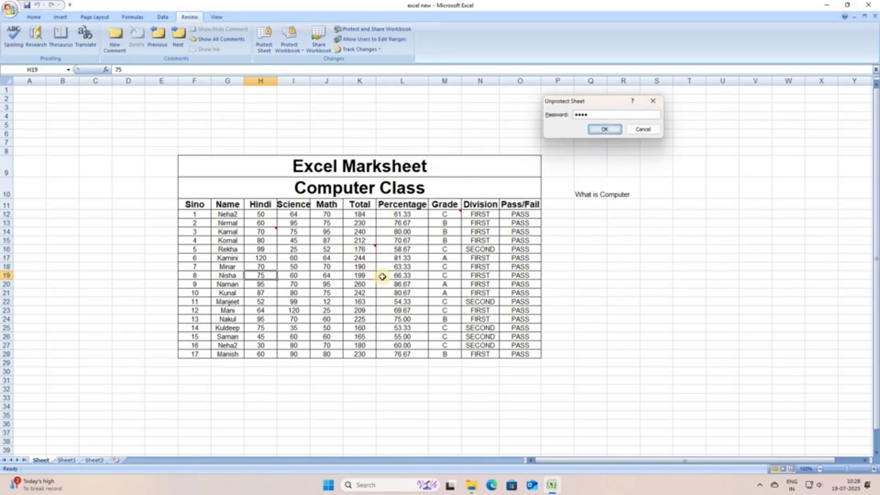
pyautogui.click(360, 250)
pyautogui.write('44')
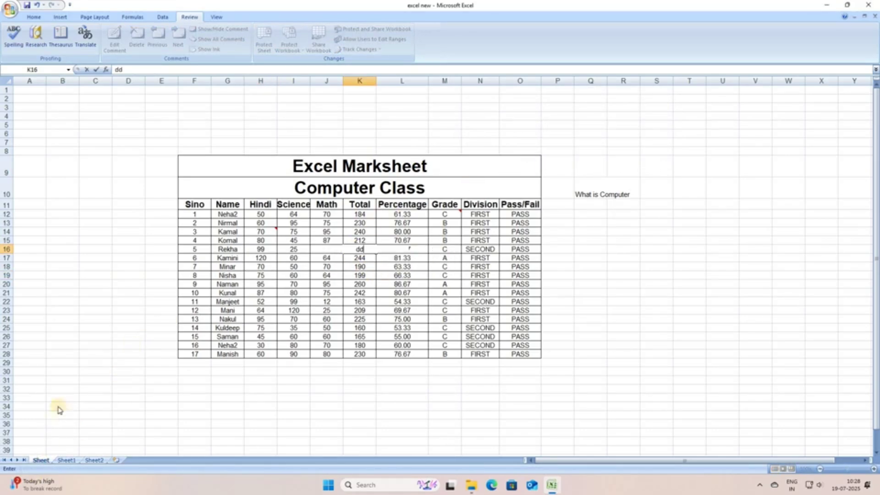
pyautogui.press('Escape')
# Remove the workbook's structure and windows protection with its password, then recheck the protection options.
pyautogui.scroll(-1, 71, 381)
pyautogui.rightClick(42, 460)
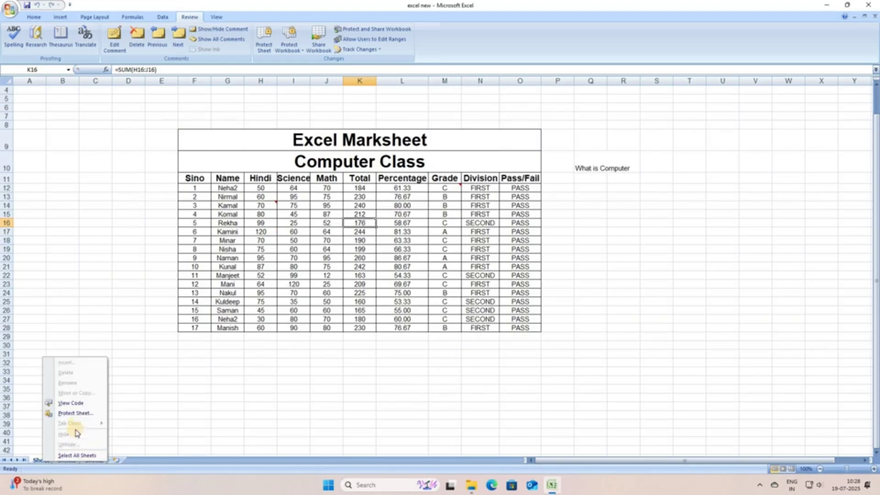
pyautogui.click(297, 46)
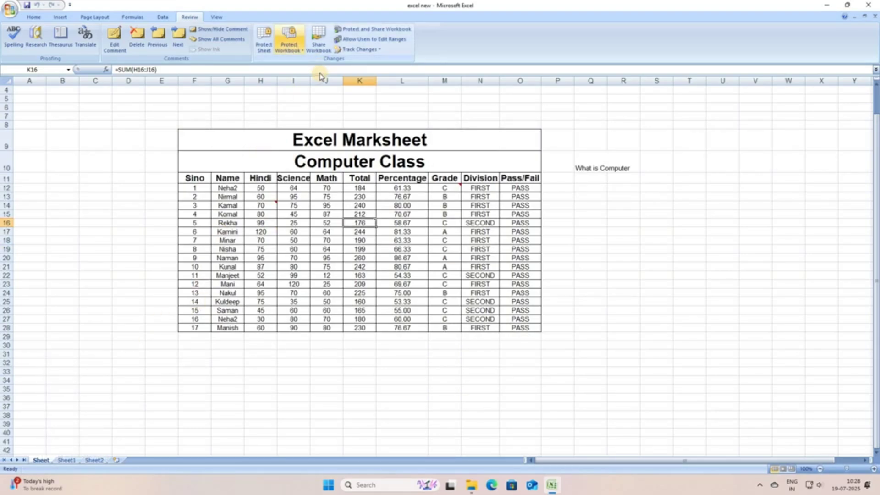
pyautogui.click(296, 46)
pyautogui.press('Down')
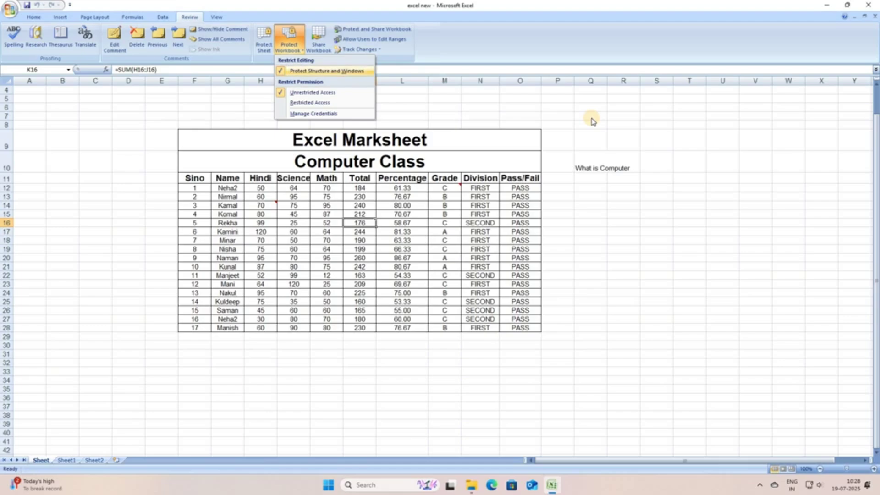
pyautogui.press('Return')
pyautogui.write('••')
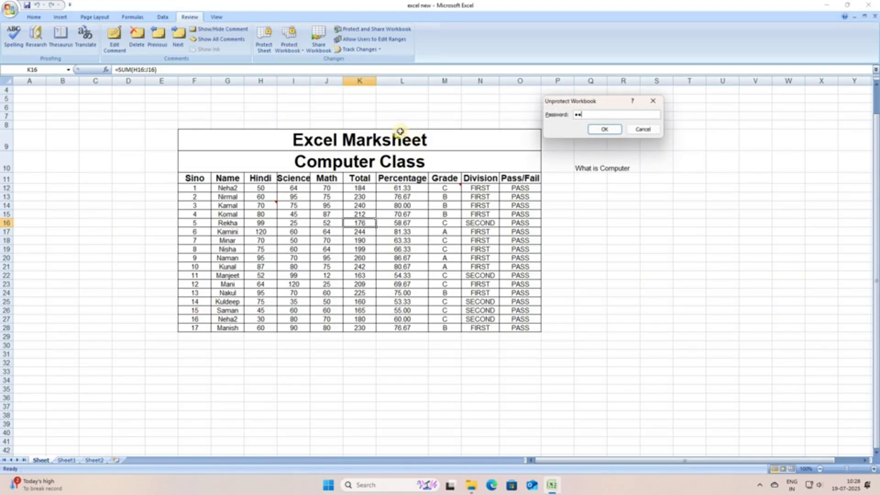
pyautogui.write('••')
pyautogui.press('Return')
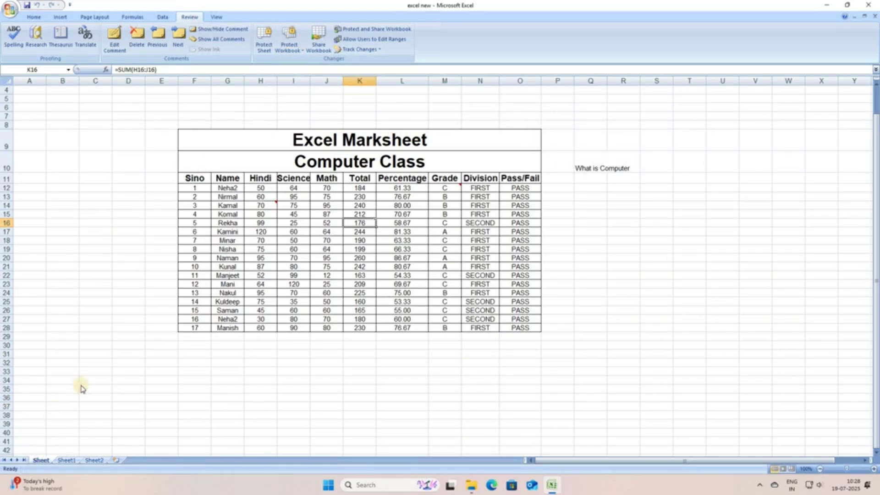
pyautogui.rightClick(43, 460)
pyautogui.click(275, 51)
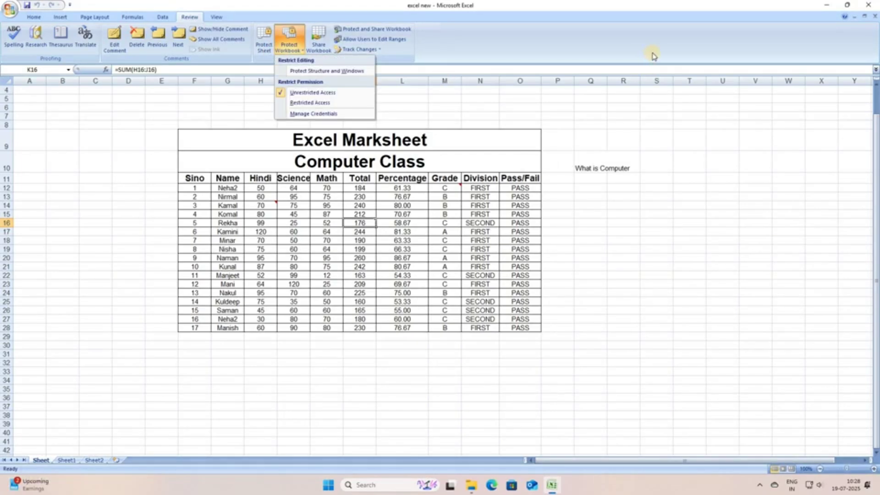
pyautogui.click(639, 49)
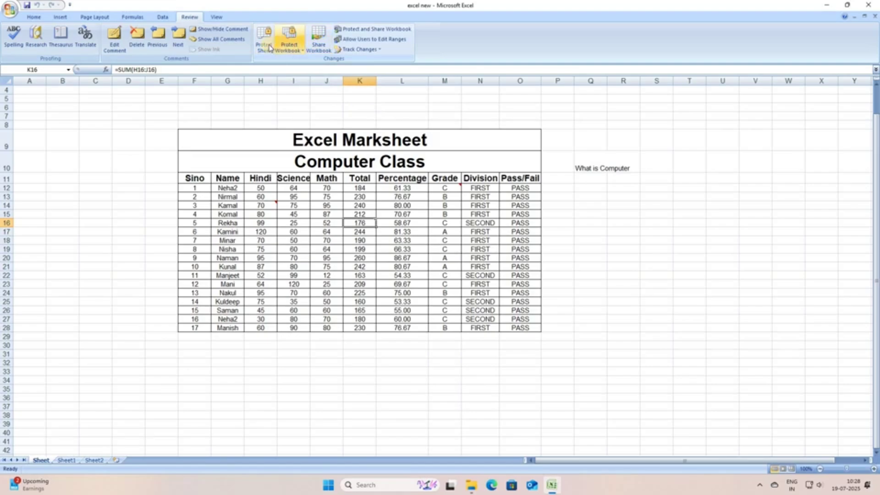
# Open the Protect Sheet settings and cancel without protecting the marksheet.
pyautogui.click(269, 48)
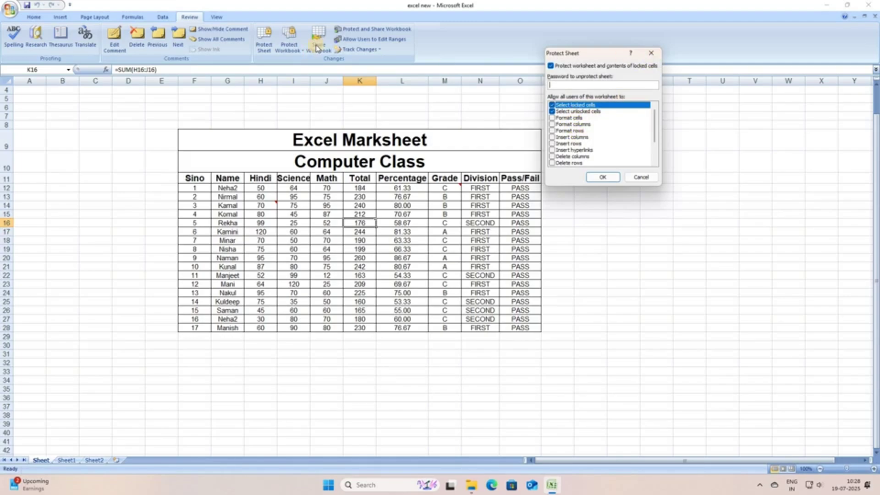
pyautogui.click(650, 52)
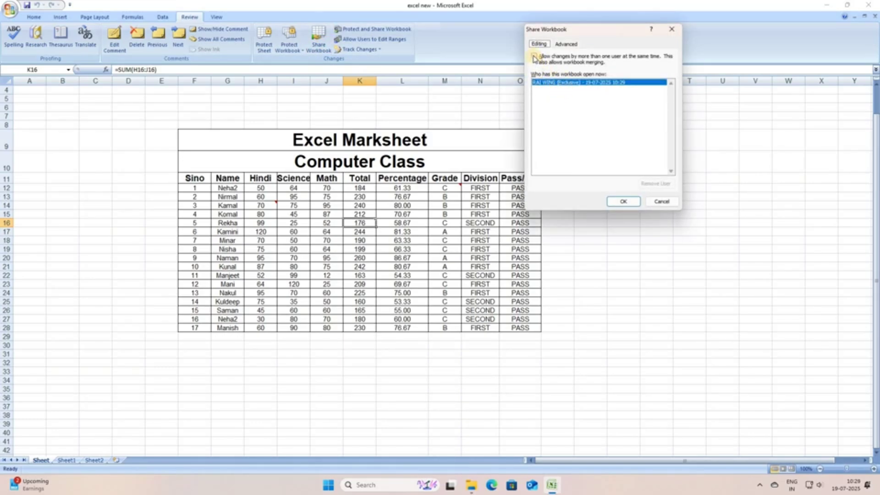
# Allow changes by more than one user, save the workbook as shared, and hide the ribbon.
pyautogui.click(616, 197)
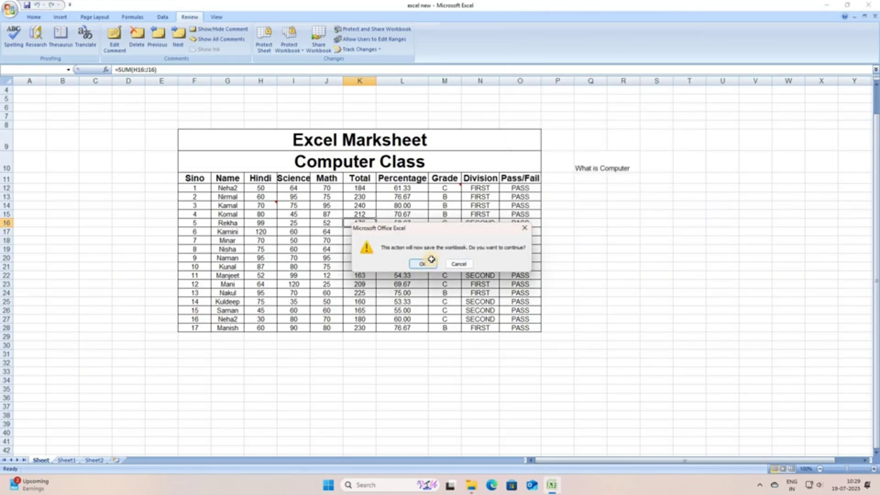
pyautogui.click(422, 264)
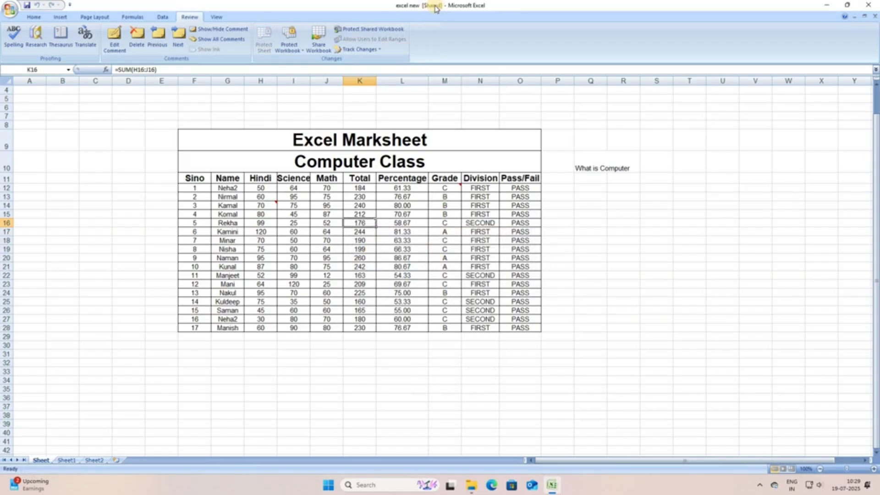
pyautogui.hotkey('ctrl', 'F1')
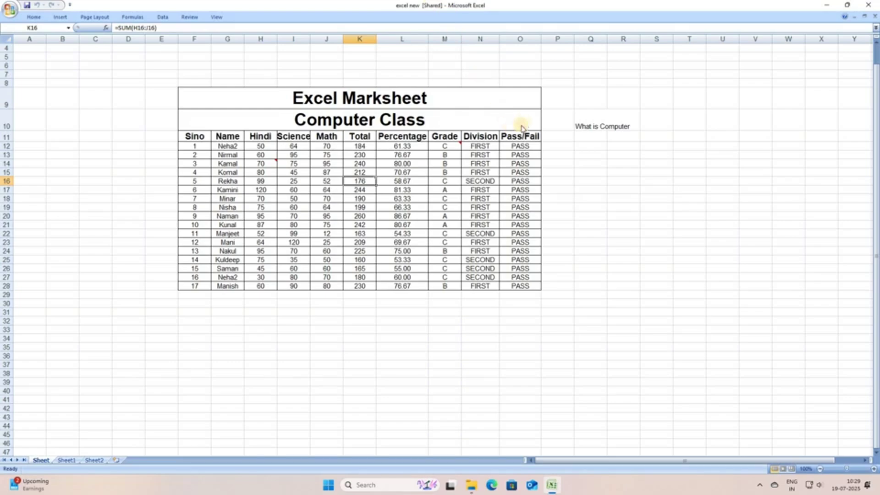
# Restore the ribbon, test-edit L15 with 'v' and cancel, then open Protect Shared Workbook.
pyautogui.press('F1')
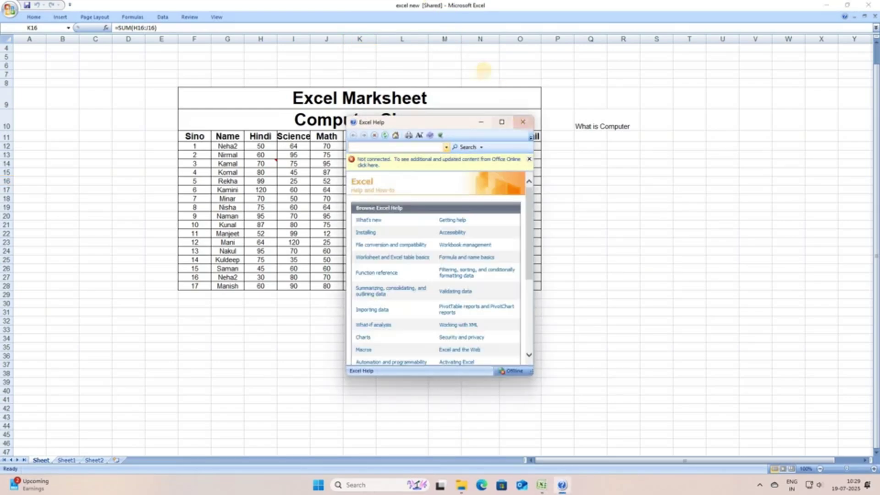
pyautogui.click(369, 5)
pyautogui.hotkey('ctrl', 'F1')
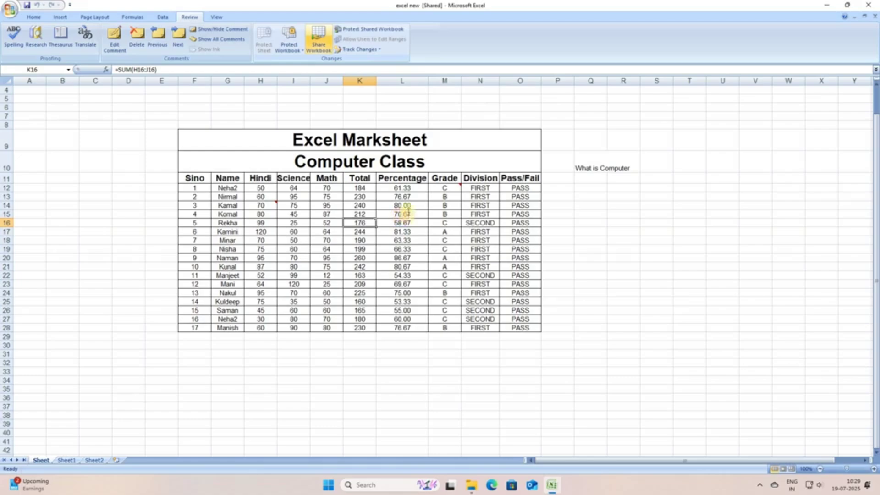
pyautogui.click(405, 214)
pyautogui.write('v')
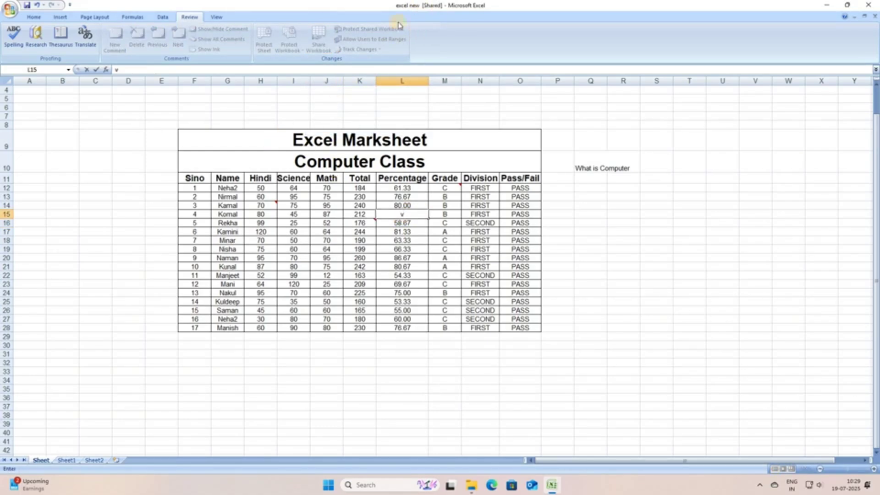
pyautogui.press('Escape')
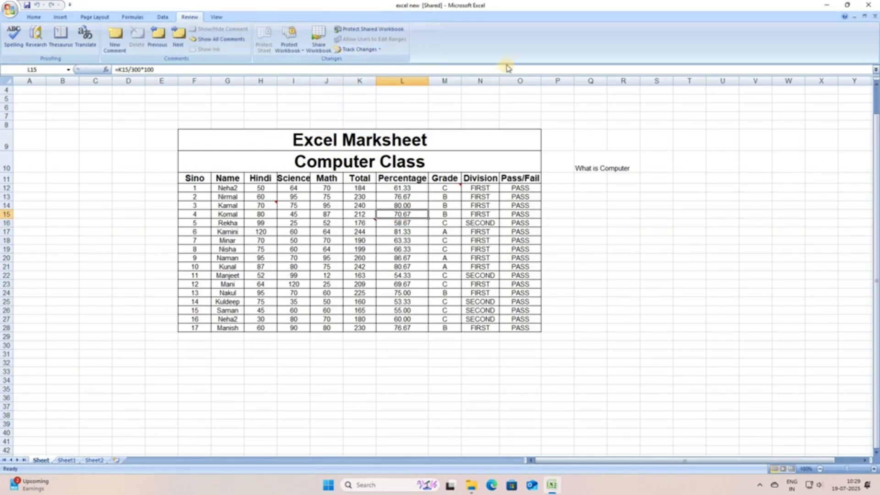
pyautogui.click(564, 46)
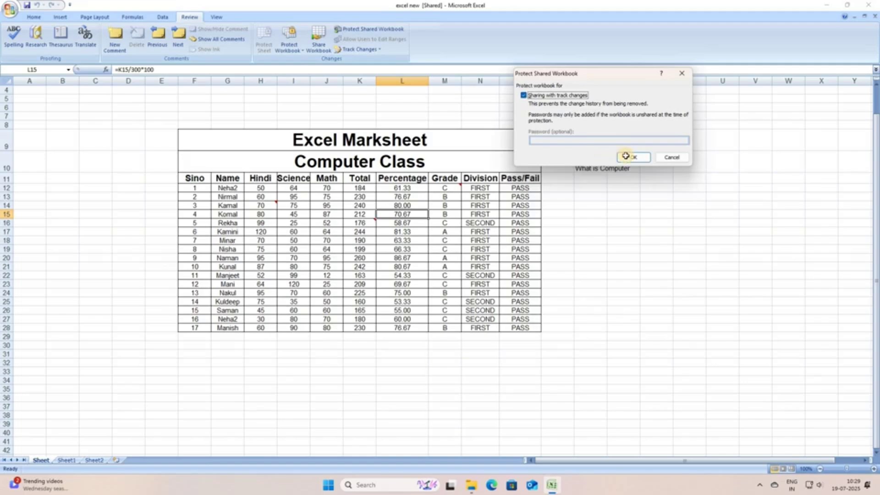
# Confirm shared-workbook protection, test-edit J16 with 'vff', insert Sheet3, and return to Sheet.
pyautogui.click(625, 156)
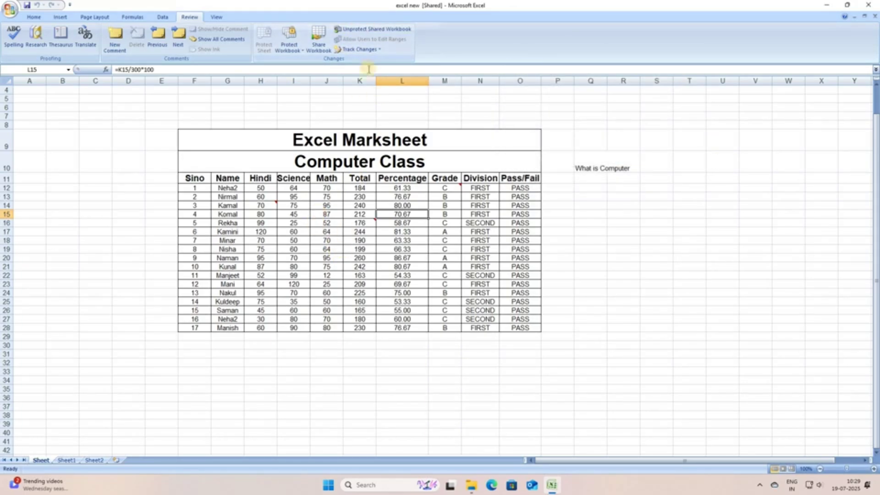
pyautogui.click(339, 223)
pyautogui.write('vff')
pyautogui.press('Escape')
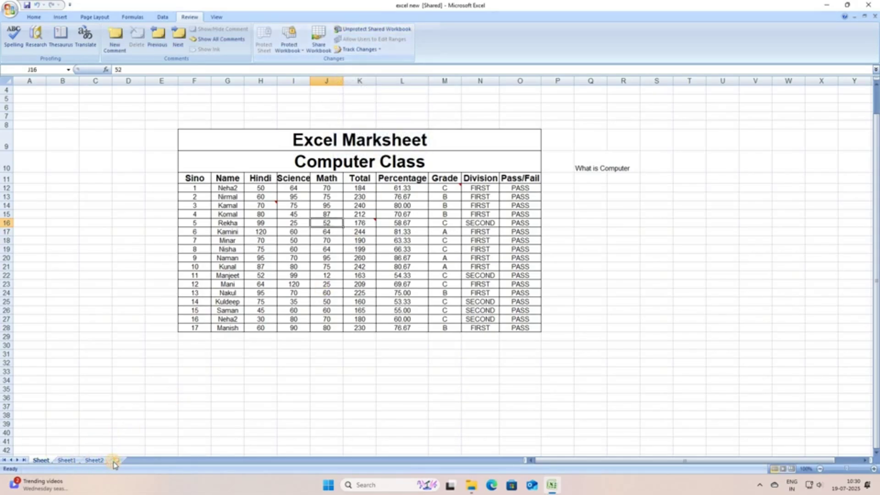
pyautogui.hotkey('shift', 'F11')
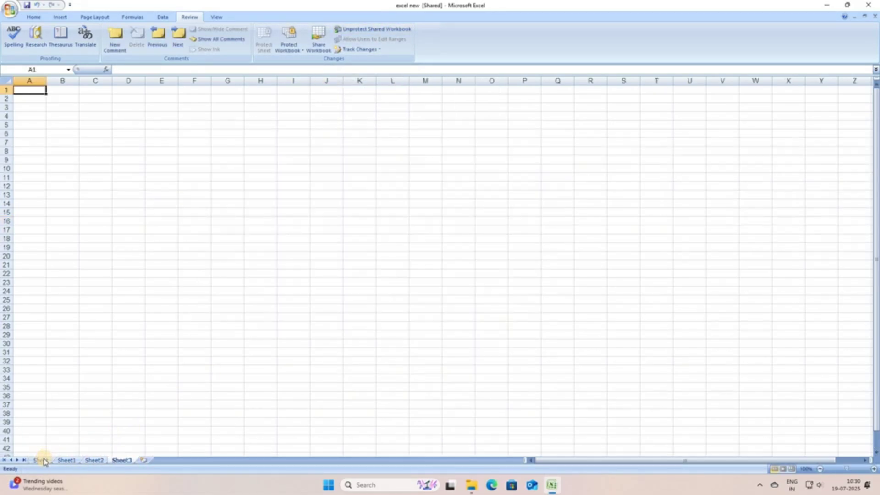
pyautogui.click(42, 460)
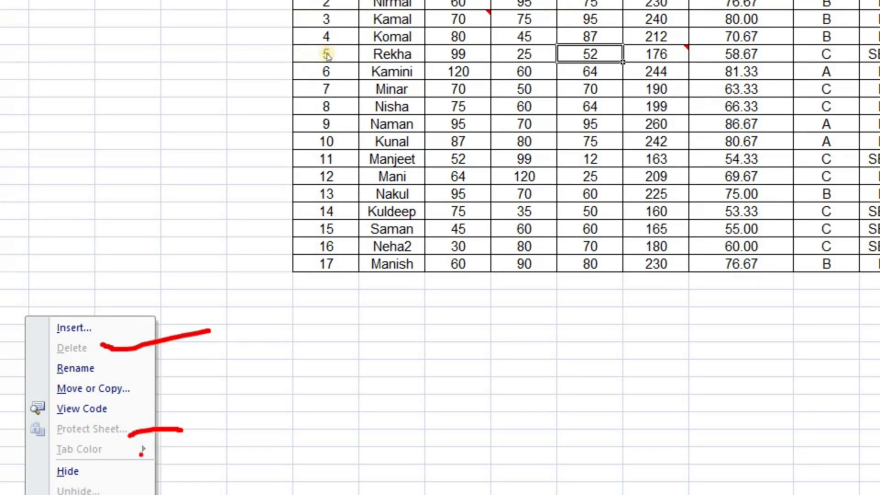
pyautogui.click(399, 234)
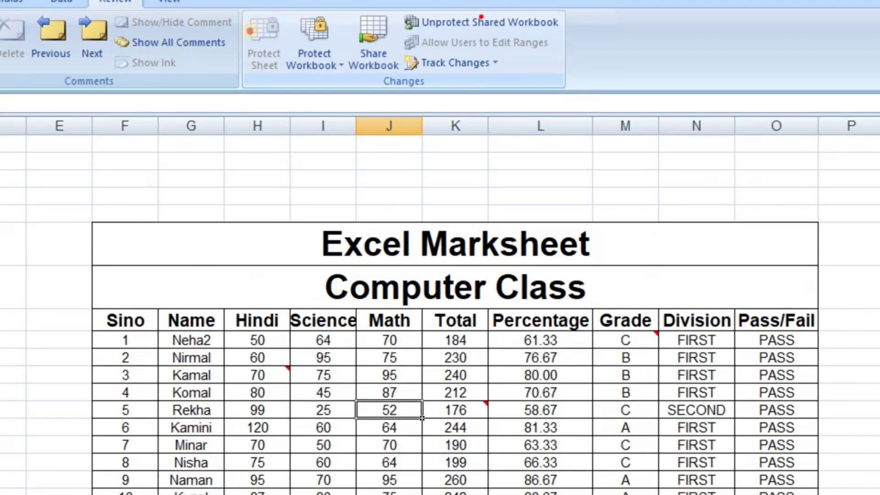
pyautogui.moveTo(478, 14); pyautogui.dragTo(521, 1)
pyautogui.moveTo(257, 6)
pyautogui.mouseDown()
pyautogui.moveTo(270, 84)
pyautogui.moveTo(262, 4)
pyautogui.mouseUp()
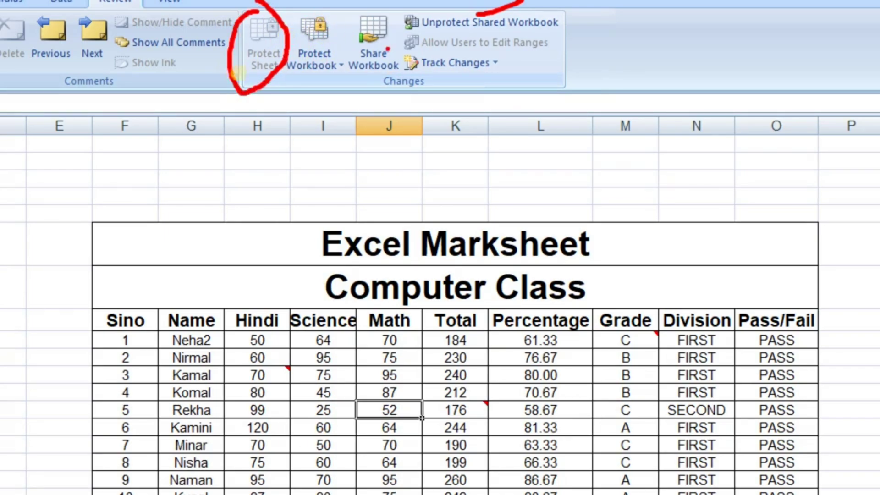
pyautogui.moveTo(373, 3)
pyautogui.mouseDown()
pyautogui.moveTo(354, 68)
pyautogui.moveTo(385, 19)
pyautogui.mouseUp()
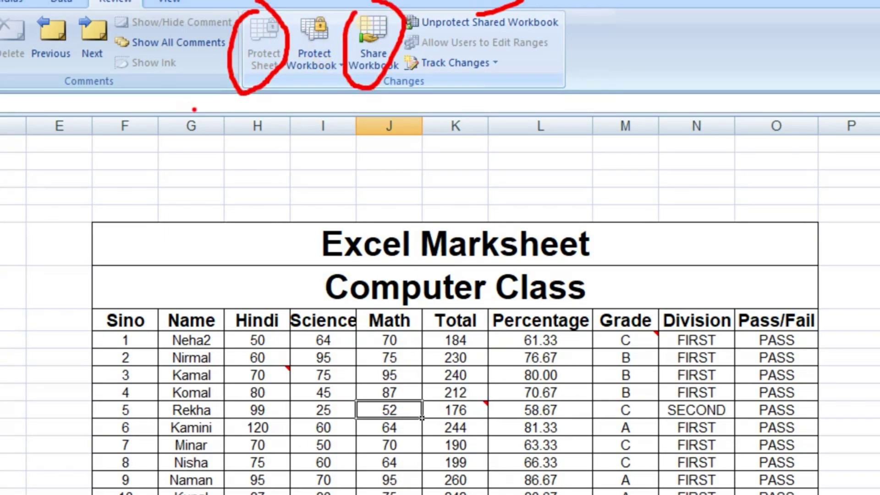
pyautogui.moveTo(256, 88)
pyautogui.mouseDown()
pyautogui.moveTo(271, 106)
pyautogui.moveTo(394, 93)
pyautogui.mouseUp()
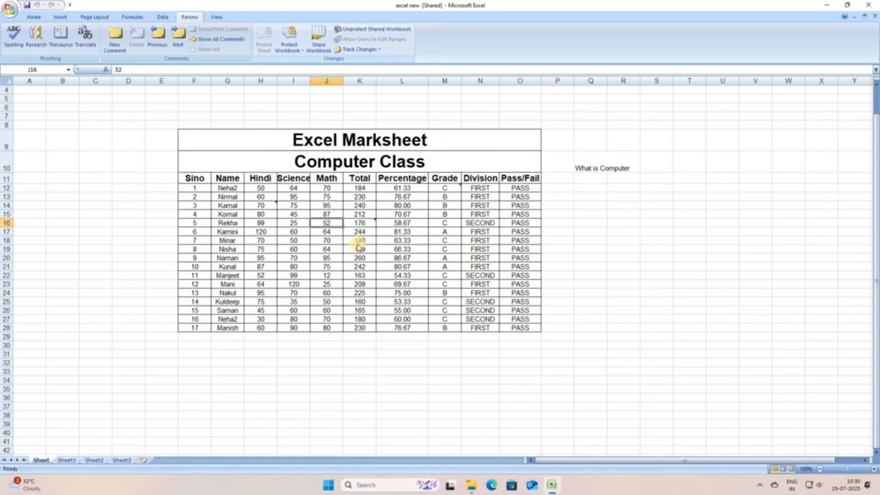
# Enter 80 in Hindi mark H16, 74 in Math mark J17, and grade D in M19.
pyautogui.press('Left')
pyautogui.press('Left')
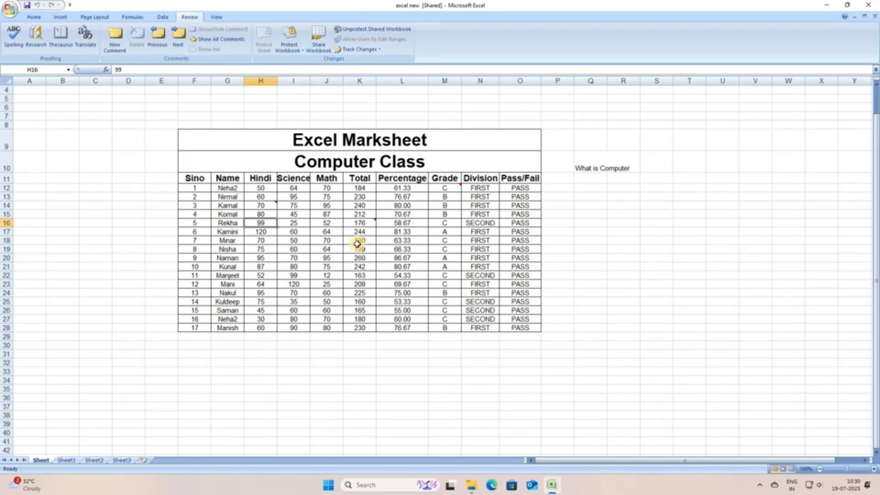
pyautogui.write('80')
pyautogui.press('Return')
pyautogui.press('Right')
pyautogui.press('Right')
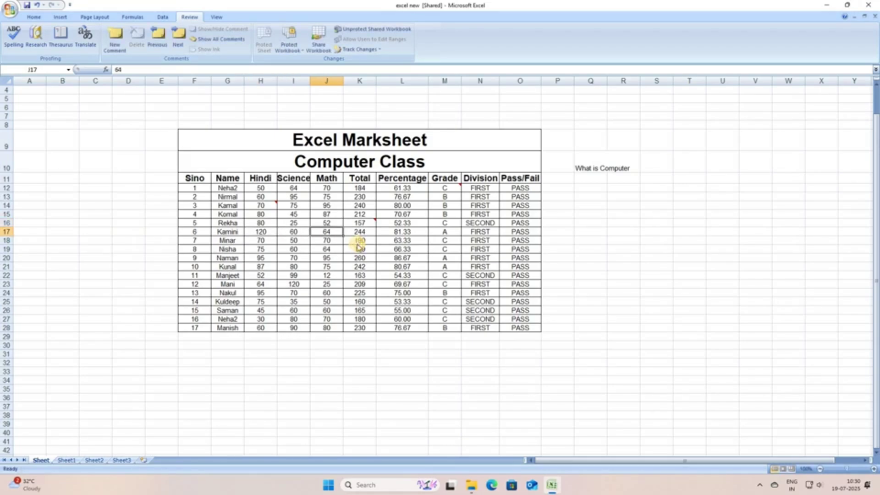
pyautogui.write('74')
pyautogui.press('Right')
pyautogui.press('Right')
pyautogui.press('Right')
pyautogui.press('Down')
pyautogui.press('Down')
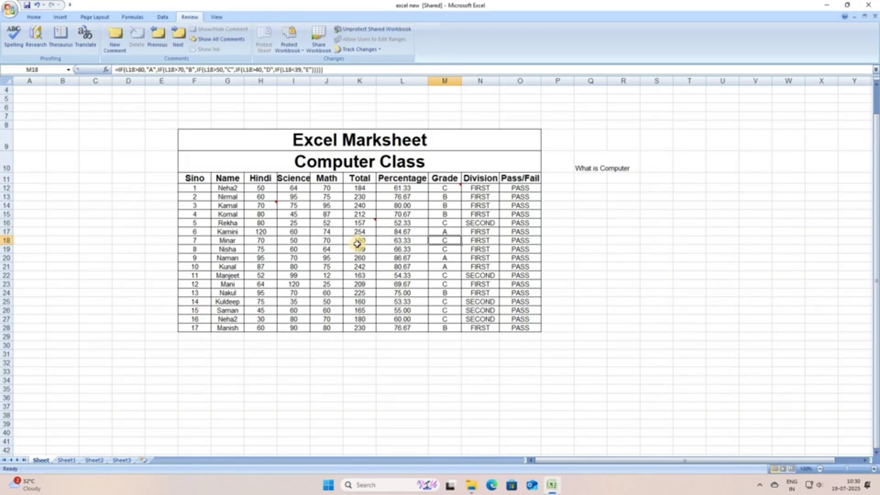
pyautogui.write('D')
pyautogui.press('Return')
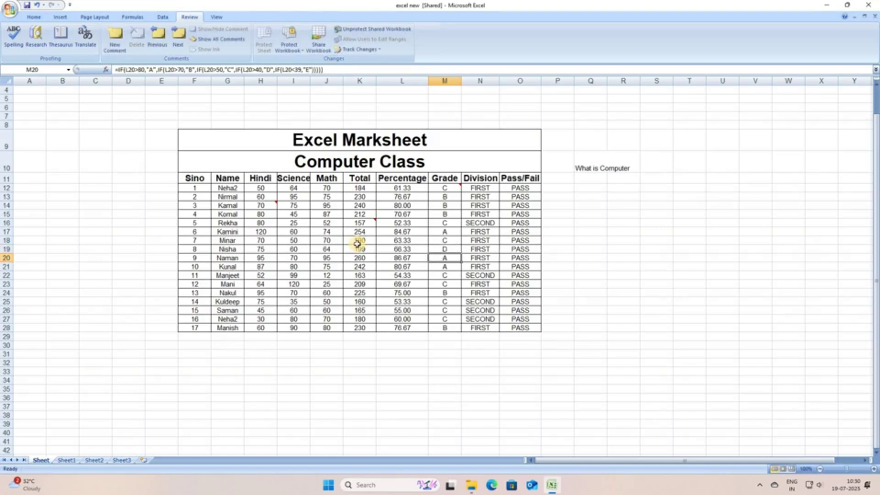
# Enter Math marks 35, 70, 60 and 70 in J23 through J26.
pyautogui.press('Down')
pyautogui.press('Left')
pyautogui.press('Down')
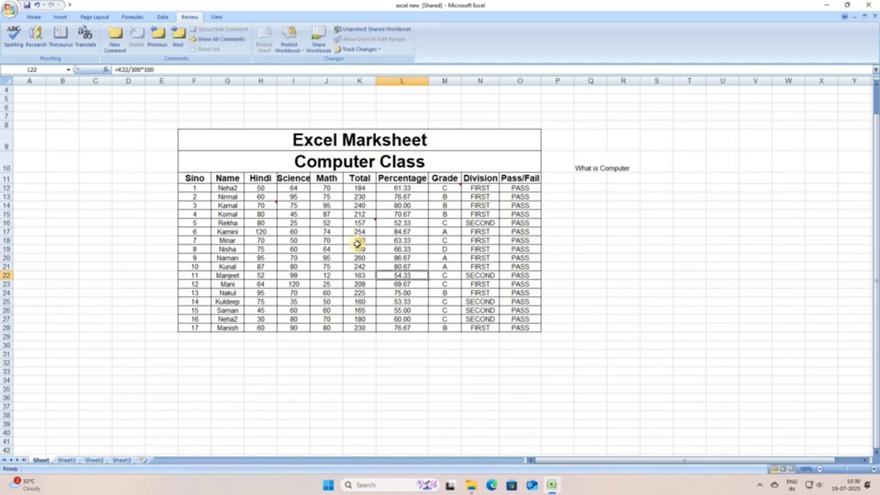
pyautogui.press('Left')
pyautogui.press('Left')
pyautogui.press('Right')
pyautogui.press('Down')
pyautogui.press('Left')
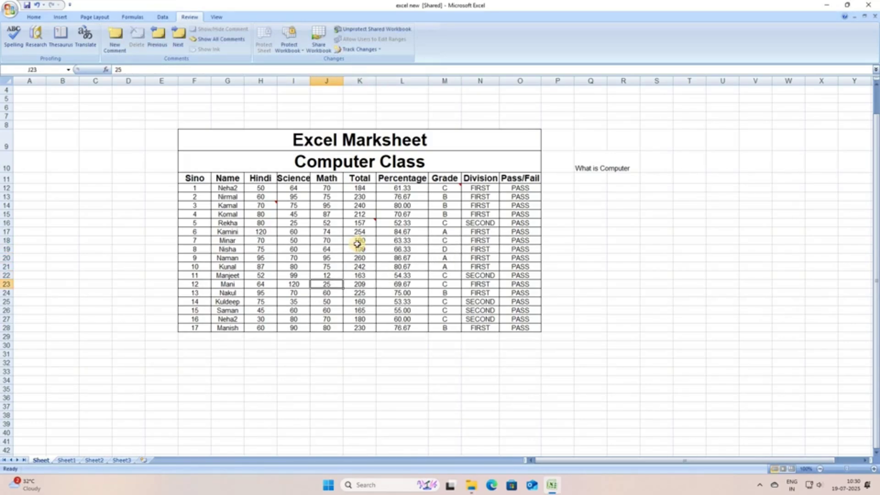
pyautogui.write('35')
pyautogui.press('Return')
pyautogui.write('70')
pyautogui.press('Return')
pyautogui.write('60')
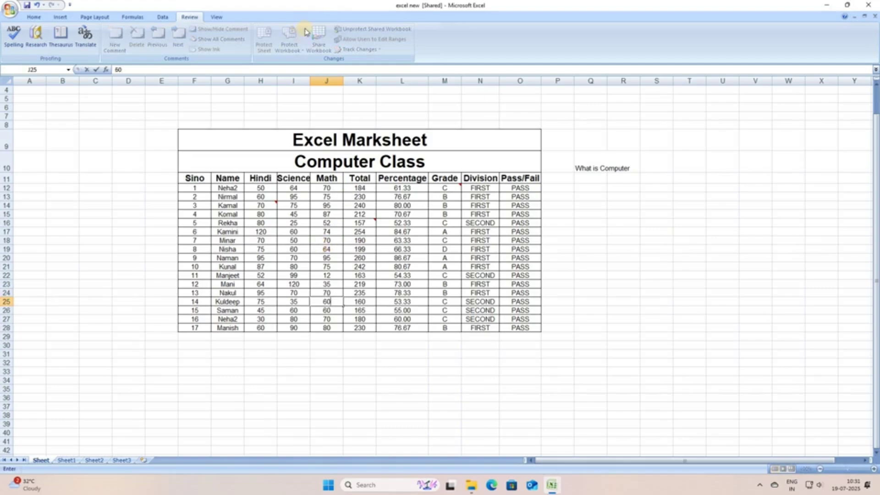
pyautogui.press('Return')
pyautogui.write('70')
pyautogui.press('Return')
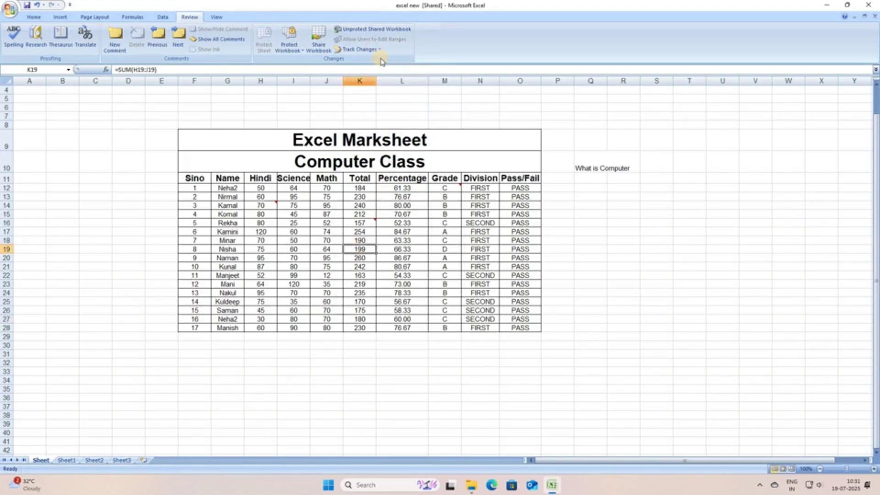
# Highlight all tracked changes on the sheet, then start Accept/Reject Changes to reach the save prompt.
pyautogui.click(379, 51)
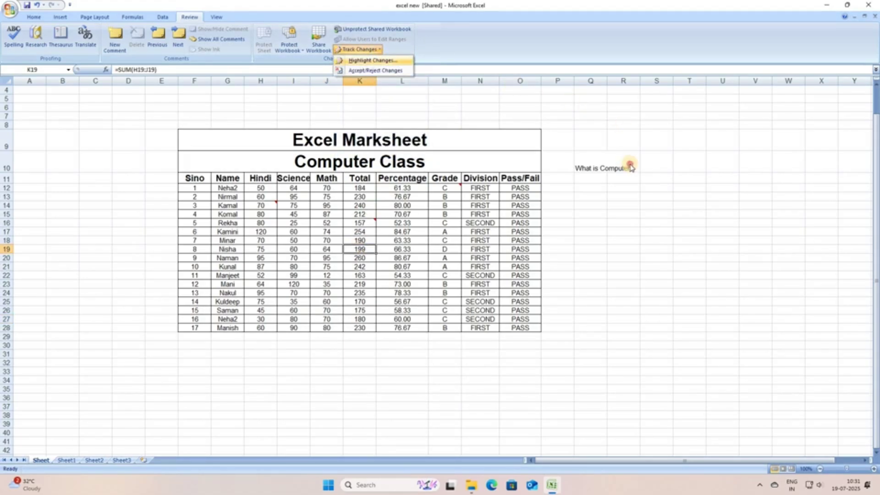
pyautogui.click(372, 60)
pyautogui.click(629, 164)
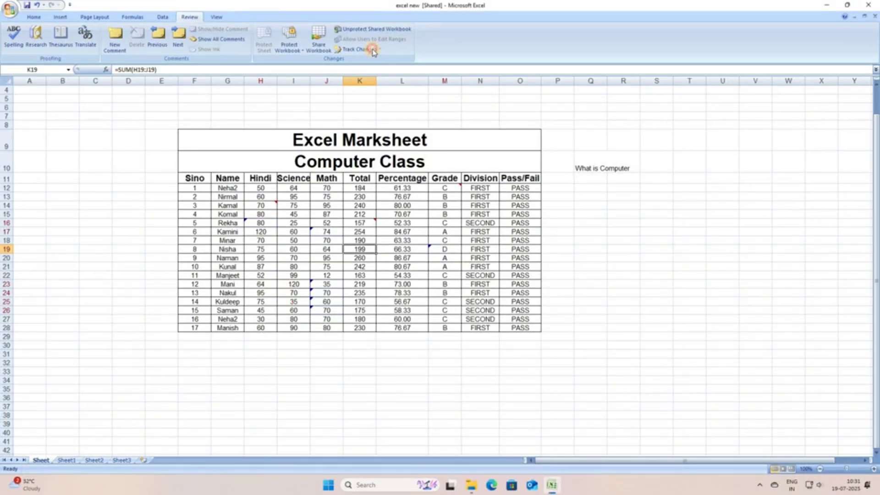
pyautogui.click(380, 49)
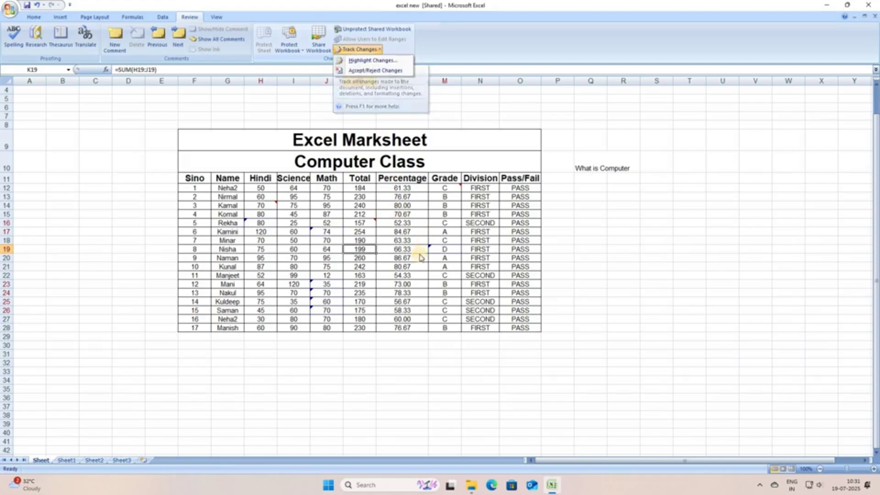
pyautogui.press('Return')
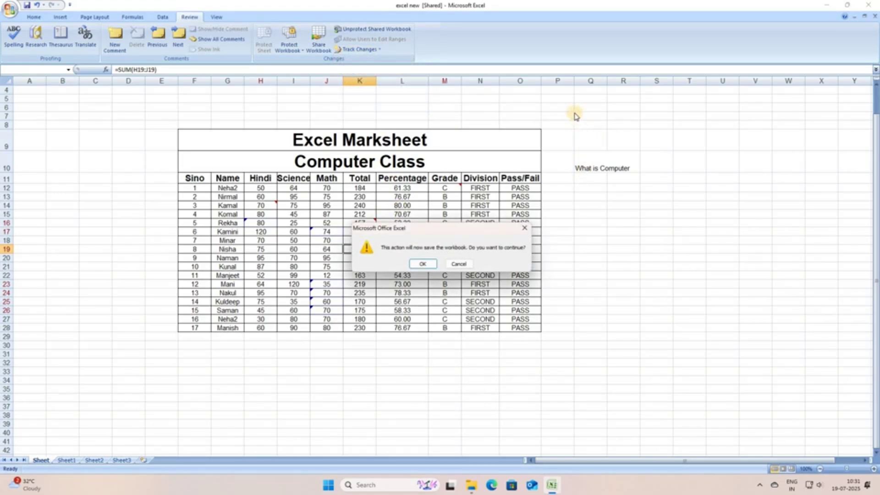
# Save, then accept H16 (80), M19 (D), J24 (70) and reject the J17, J23, J25 edits.
pyautogui.press('Return')
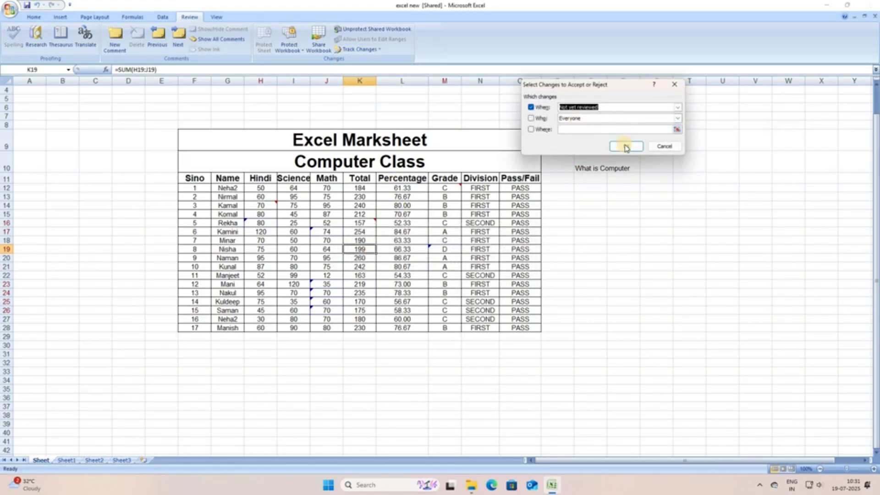
pyautogui.press('Return')
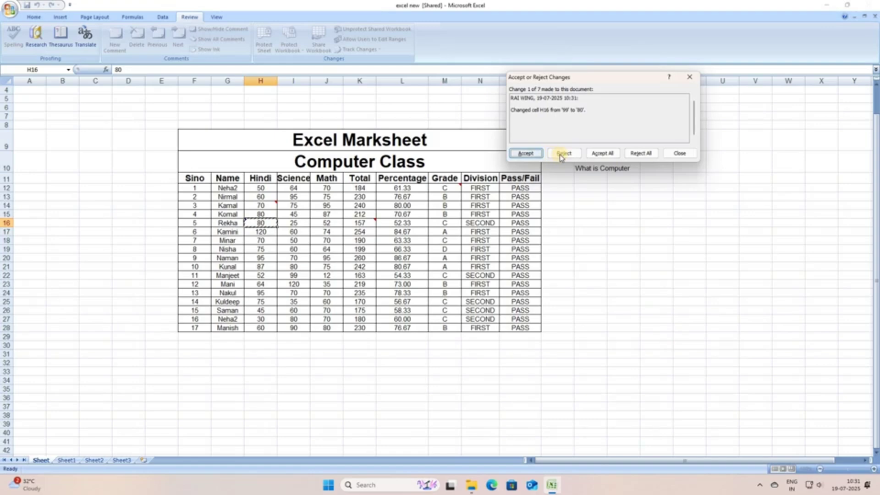
pyautogui.press('Return')
pyautogui.press('Tab')
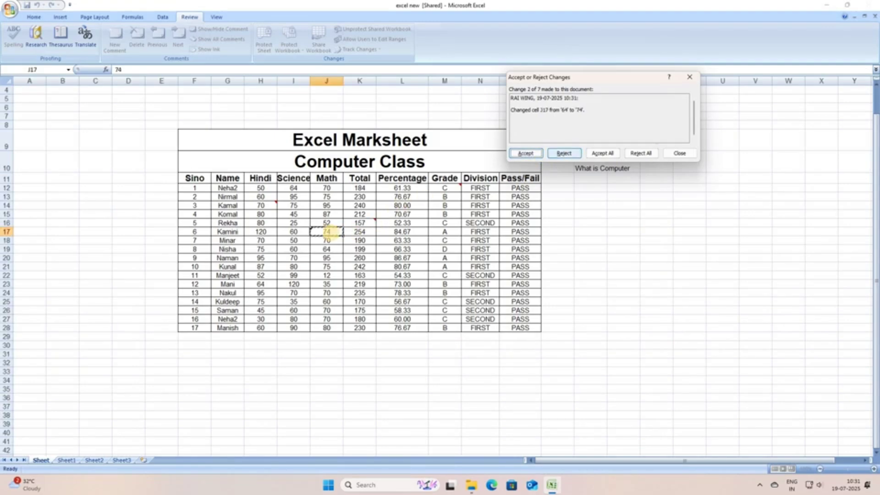
pyautogui.press('Return')
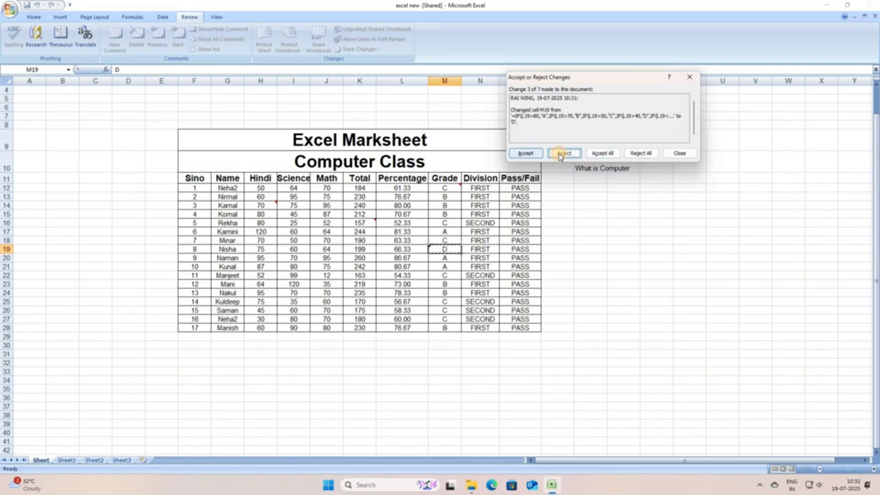
pyautogui.click(539, 155)
pyautogui.click(555, 156)
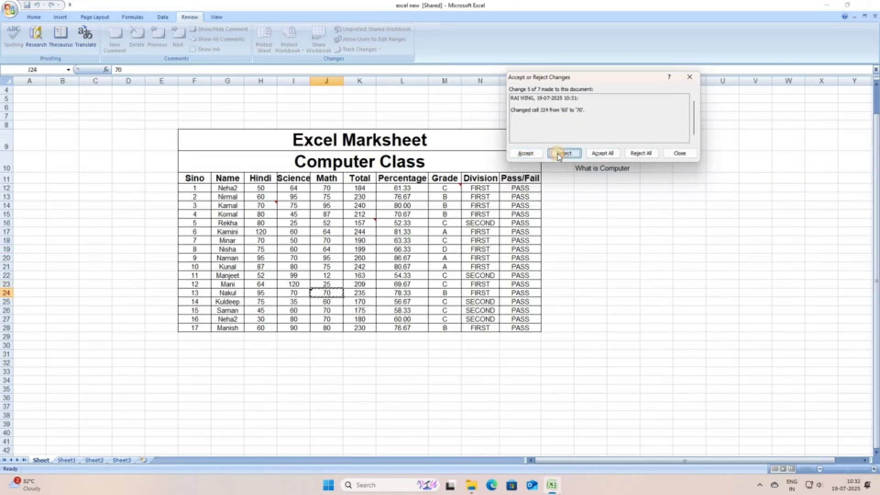
pyautogui.click(533, 155)
pyautogui.click(564, 153)
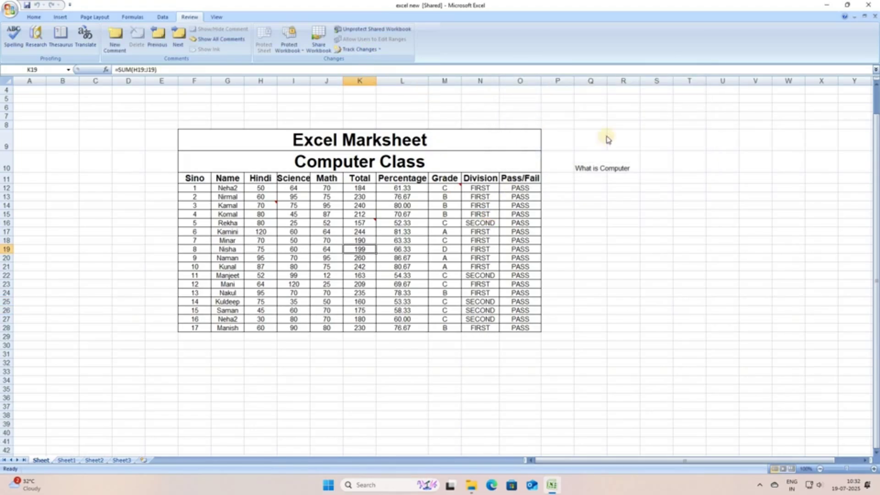
# Review the remaining changes, dismiss the completion message, and view the comment on total K16.
pyautogui.press('Return')
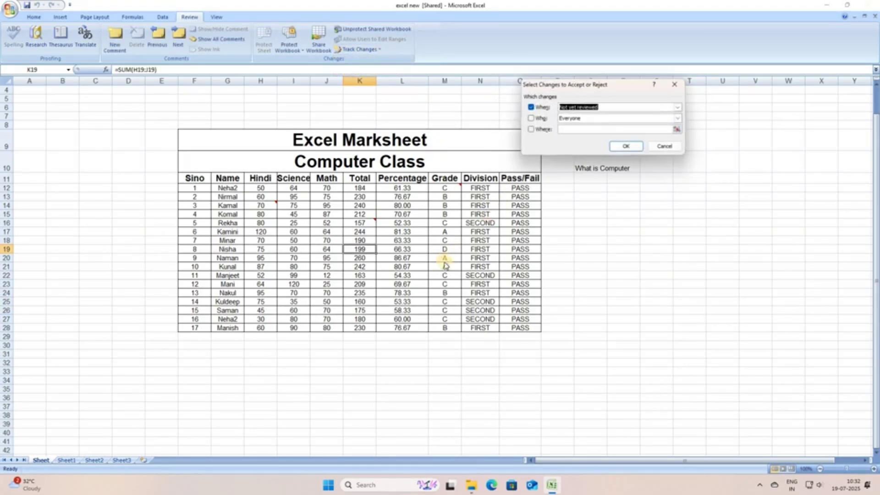
pyautogui.press('Return')
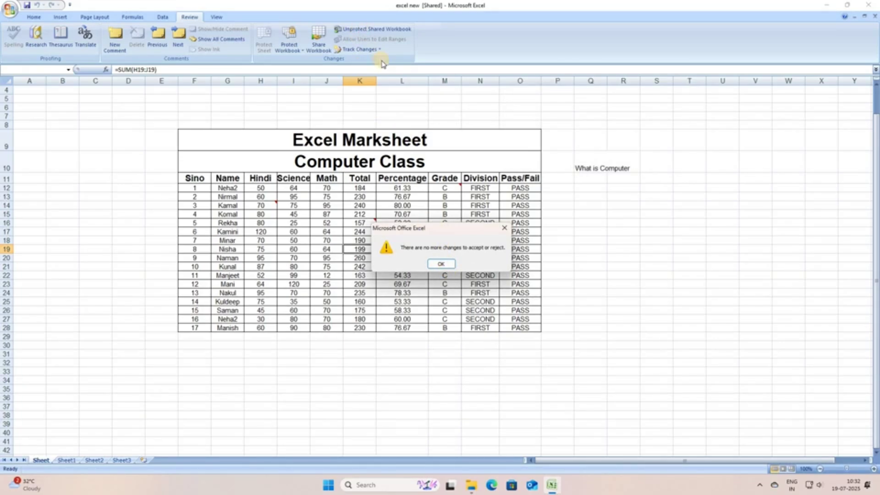
pyautogui.press('Return')
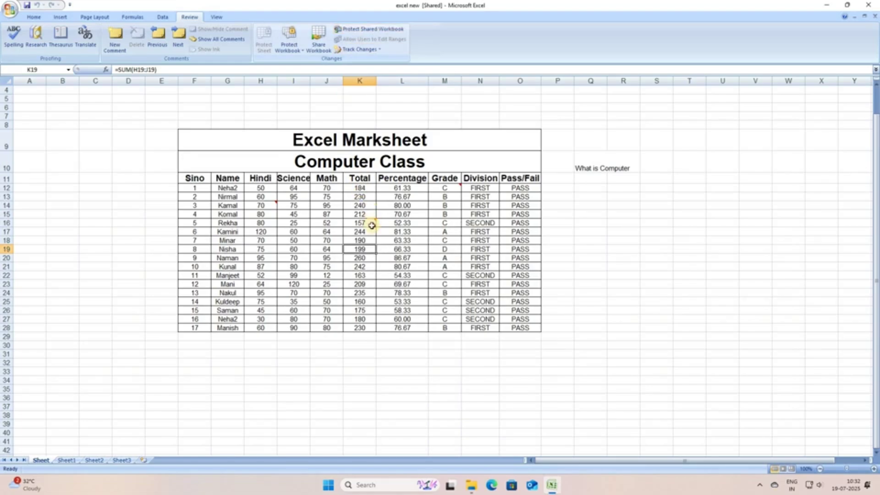
pyautogui.click(375, 221)
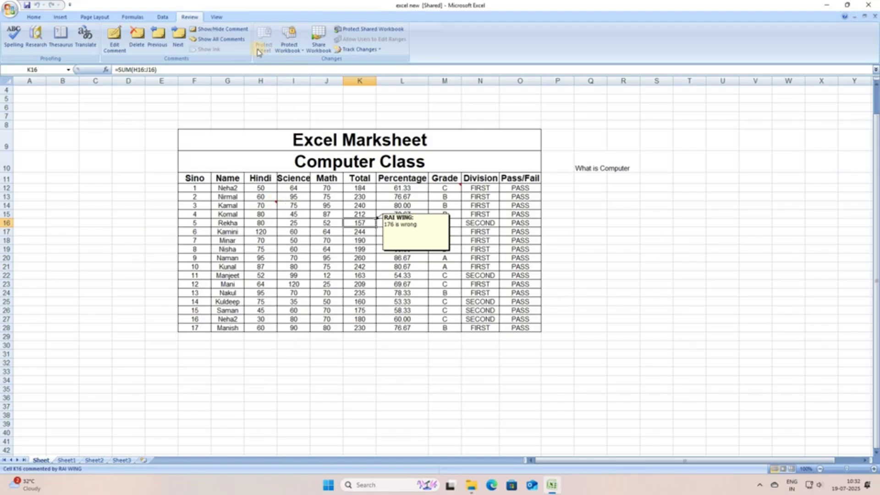
pyautogui.click(272, 205)
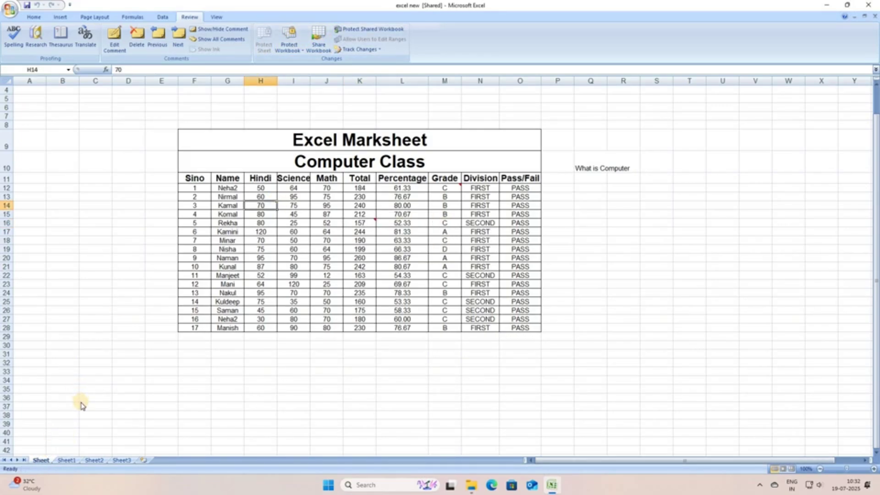
# Cancel shared-workbook protection, then untick multi-user editing and confirm removing the workbook from shared use.
pyautogui.rightClick(44, 459)
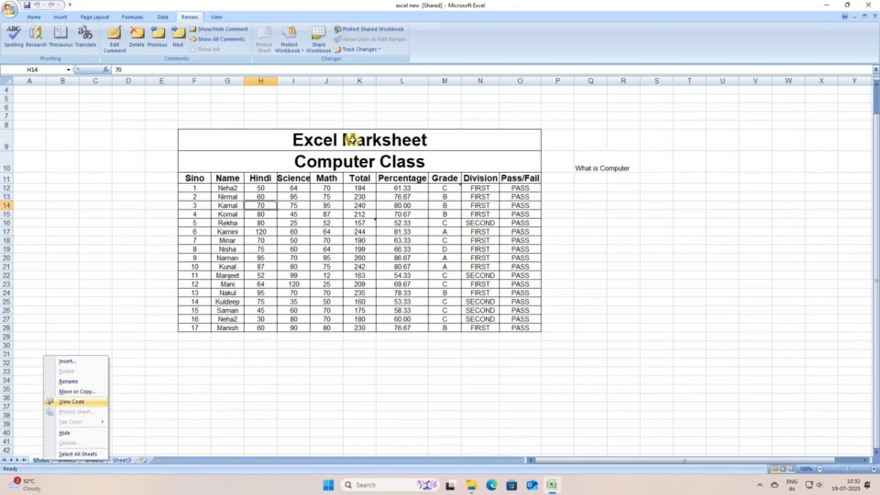
pyautogui.click(323, 246)
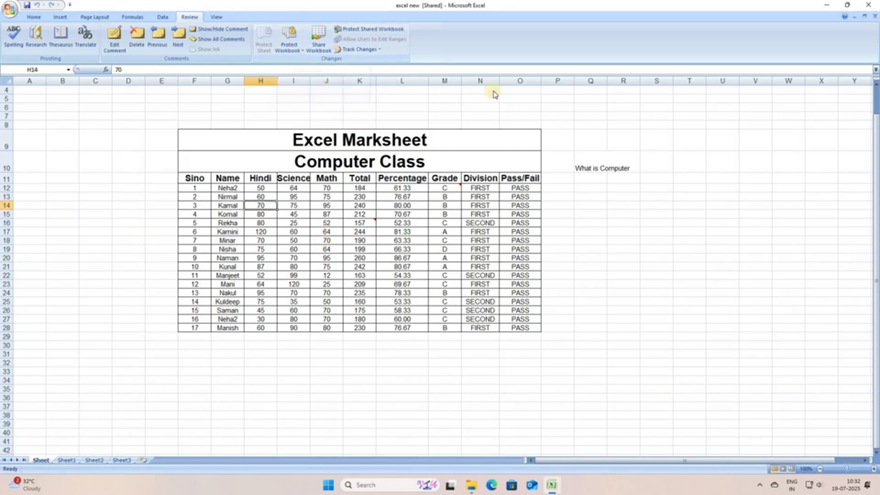
pyautogui.click(369, 29)
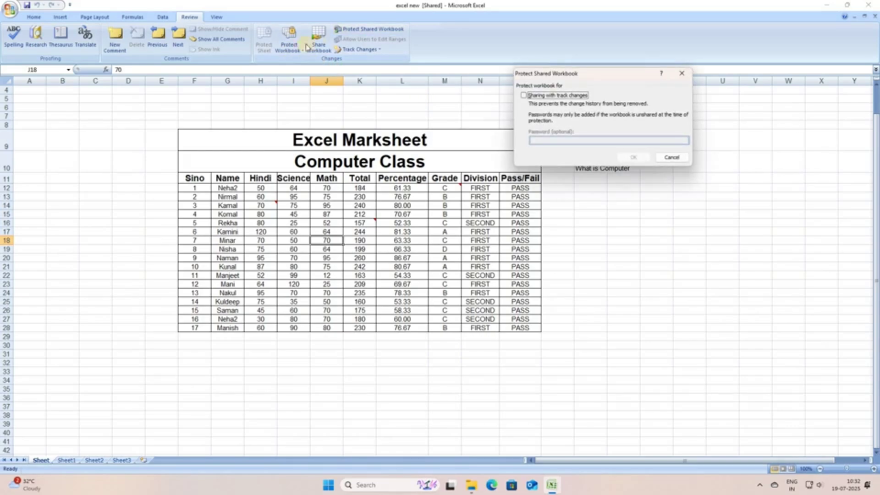
pyautogui.click(672, 157)
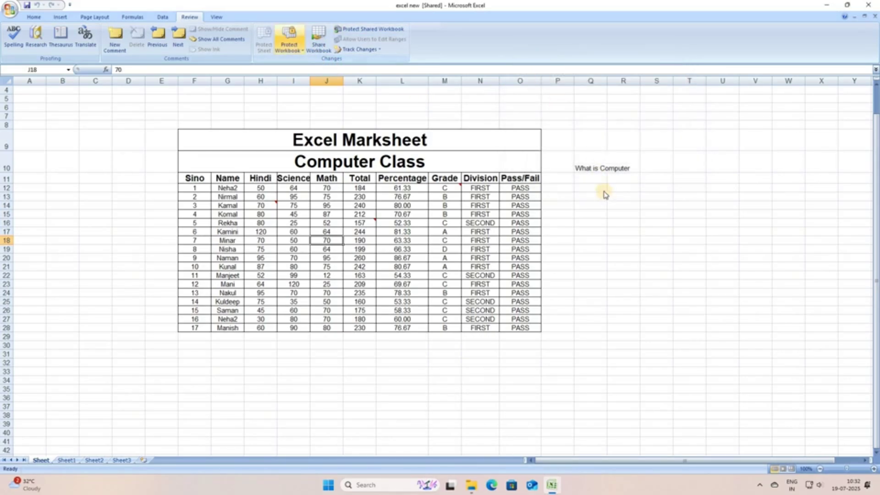
pyautogui.click(318, 39)
pyautogui.click(534, 56)
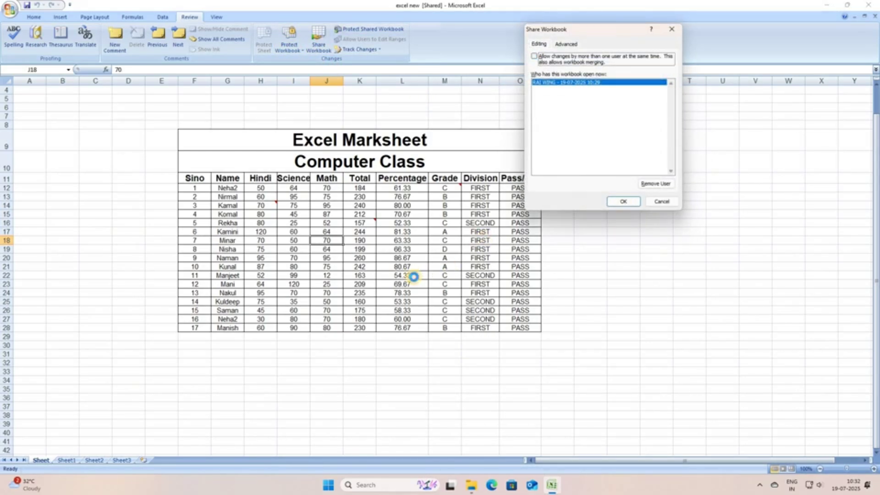
pyautogui.click(623, 203)
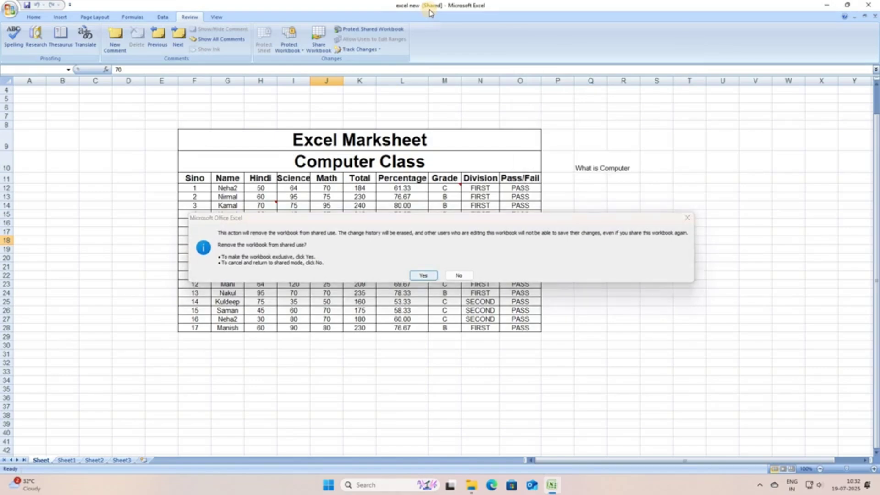
pyautogui.press('Return')
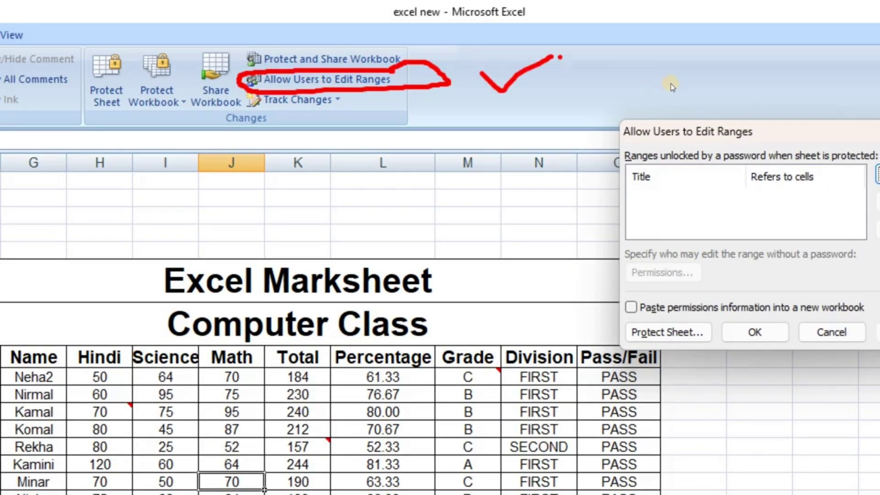
# Add Range1 covering the Math marks J12:J28 as an editable range.
pyautogui.click(670, 84)
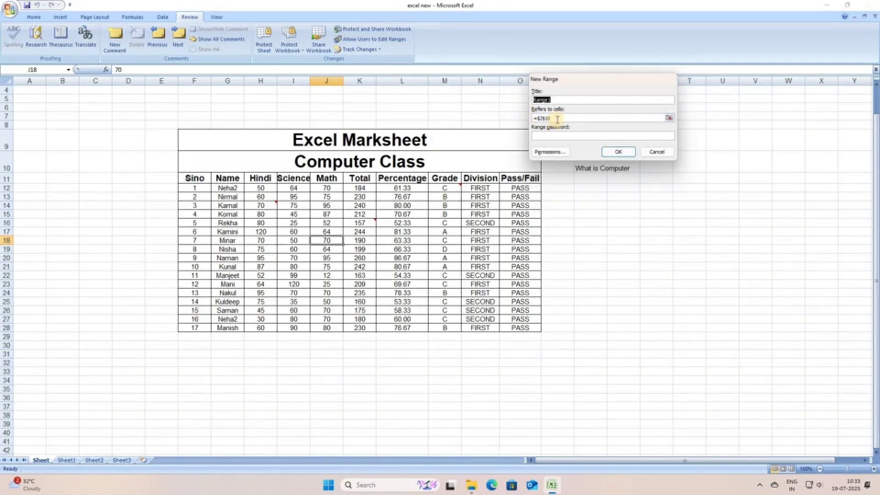
pyautogui.click(531, 118)
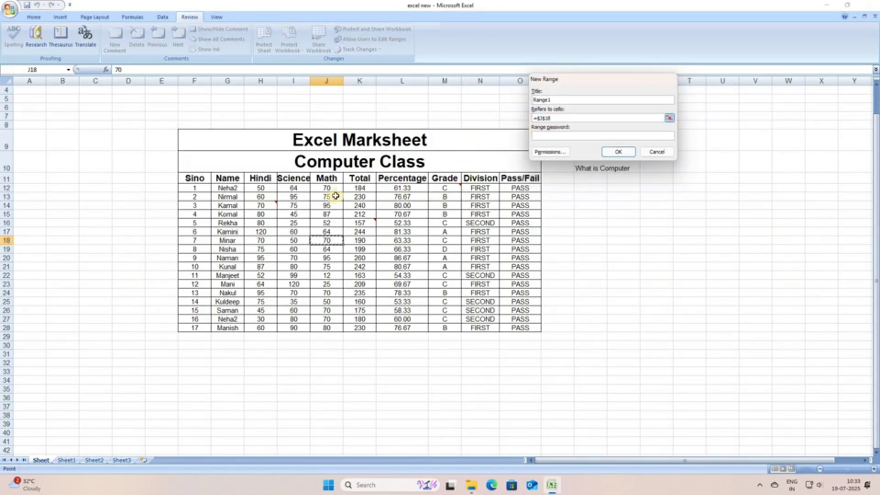
pyautogui.press('BackSpace')
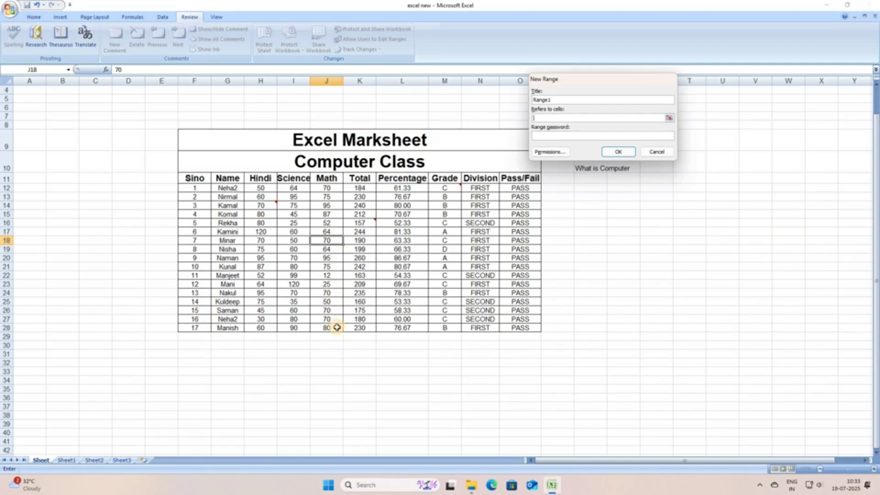
pyautogui.moveTo(326, 188); pyautogui.dragTo(327, 328)
pyautogui.press('Return')
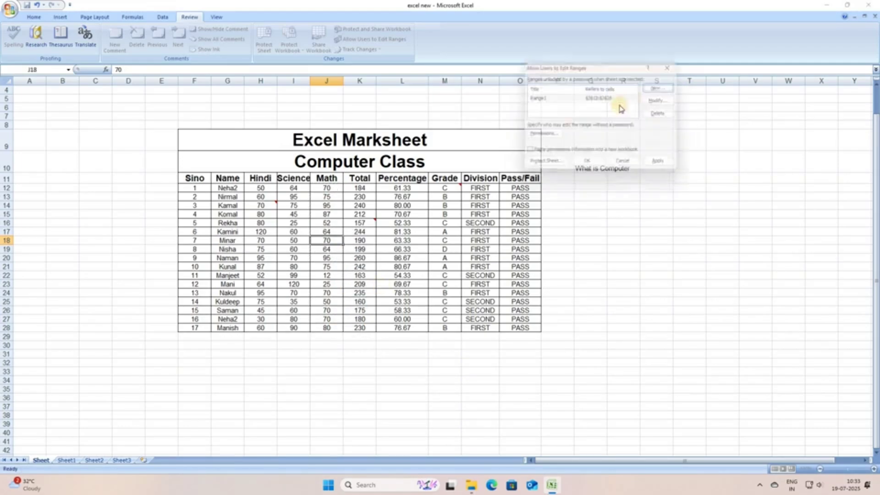
# Add Range2 covering the Hindi marks H12:H28 as a second editable range.
pyautogui.press('Return')
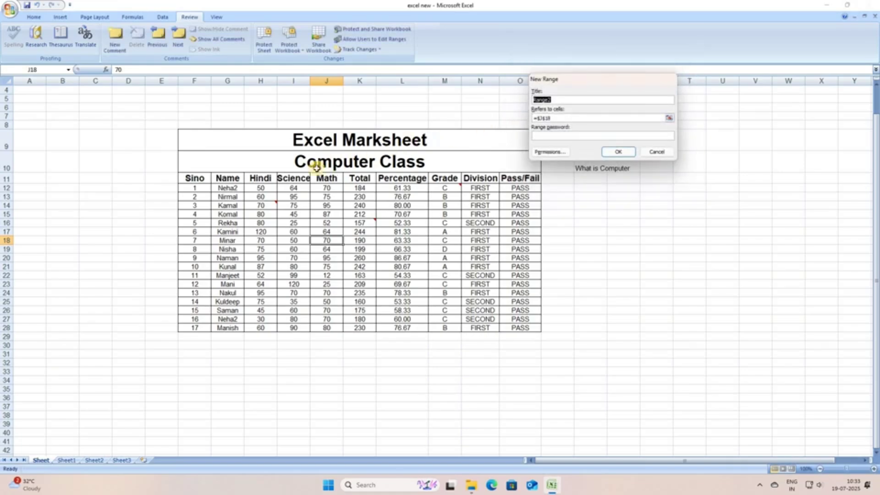
pyautogui.press('Tab')
pyautogui.press('BackSpace')
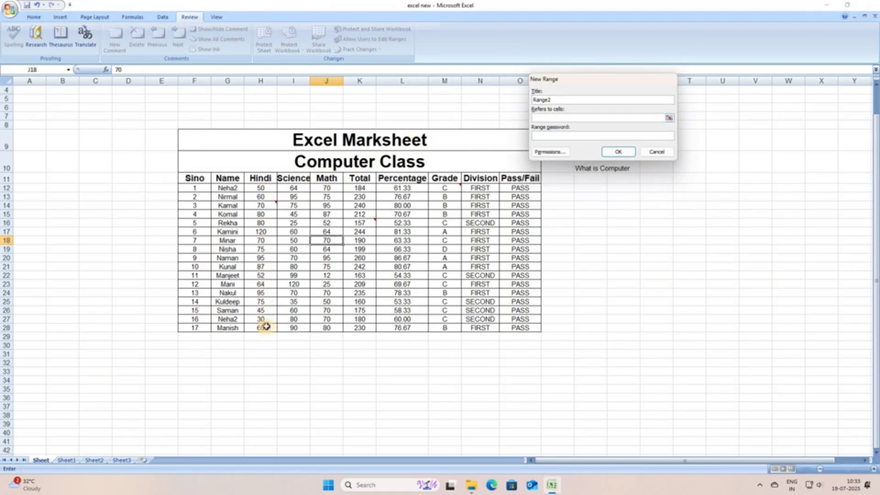
pyautogui.moveTo(260, 188); pyautogui.dragTo(260, 328)
pyautogui.click(613, 154)
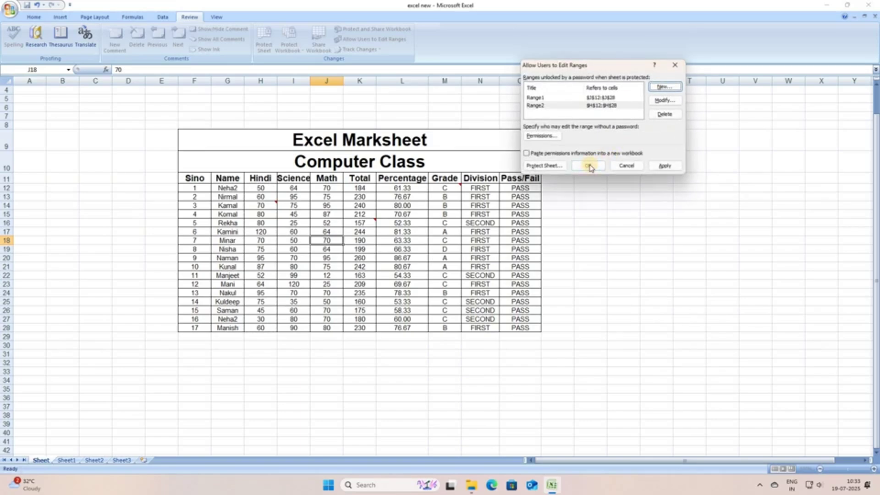
# Protect the marksheet with a password, confirming it, leaving only the Hindi and Math ranges editable.
pyautogui.click(565, 165)
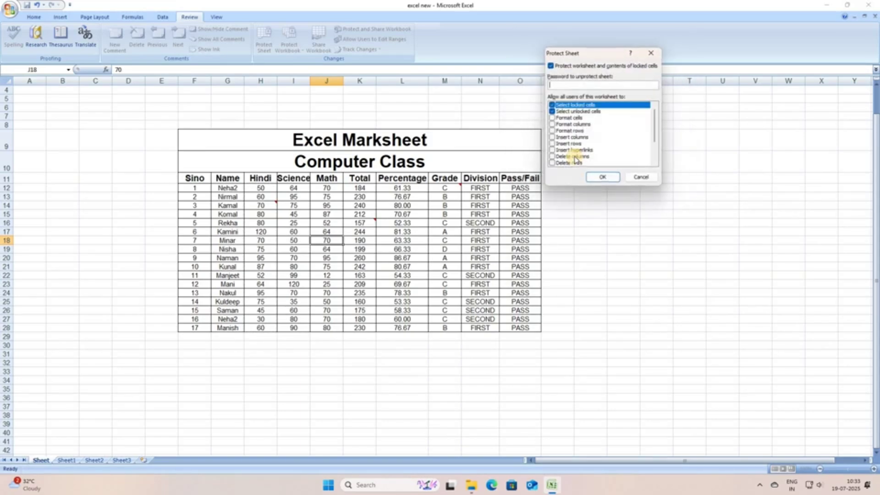
pyautogui.click(606, 177)
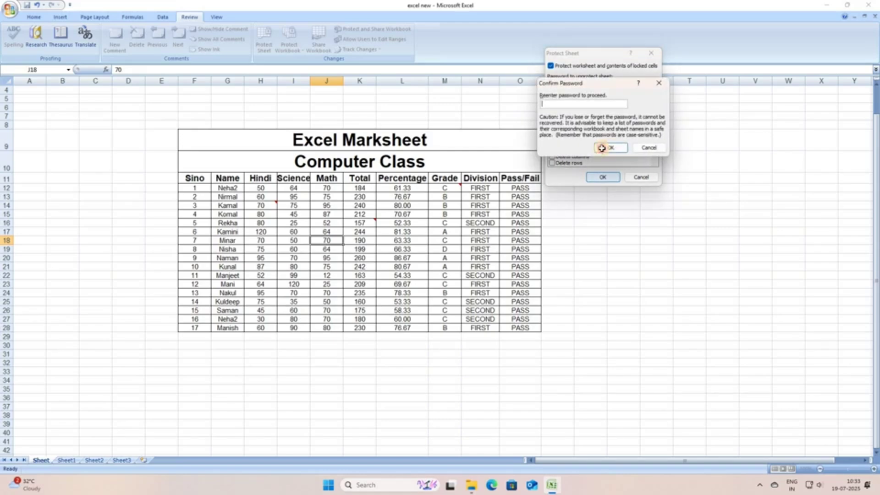
pyautogui.write('•••••')
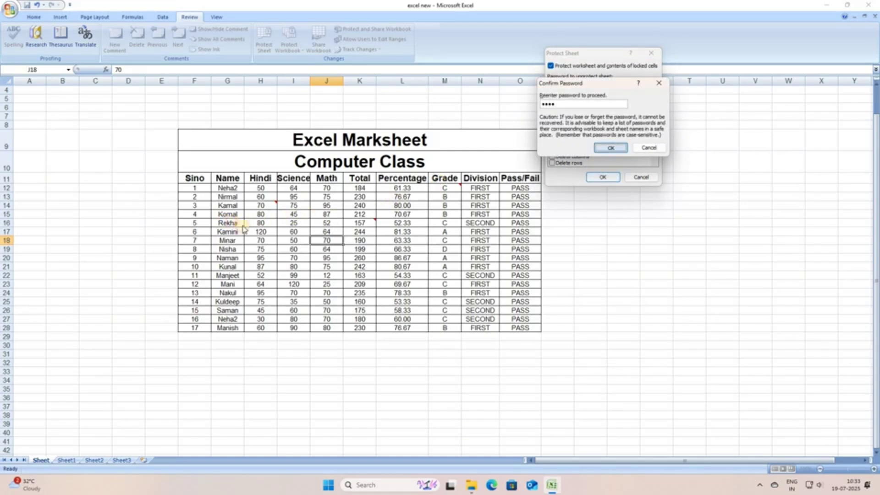
pyautogui.press('Return')
# Test the protection: locked name and Science cells show a read-only warning, while Hindi and Math cells accept input.
pyautogui.doubleClick(266, 224)
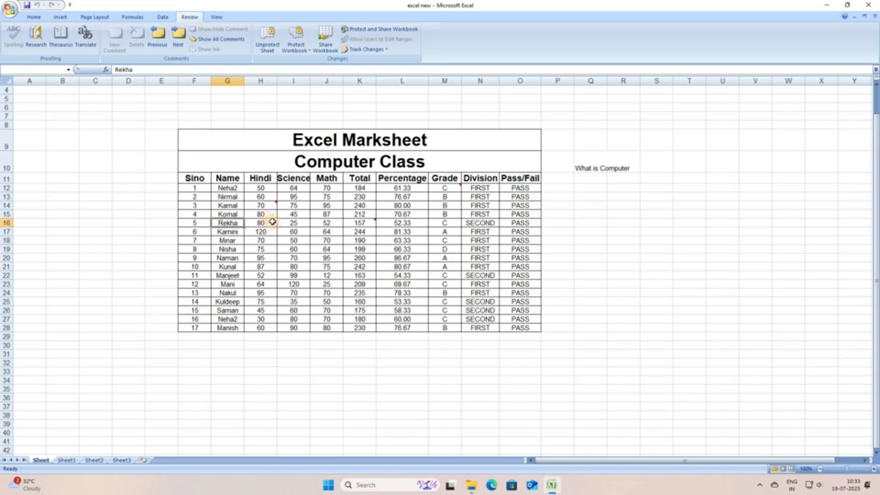
pyautogui.press('Return')
pyautogui.click(260, 214)
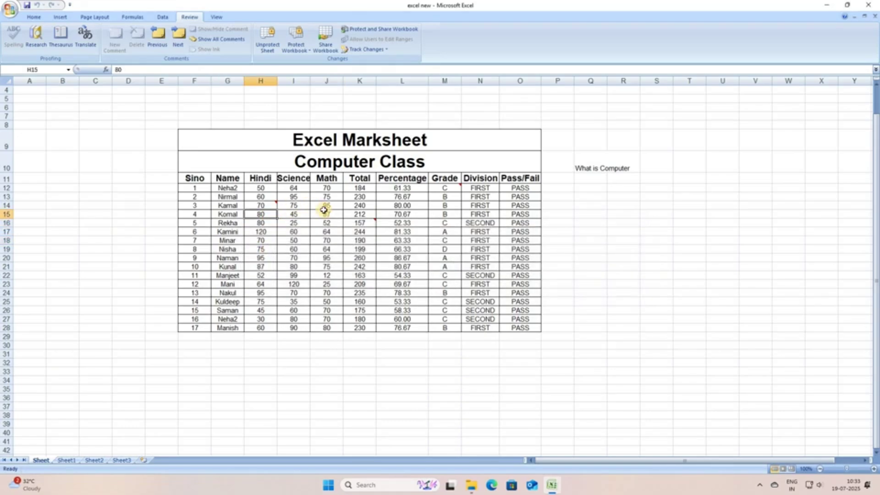
pyautogui.write('c')
pyautogui.press('Escape')
pyautogui.press('Right')
pyautogui.press('Right')
pyautogui.write('c')
pyautogui.press('Escape')
pyautogui.press('Left')
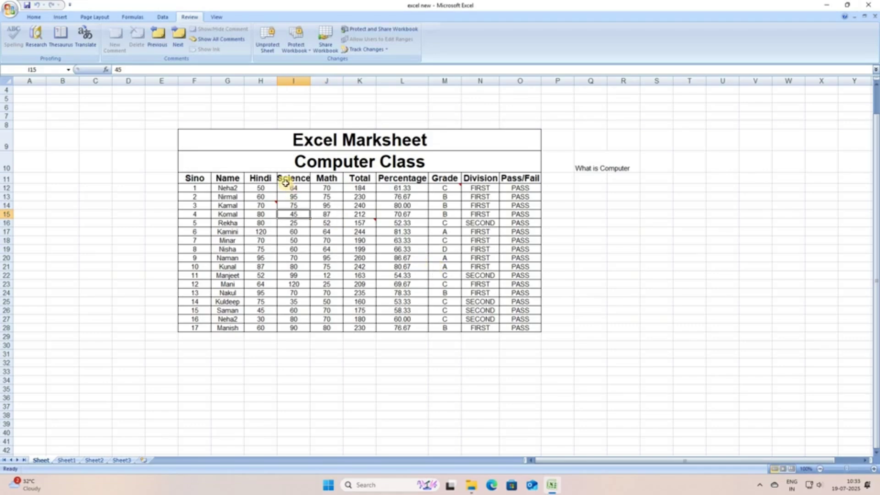
pyautogui.press('c')
pyautogui.press('Return')
# Enter Hindi marks 90, 70 and 130 in H15, H16 and H17.
pyautogui.press('Up')
pyautogui.press('Left')
pyautogui.press('Down')
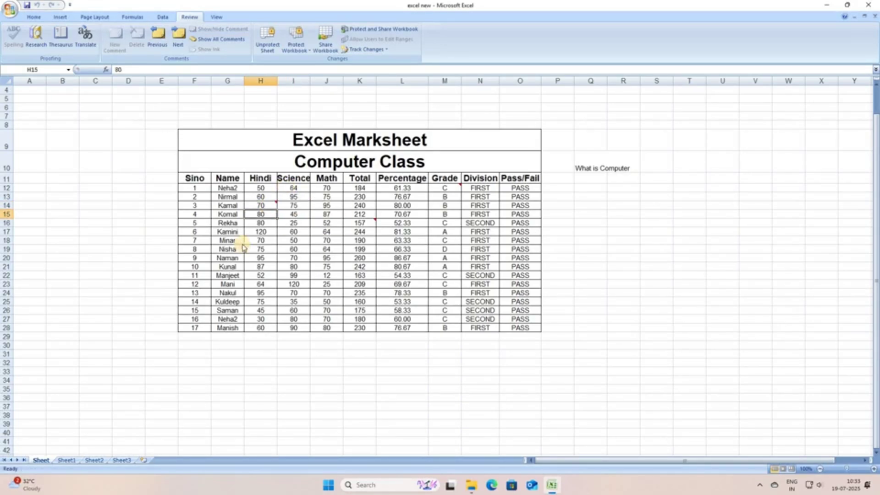
pyautogui.write('90')
pyautogui.press('Return')
pyautogui.write('70')
pyautogui.press('Return')
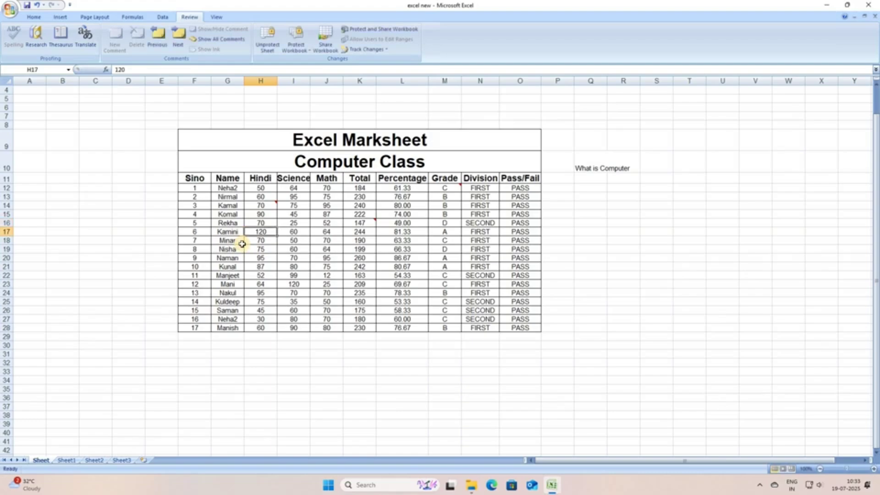
pyautogui.write('130')
pyautogui.press('Return')
# Enter Math marks 80 in J18 and 85 in J21.
pyautogui.press('Right')
pyautogui.press('Right')
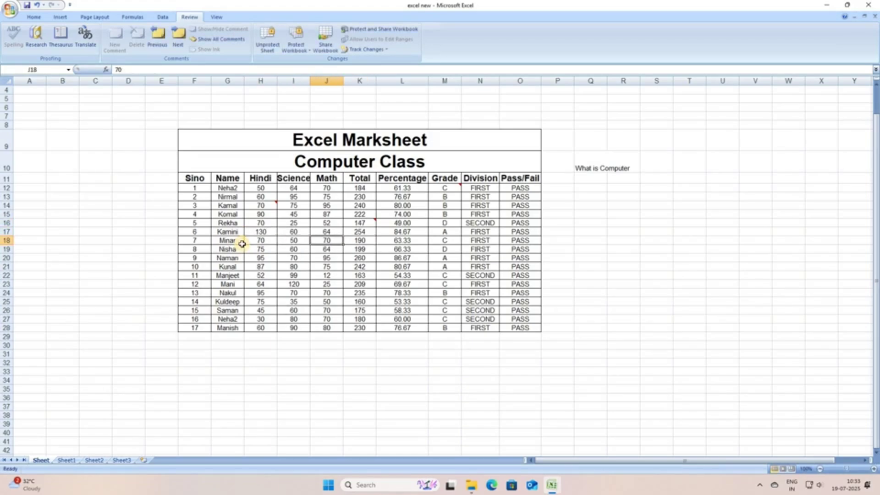
pyautogui.write('80')
pyautogui.press('Return')
pyautogui.press('Down')
pyautogui.press('Down')
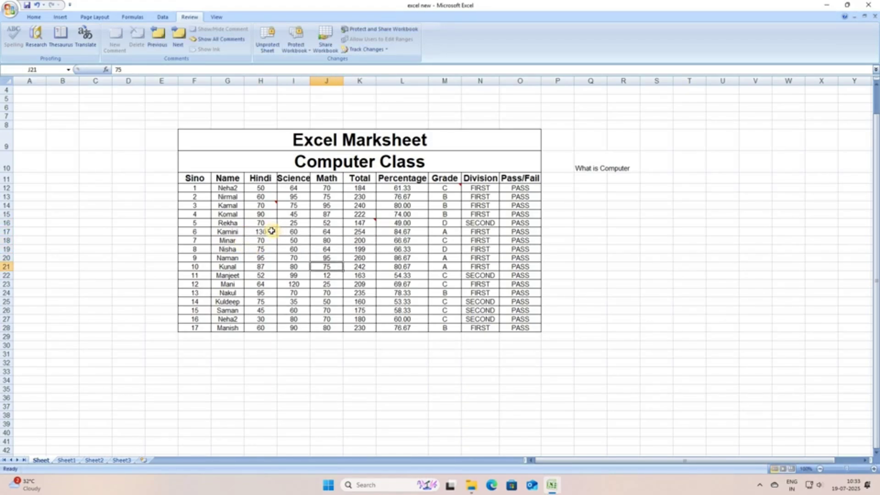
pyautogui.write('85')
pyautogui.press('Return')
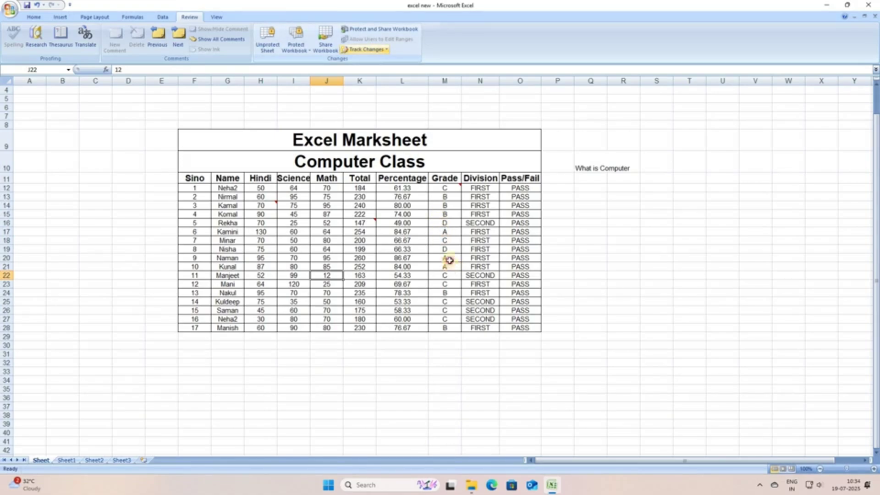
# Confirm the M17 grade formula is locked, then close Highlight Changes without tracking.
pyautogui.doubleClick(444, 232)
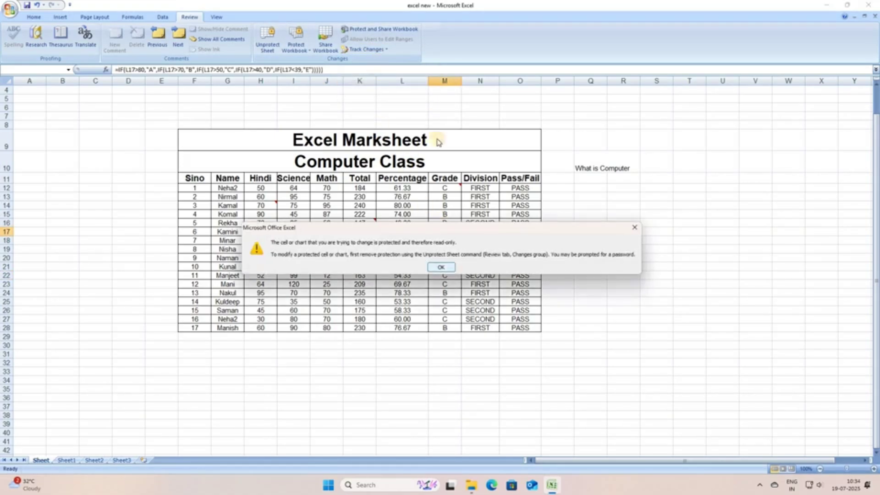
pyautogui.press('Return')
pyautogui.hotkey('alt', 'r')
pyautogui.press('g')
pyautogui.press('h')
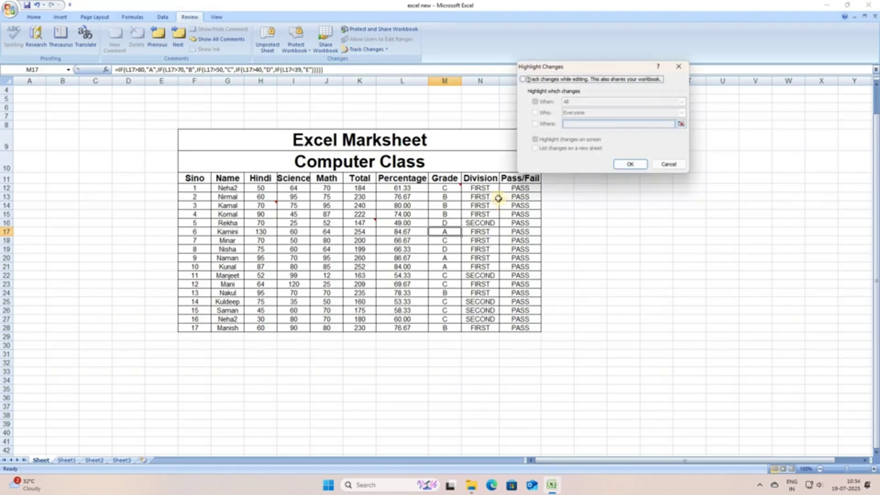
pyautogui.click(630, 164)
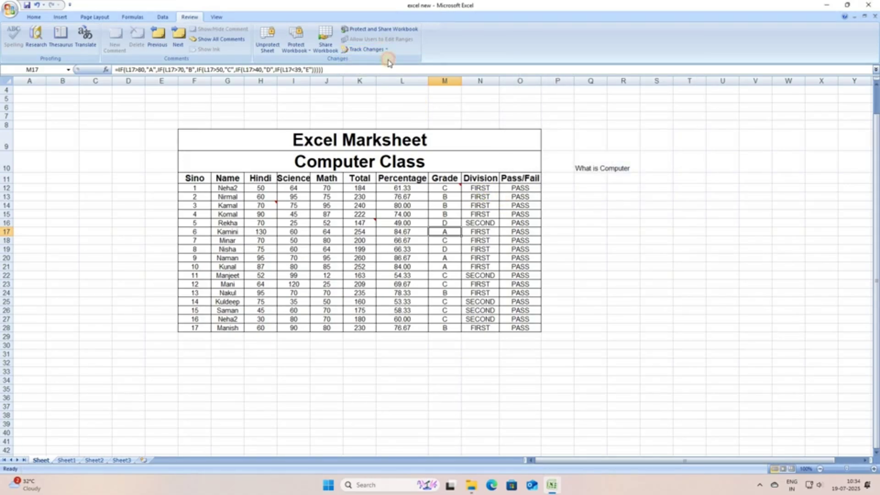
# Unprotect the marksheet from the Review tab by entering the sheet password.
pyautogui.click(367, 49)
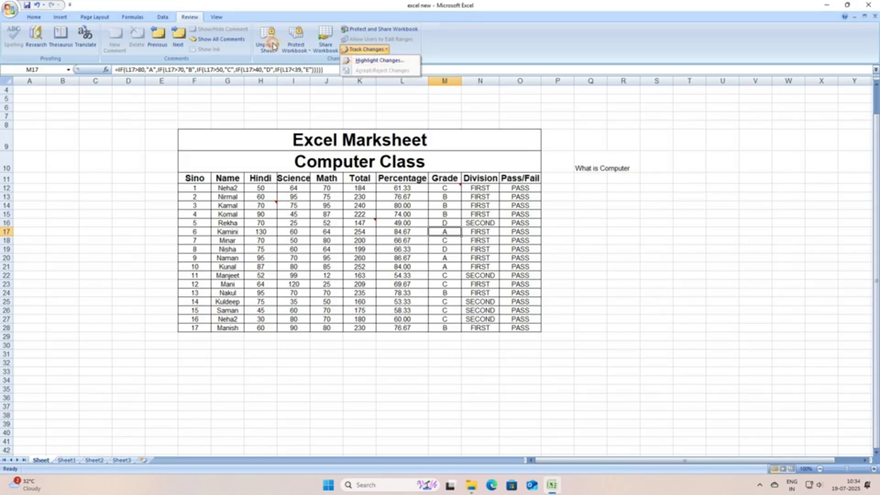
pyautogui.click(294, 47)
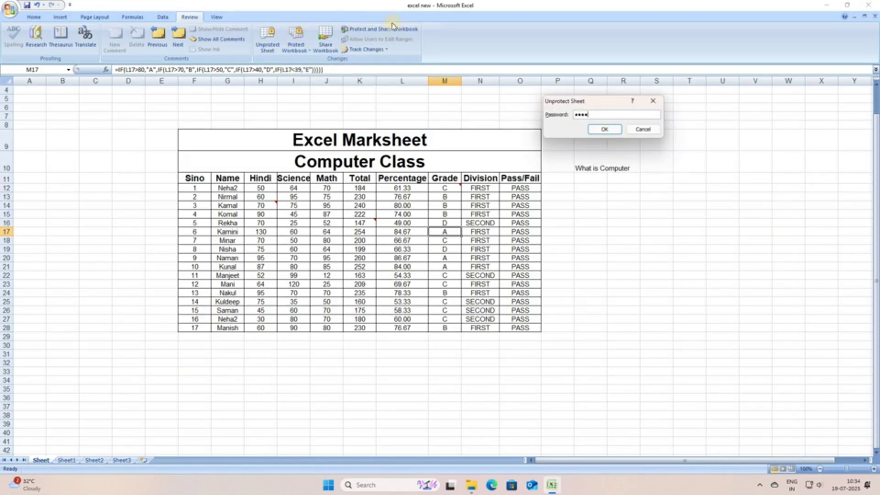
pyautogui.press('Return')
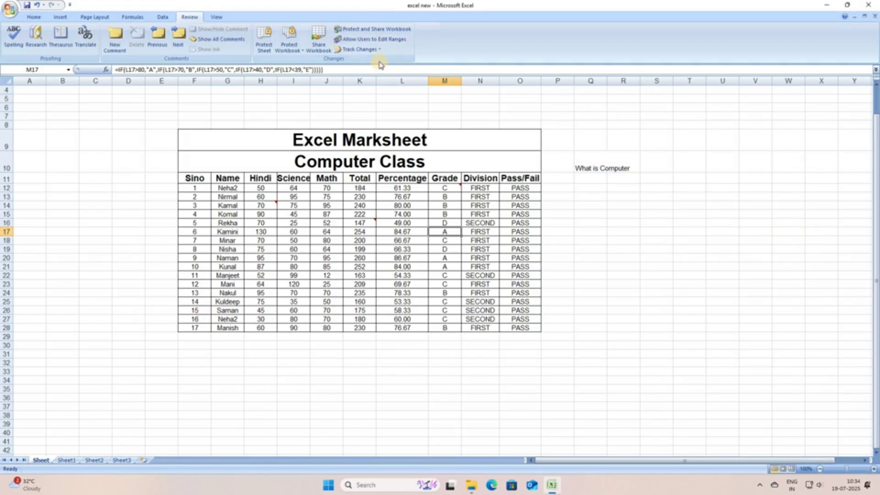
pyautogui.click(359, 49)
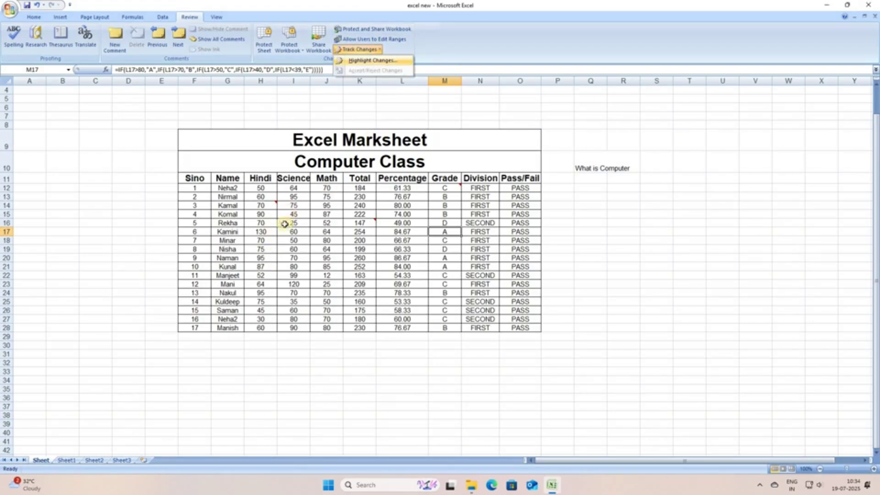
pyautogui.click(312, 232)
pyautogui.click(293, 214)
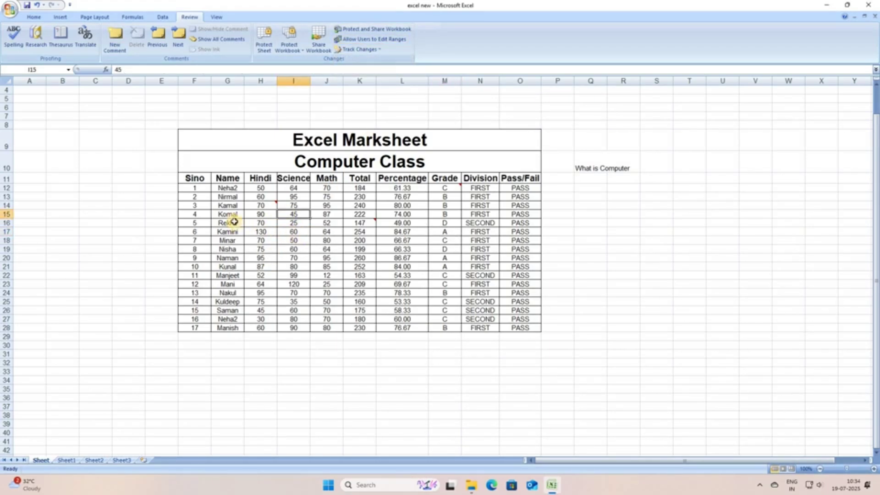
pyautogui.write('fg')
pyautogui.press('Escape')
pyautogui.press('Left')
pyautogui.press('Left')
pyautogui.press('Down')
pyautogui.write('fg')
pyautogui.press('Escape')
pyautogui.click(427, 227)
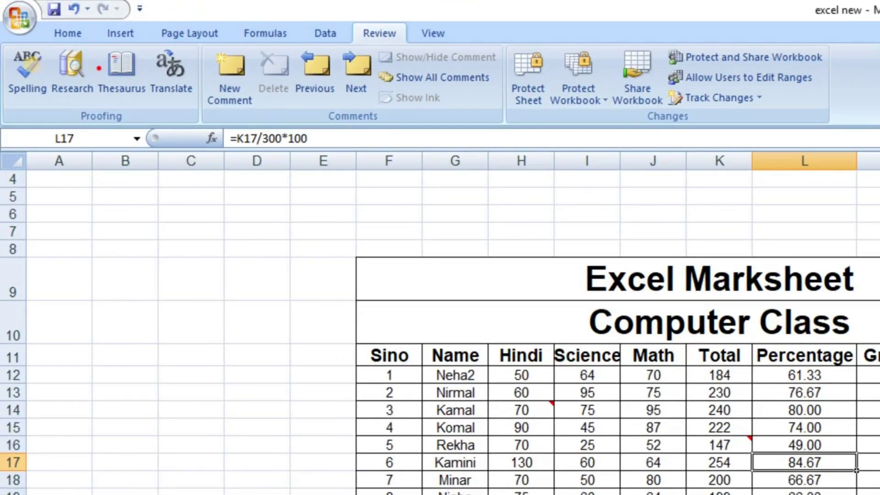
pyautogui.moveTo(378, 6); pyautogui.dragTo(462, 0)
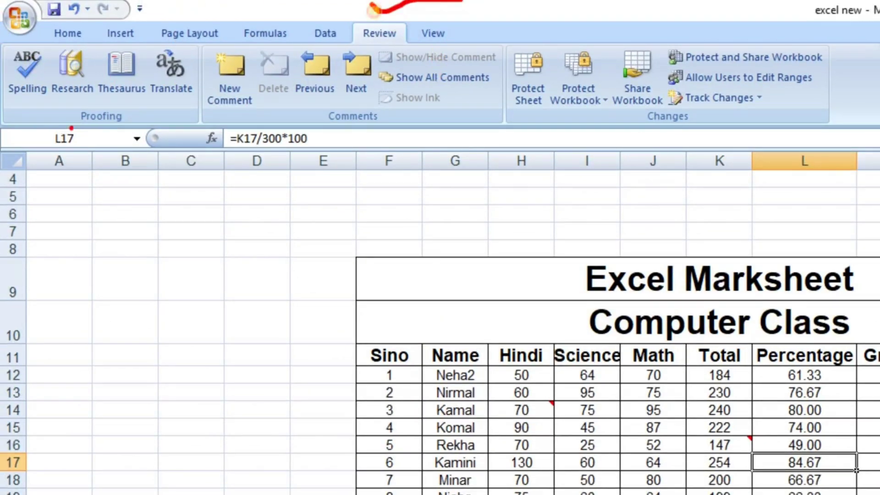
pyautogui.moveTo(10, 32)
pyautogui.mouseDown()
pyautogui.moveTo(27, 141)
pyautogui.moveTo(878, 147)
pyautogui.moveTo(765, 21)
pyautogui.moveTo(391, 40)
pyautogui.moveTo(4, 44)
pyautogui.mouseUp()
pyautogui.moveTo(139, 230); pyautogui.dragTo(824, 162)
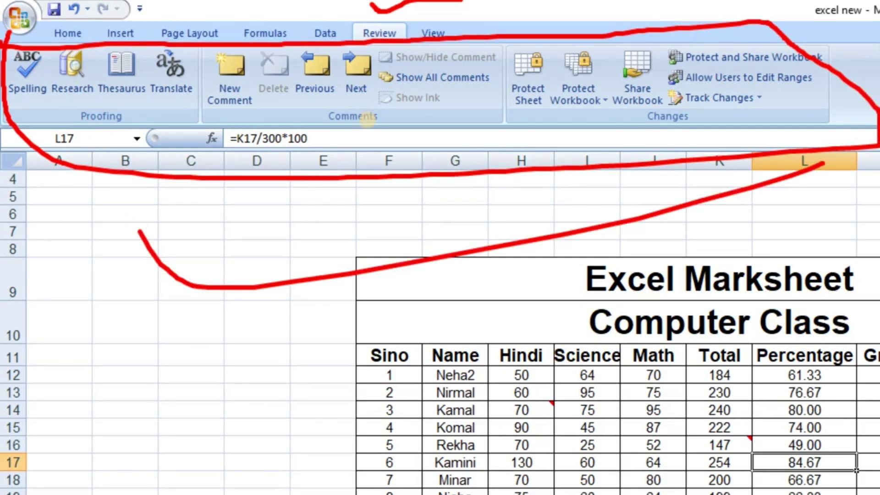